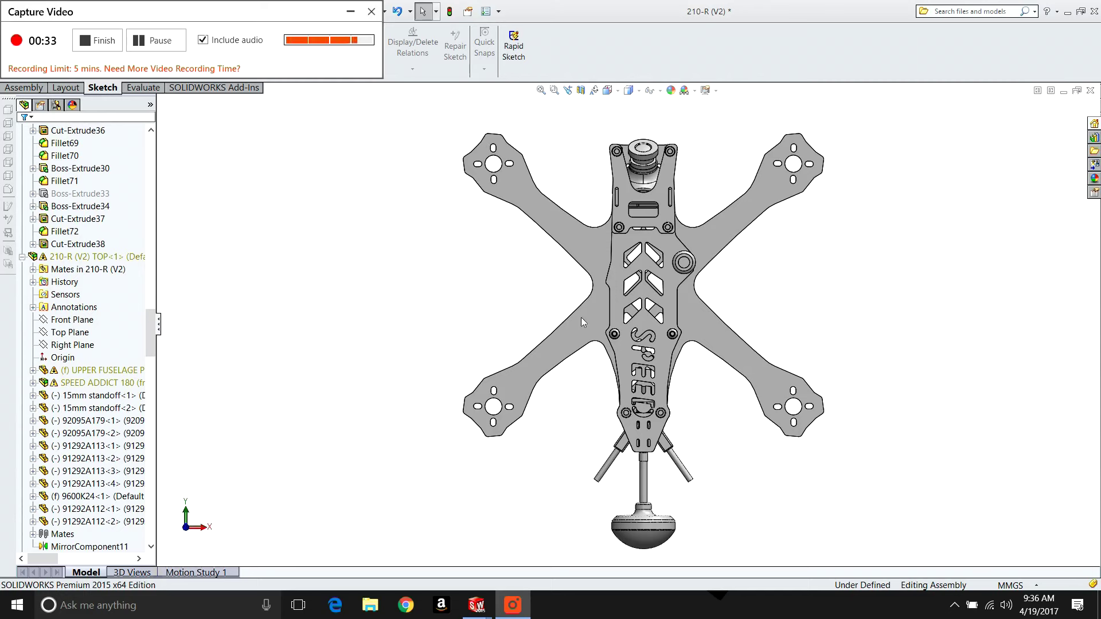
Examine the X-shaped bottom plate and the whole 210-R (V2) frame from above, from several sides and from below.
click(699, 316)
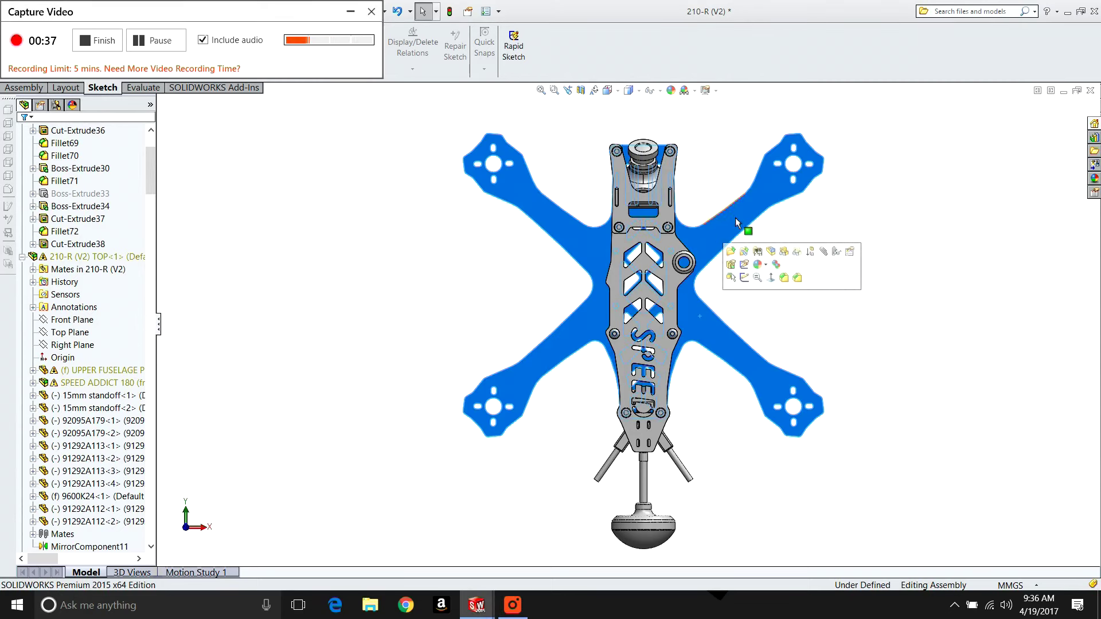
click(550, 181)
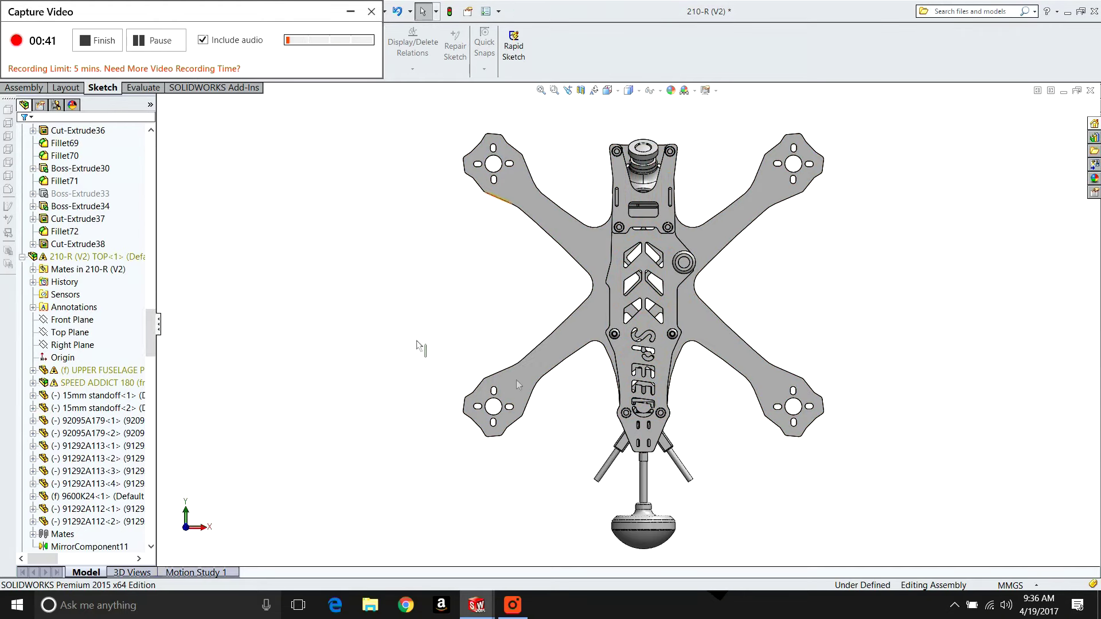
mouse_move(713, 411)
mouse_down()
mouse_move(711, 288)
mouse_move(742, 223)
mouse_move(816, 287)
mouse_move(766, 231)
mouse_move(799, 265)
mouse_up()
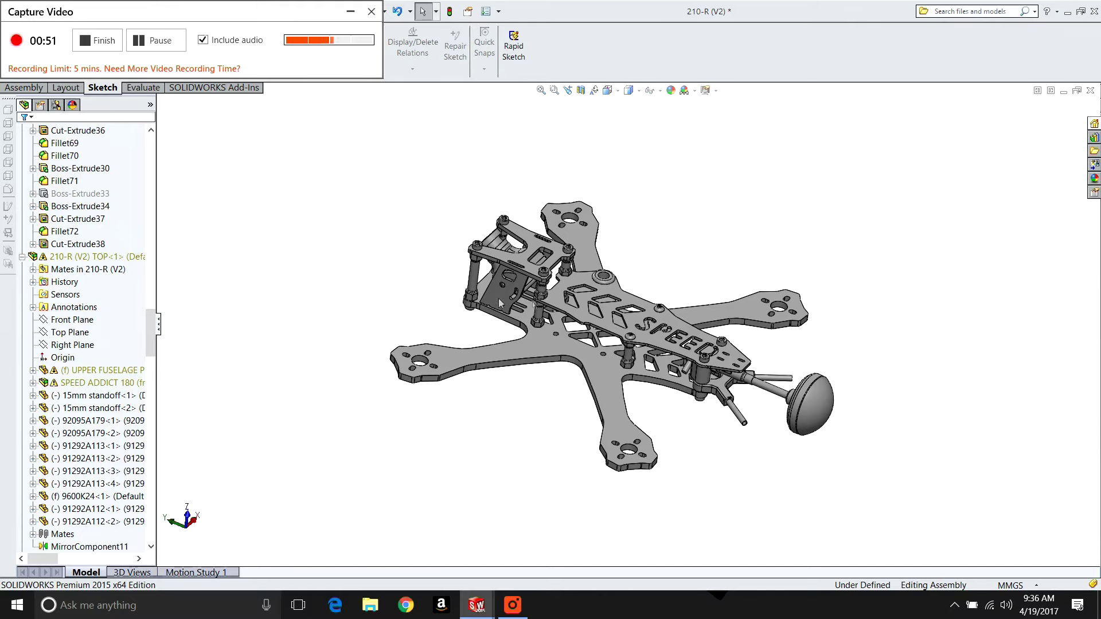
scroll(627, 343, up, 2)
mouse_move(656, 327)
mouse_down()
mouse_move(834, 370)
mouse_move(851, 494)
mouse_up()
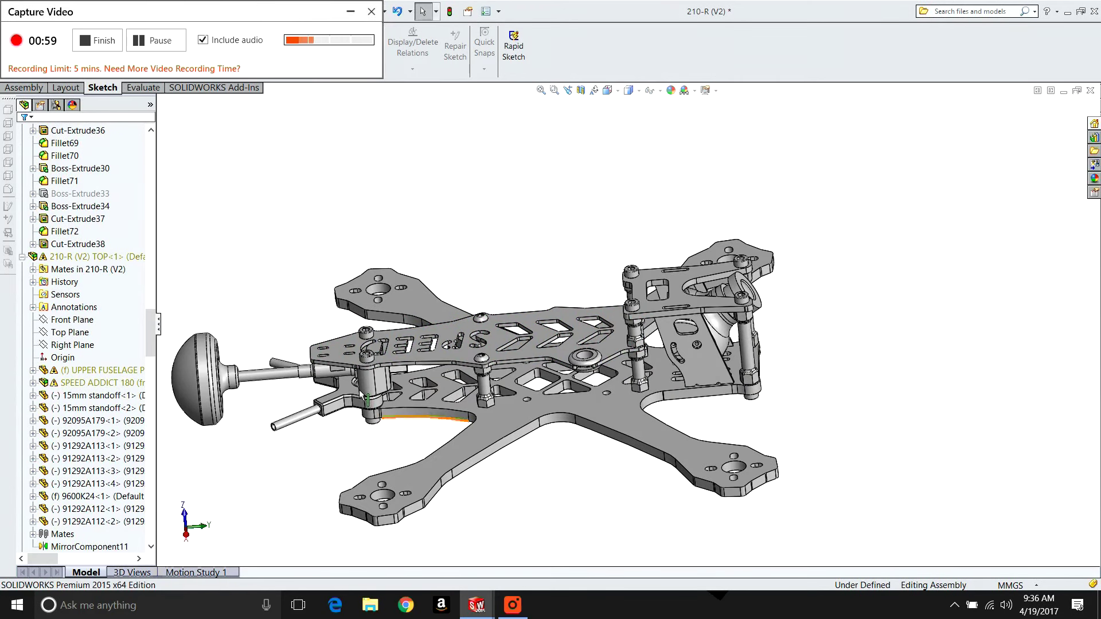
scroll(573, 440, up, 2)
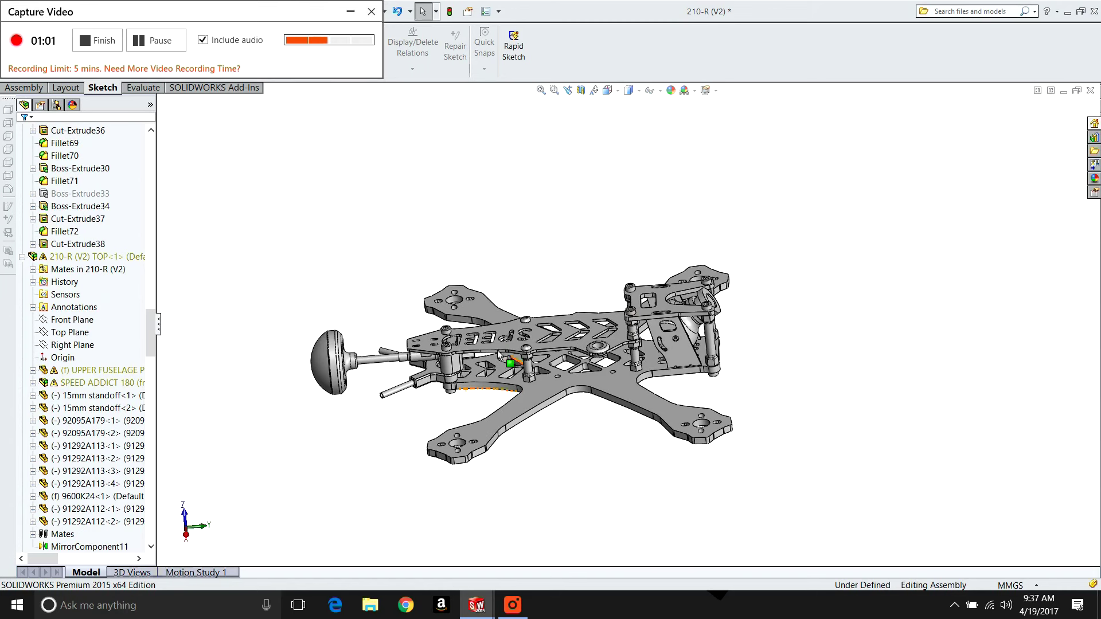
scroll(459, 370, down, 2)
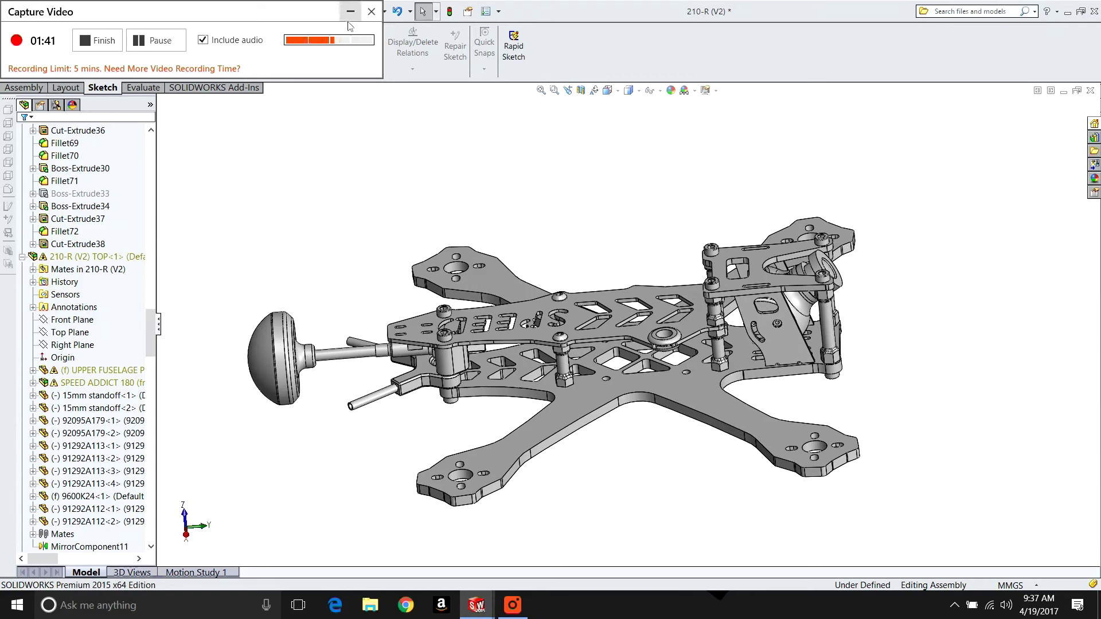
drag(645, 386, 944, 420)
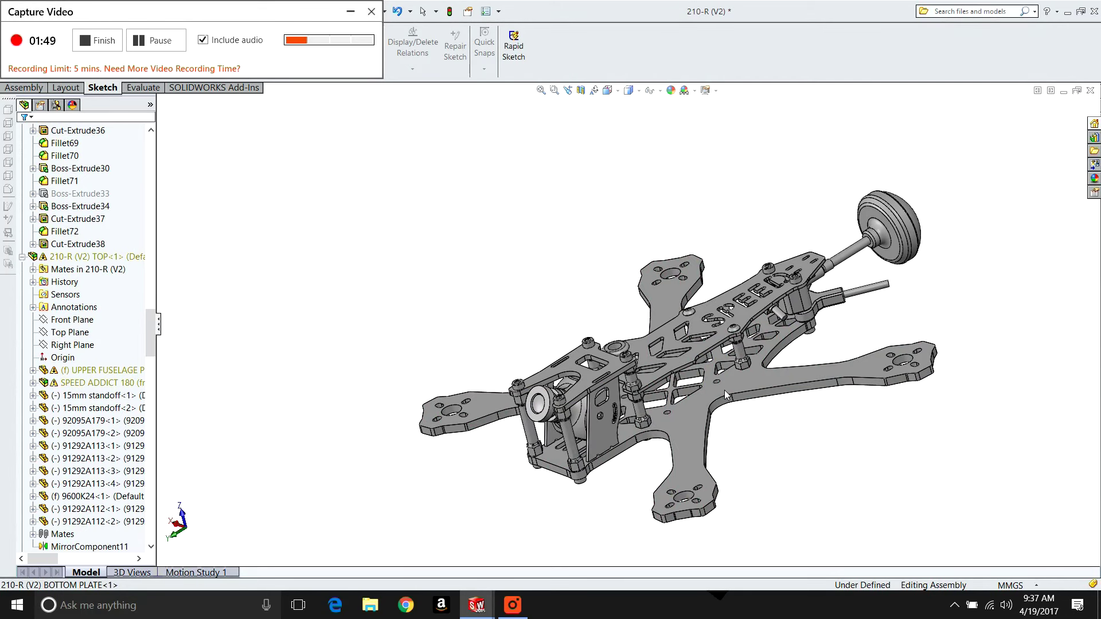
drag(739, 415, 712, 316)
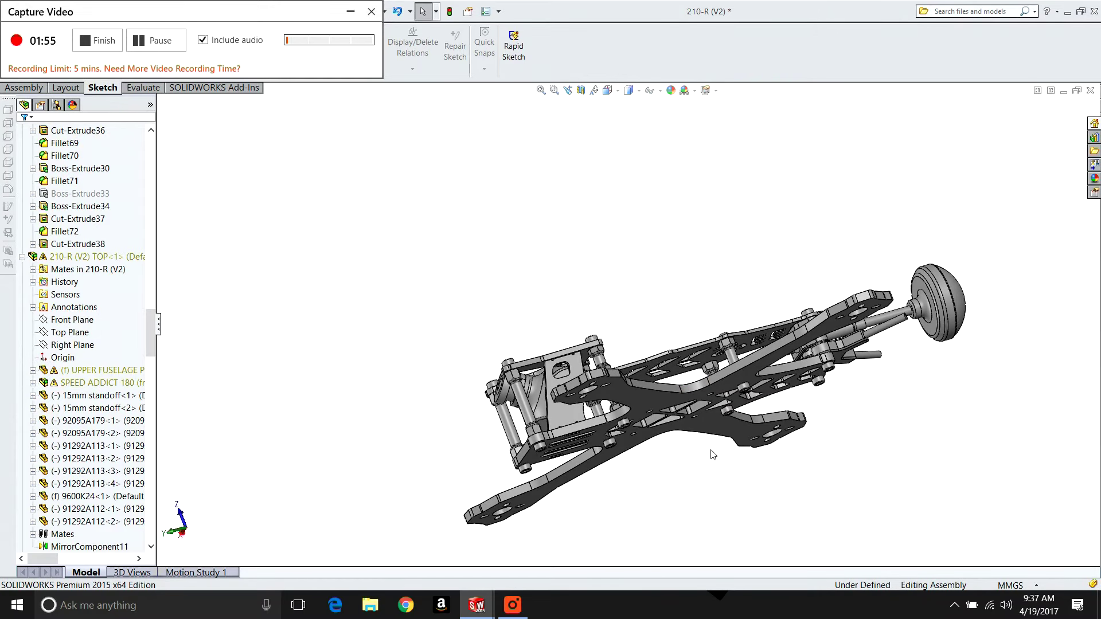
mouse_move(661, 362)
mouse_down()
mouse_move(706, 410)
mouse_move(843, 427)
mouse_up()
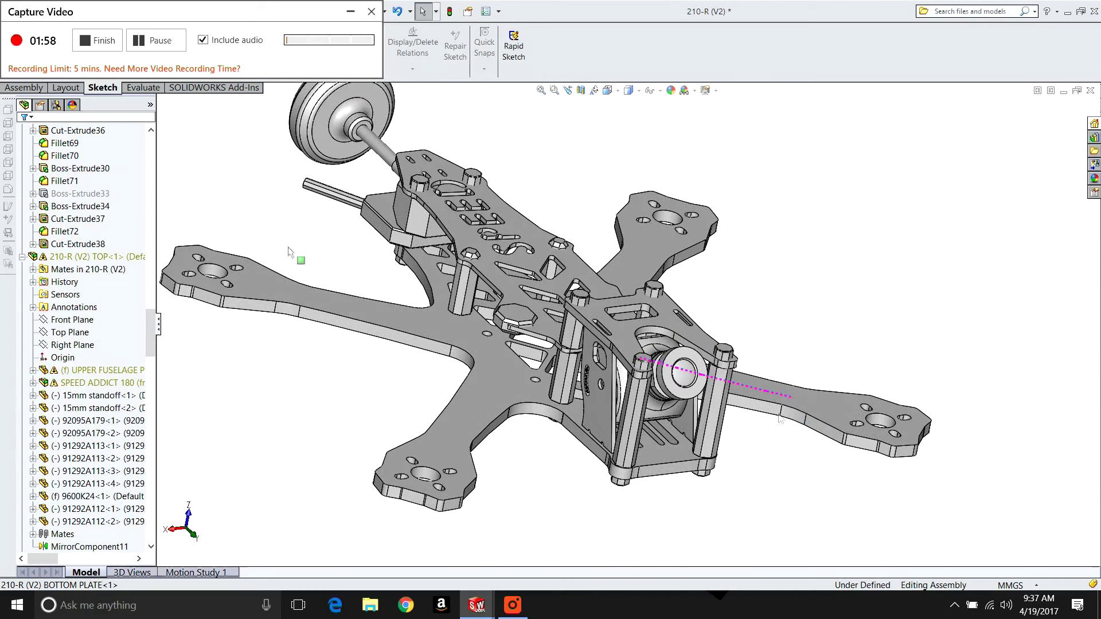
Switch to the SPEED ADDICT 210 assembly and examine its arms, upper plate and camera mount from above.
click(350, 11)
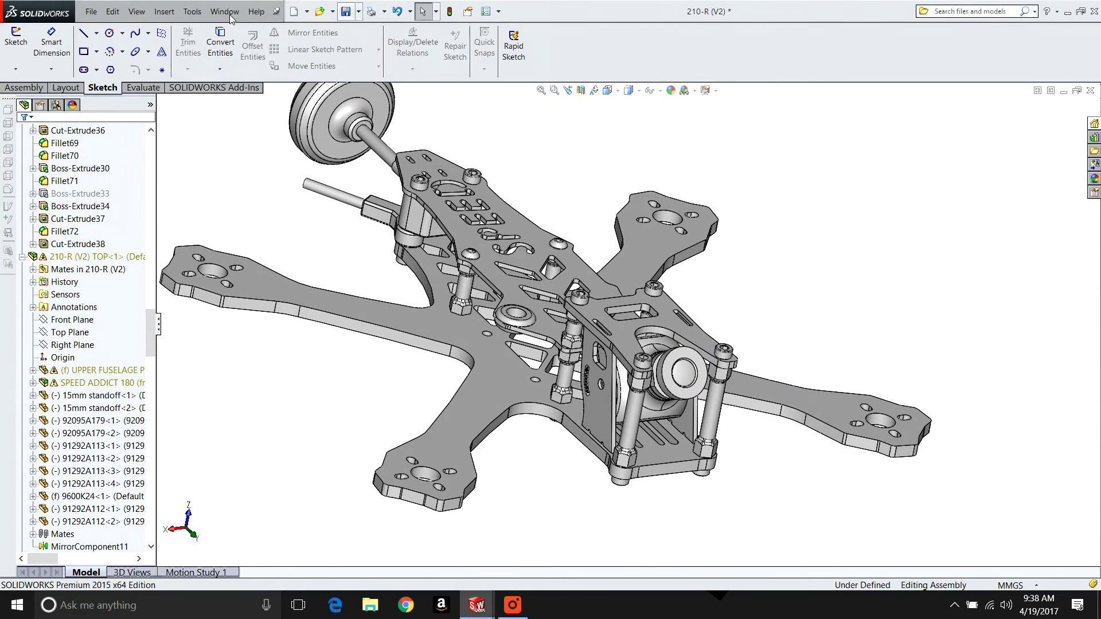
click(230, 16)
click(252, 136)
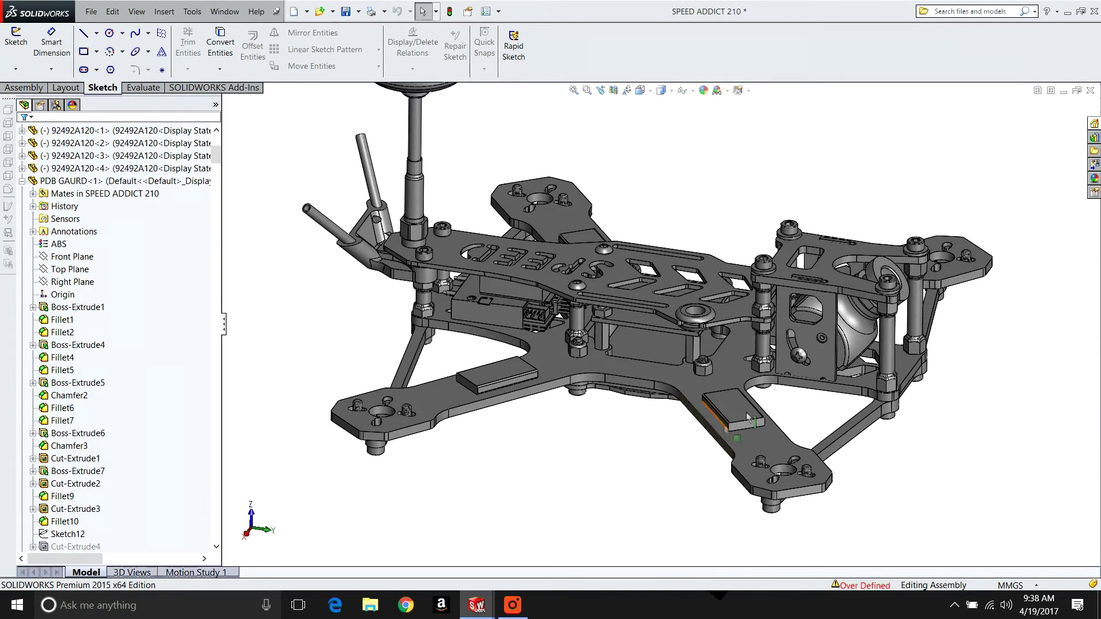
drag(923, 461, 919, 418)
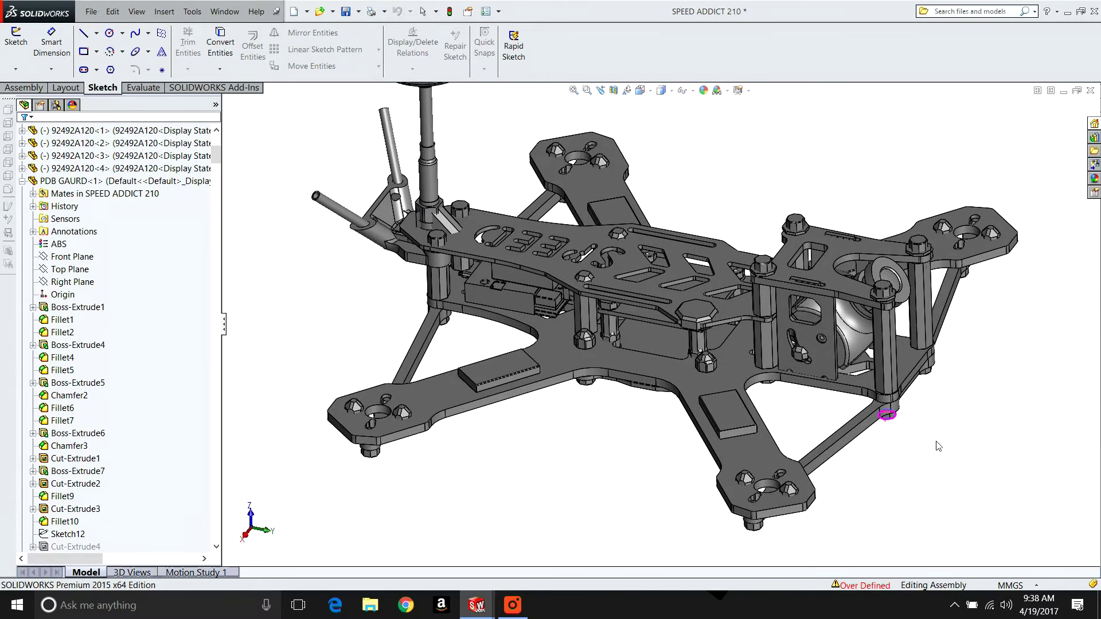
scroll(714, 321, up, 2)
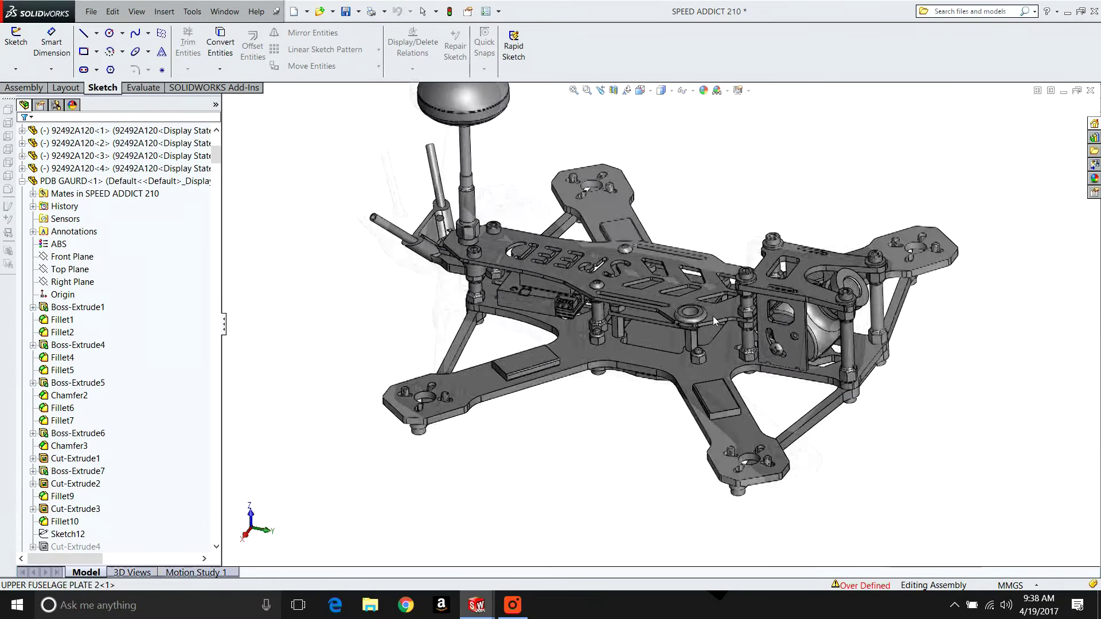
drag(714, 321, 704, 361)
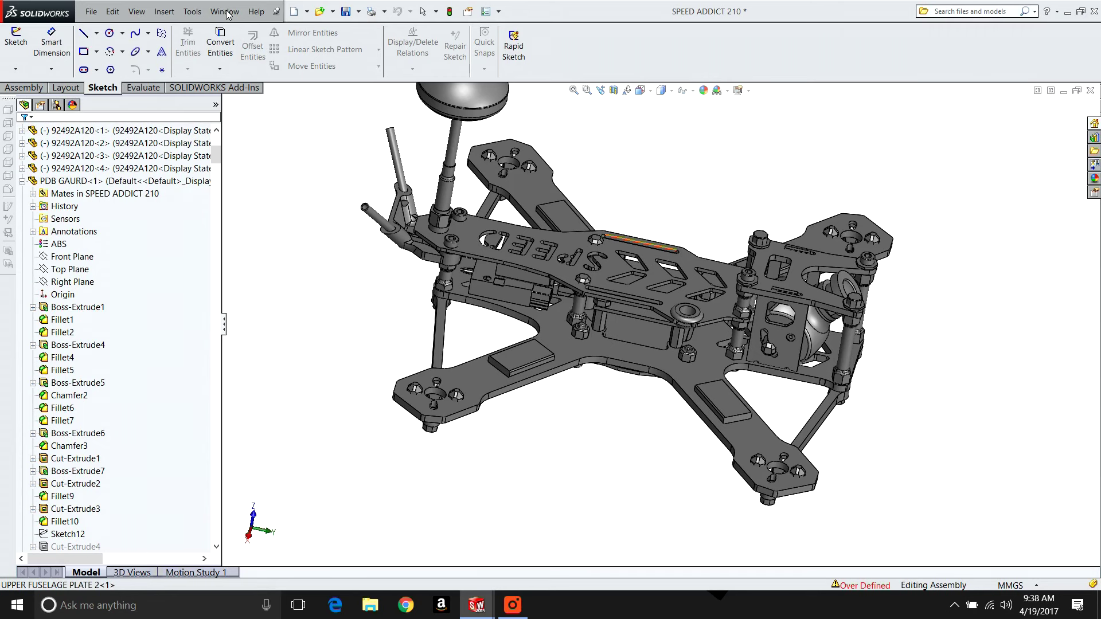
click(228, 12)
click(620, 413)
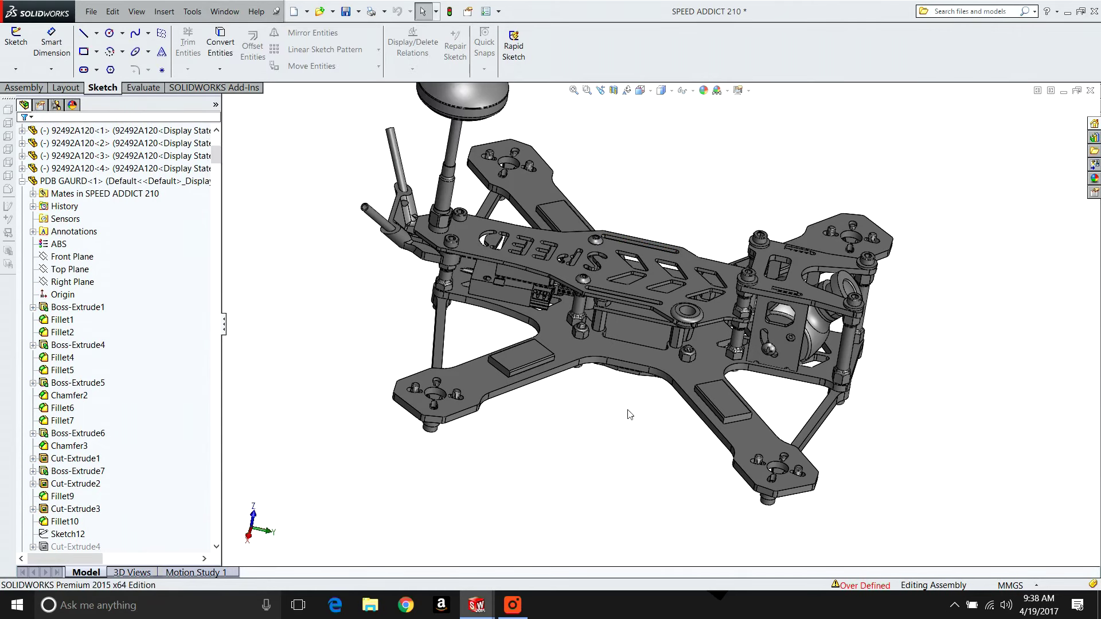
Examine the SPEED ADDICT 210's underside, the PDB guard beneath the bottom plate and the stack between the plates.
drag(631, 411, 636, 247)
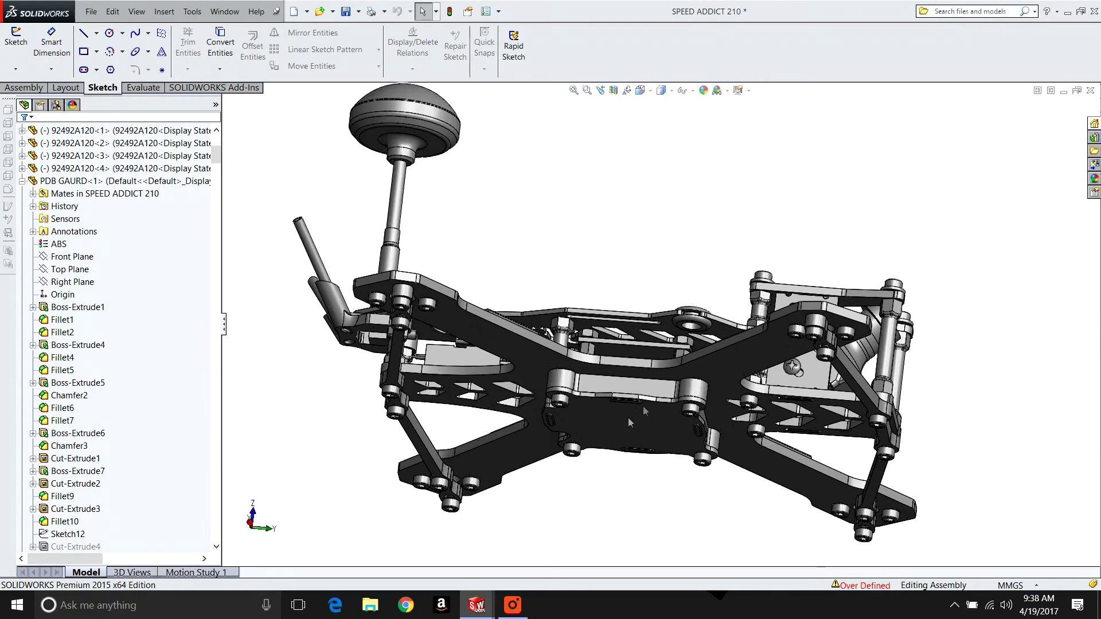
scroll(642, 406, down, 3)
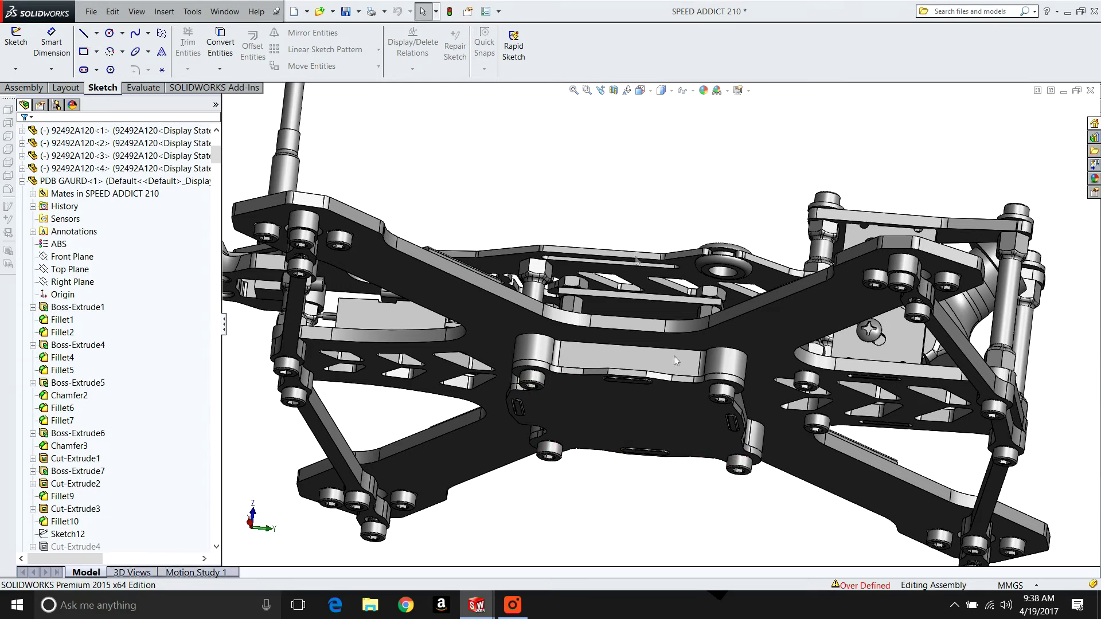
middle_click(673, 378)
drag(673, 378, 664, 403)
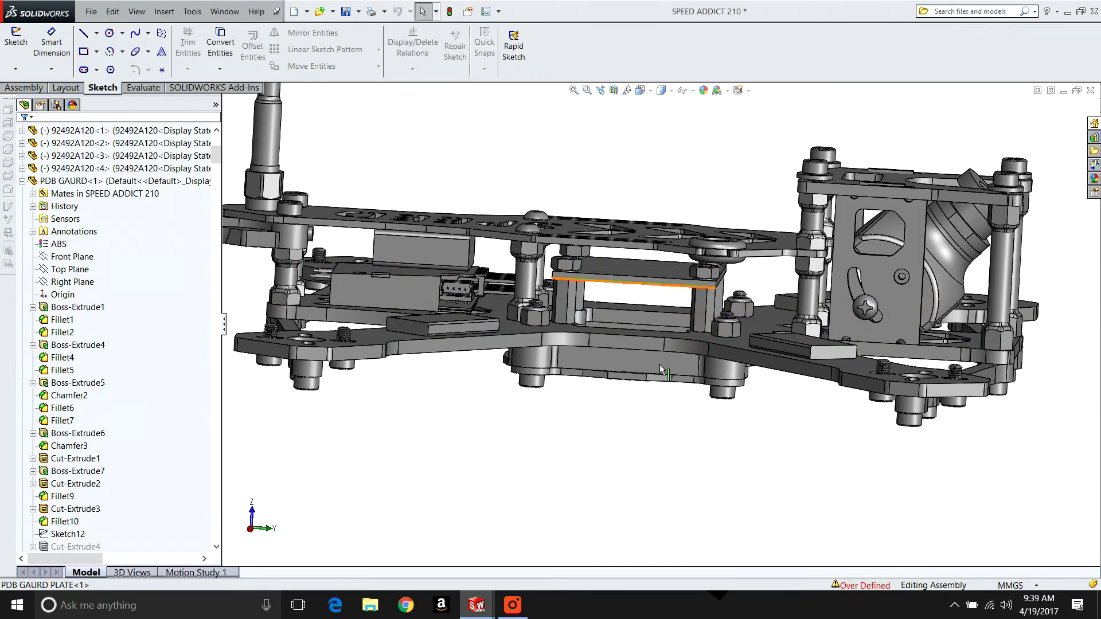
scroll(660, 366, down, 2)
scroll(666, 378, down, 2)
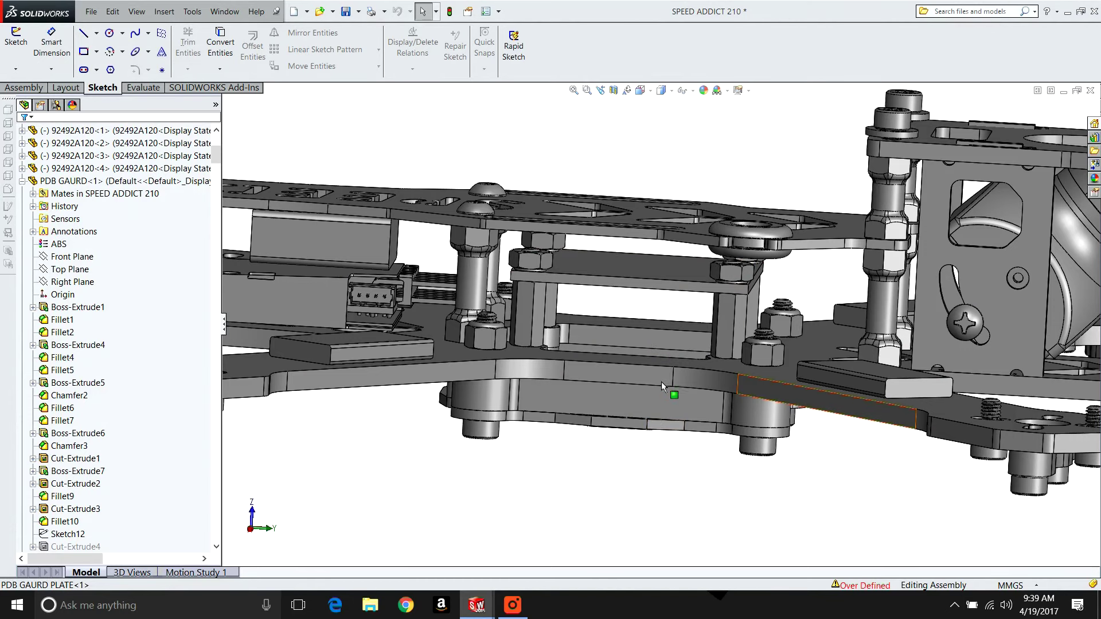
scroll(652, 409, up, 1)
drag(653, 409, 658, 380)
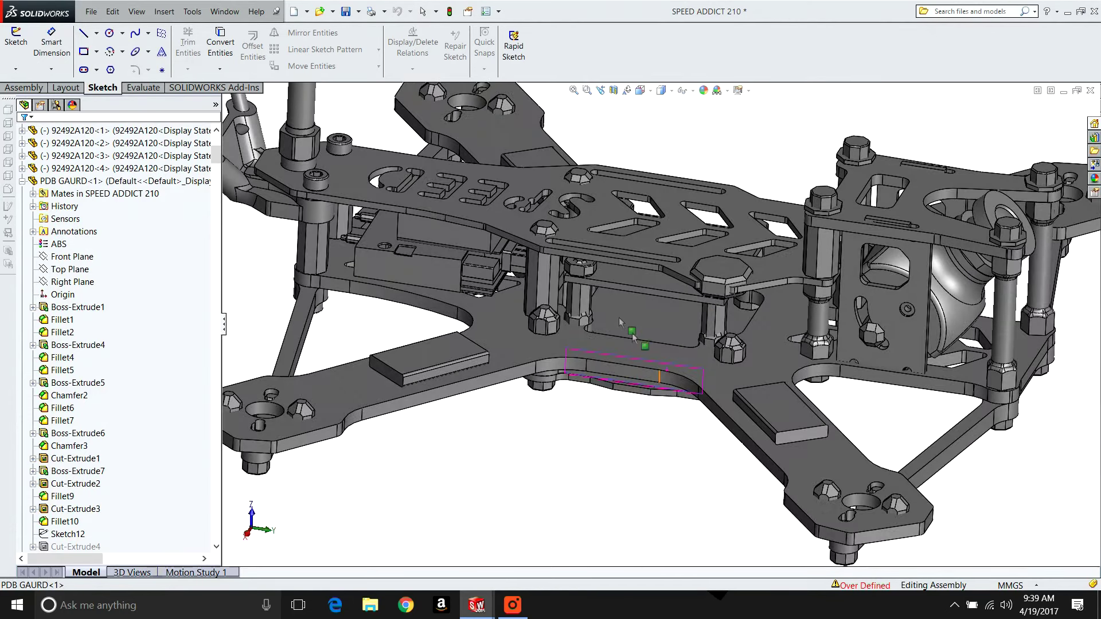
click(667, 452)
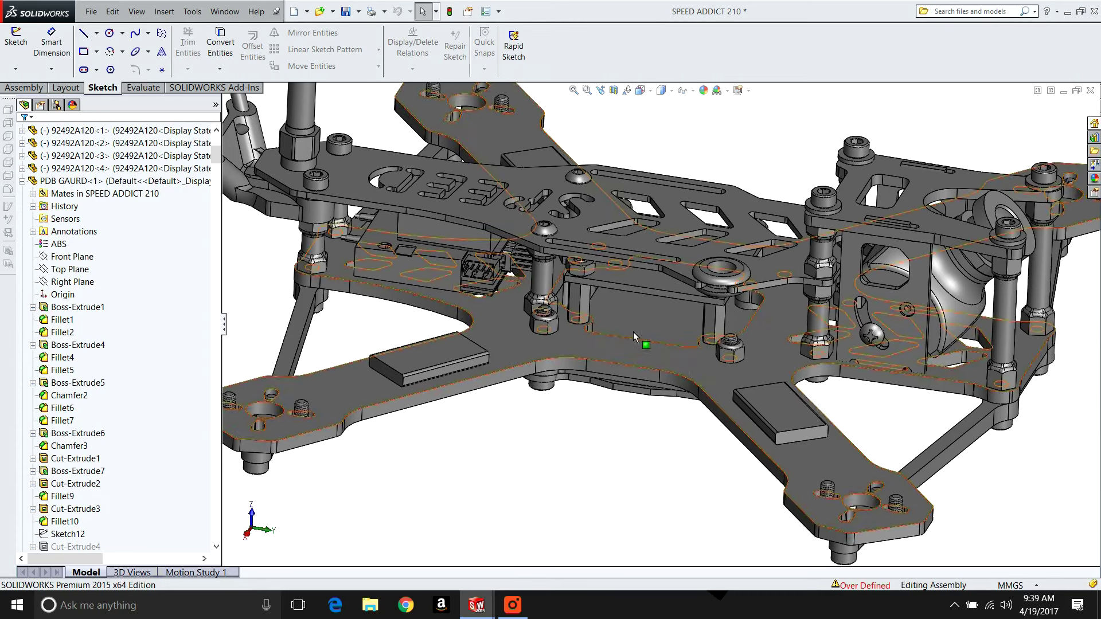
Switch to the 210-R (V2) assembly and examine its bottom plate from below and the space between the plates from the side.
click(224, 11)
click(259, 153)
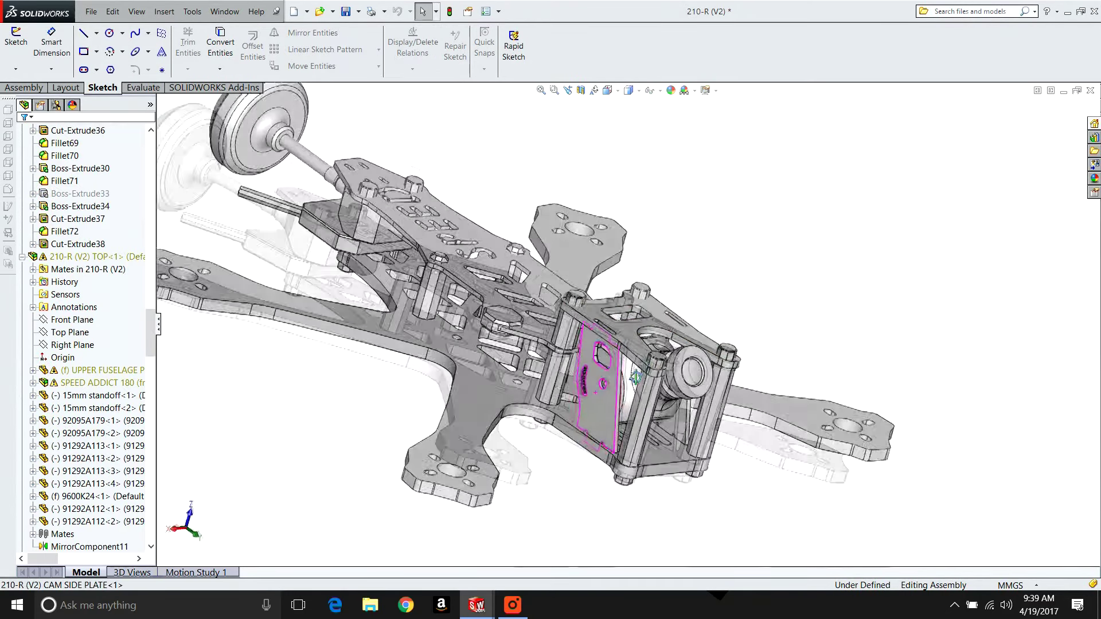
drag(636, 378, 686, 304)
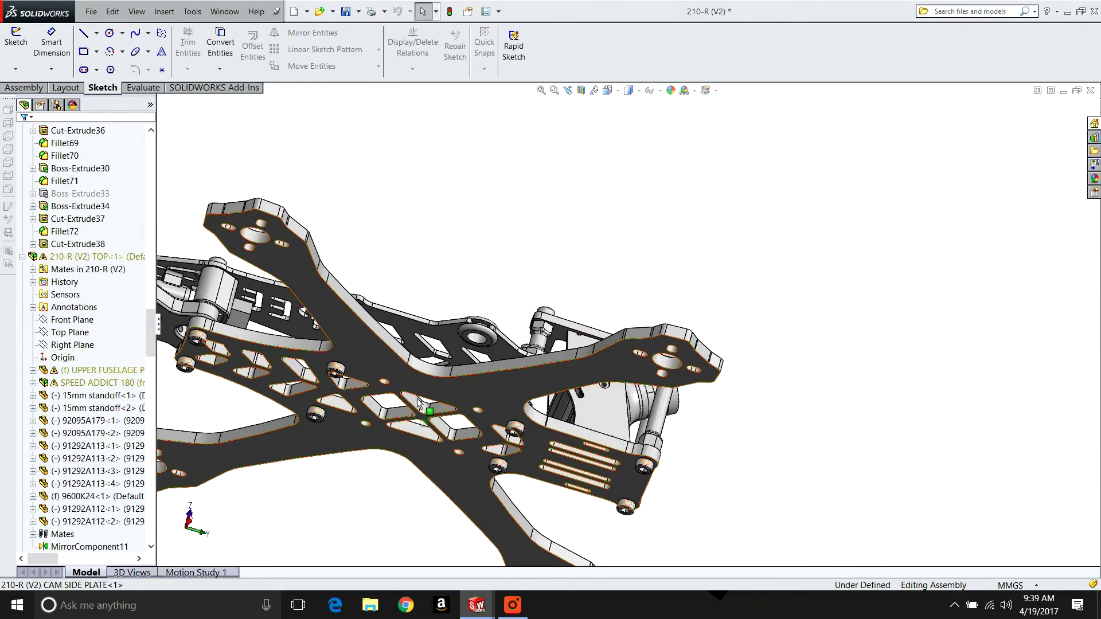
scroll(403, 418, up, 2)
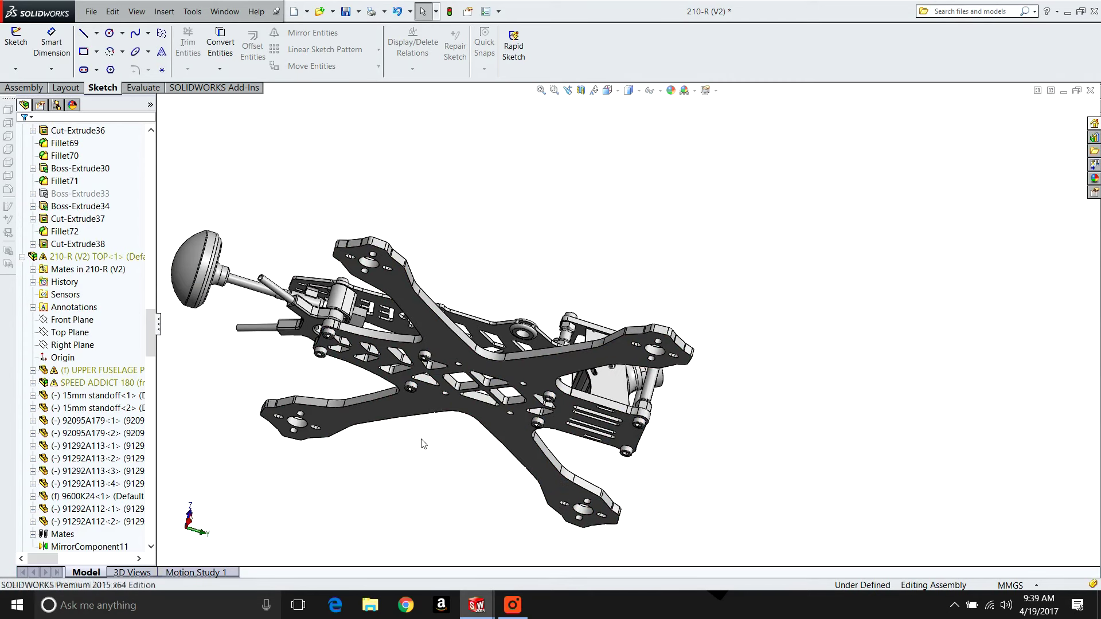
scroll(418, 420, down, 3)
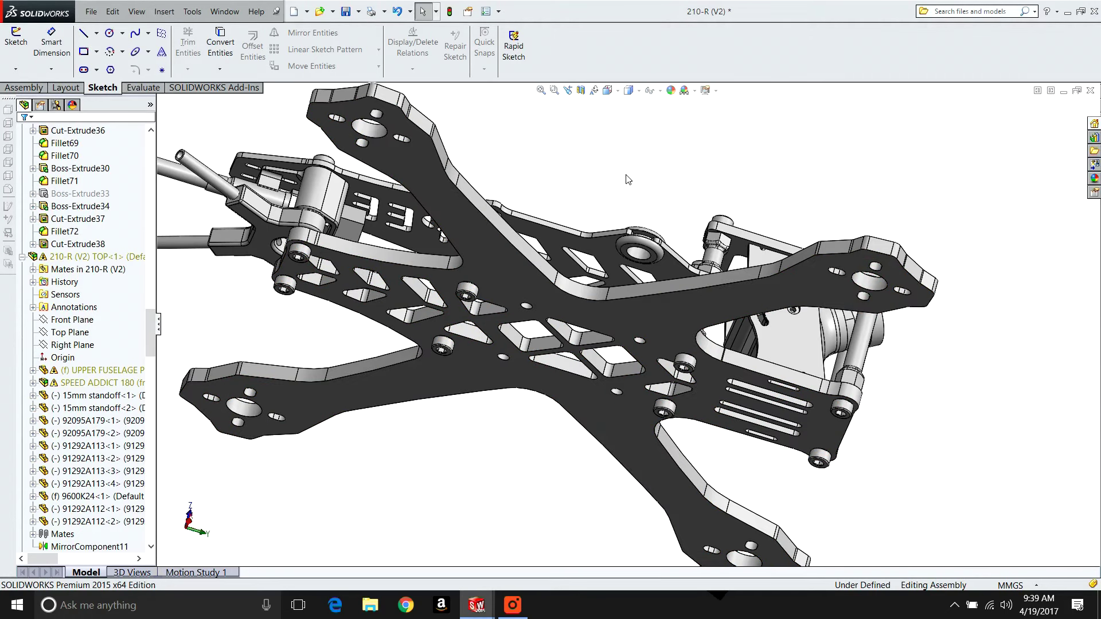
drag(631, 347, 619, 459)
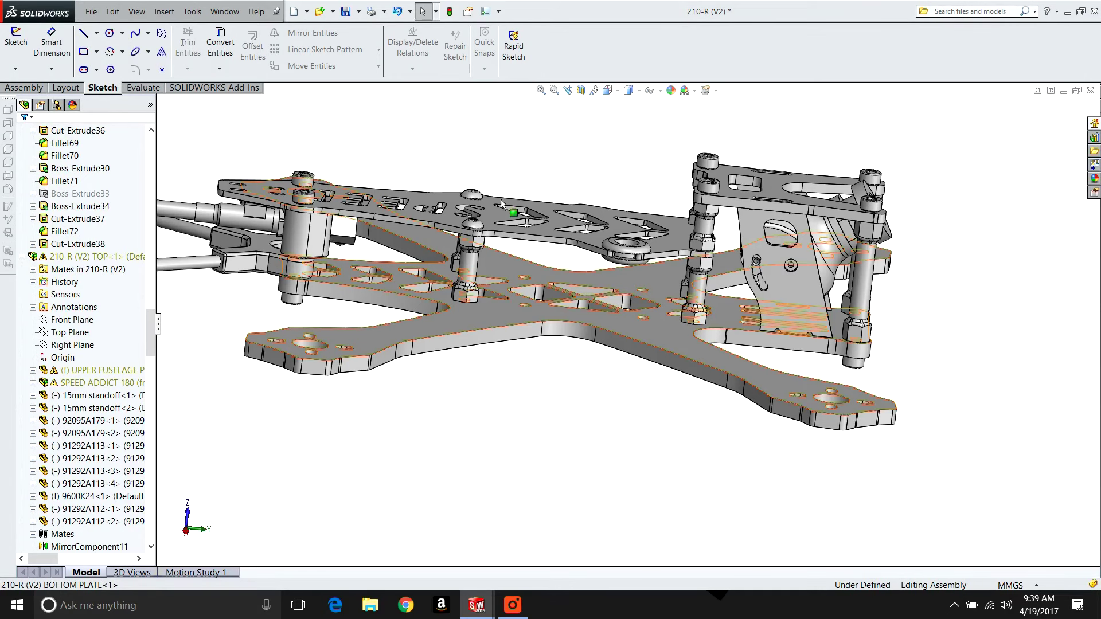
scroll(666, 362, up, 2)
scroll(571, 331, down, 3)
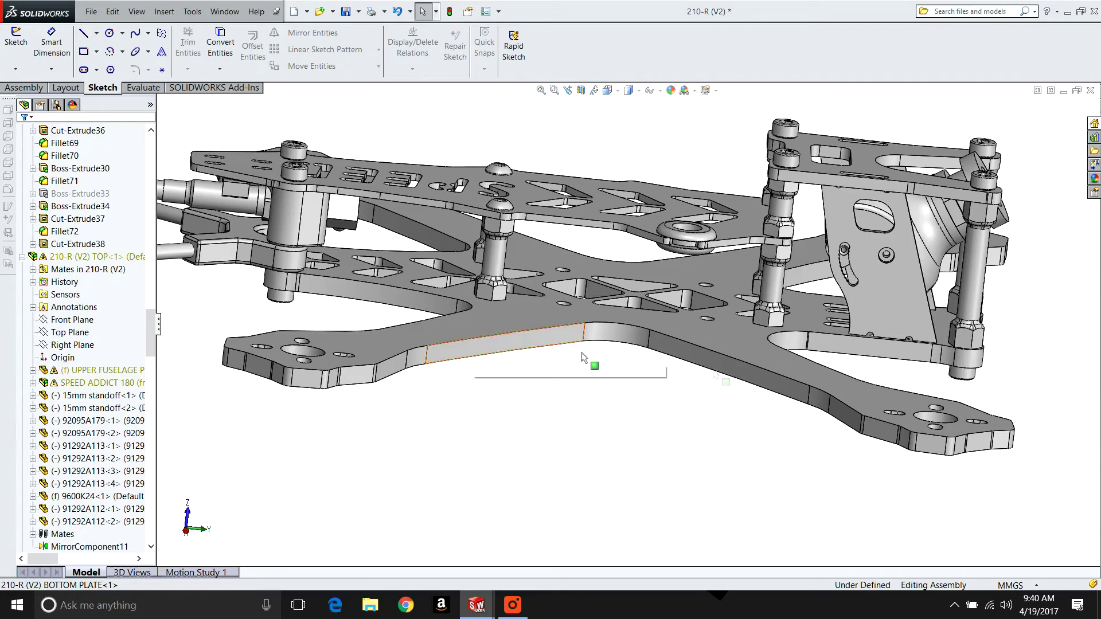
scroll(677, 373, up, 3)
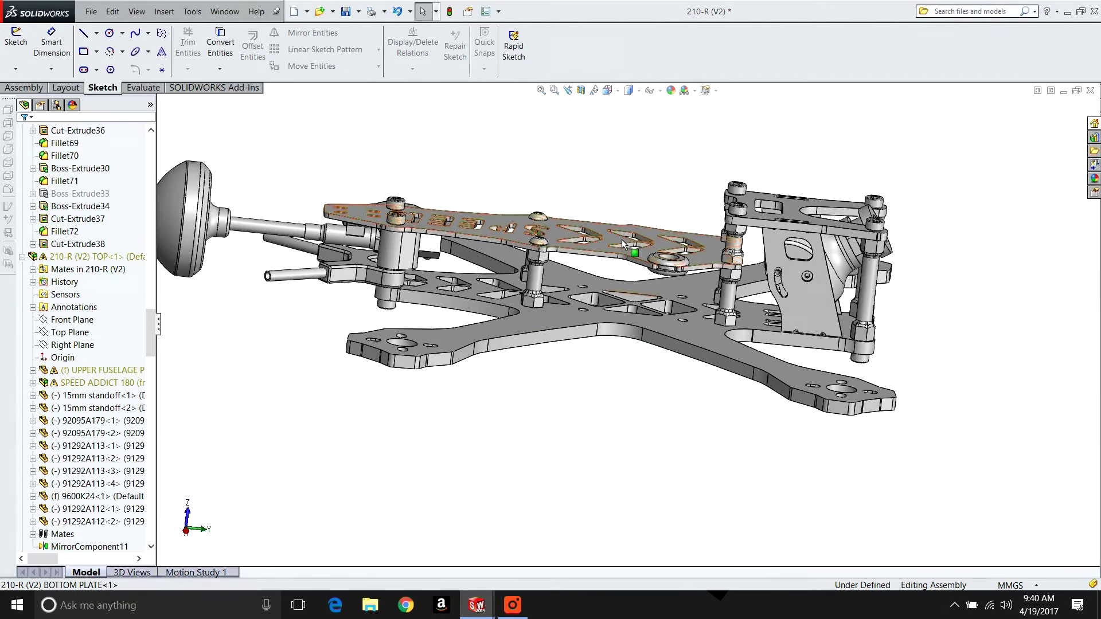
scroll(617, 281, down, 3)
scroll(608, 312, up, 3)
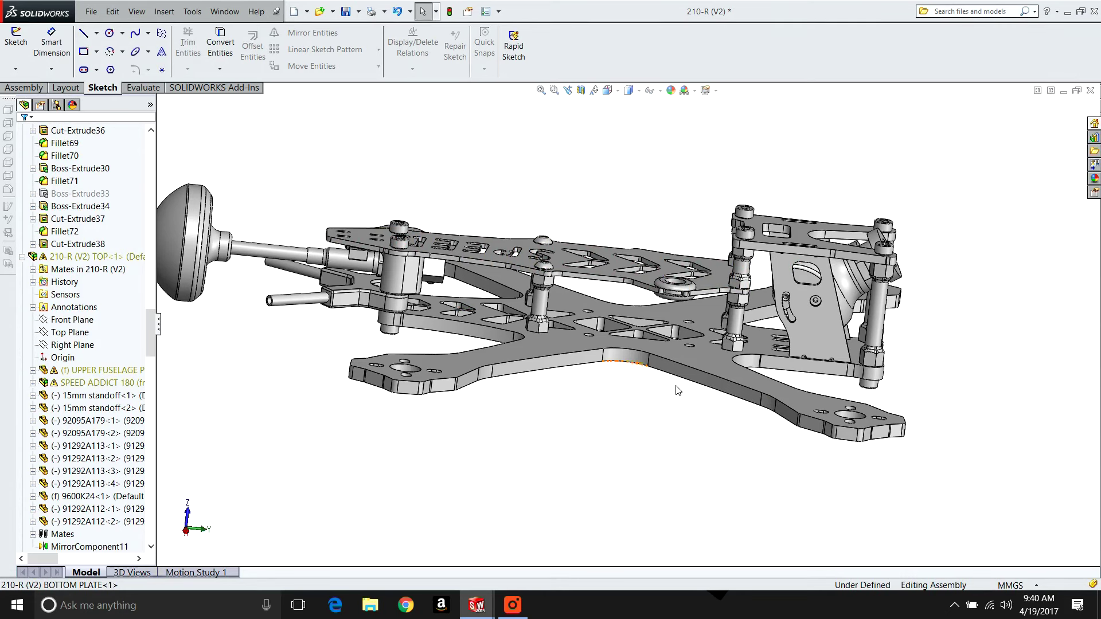
Compare the SPEED ADDICT 210's central stack with the 210-R (V2) frame, finishing with an overall view of the 210-R (V2) assembly.
click(213, 15)
click(253, 140)
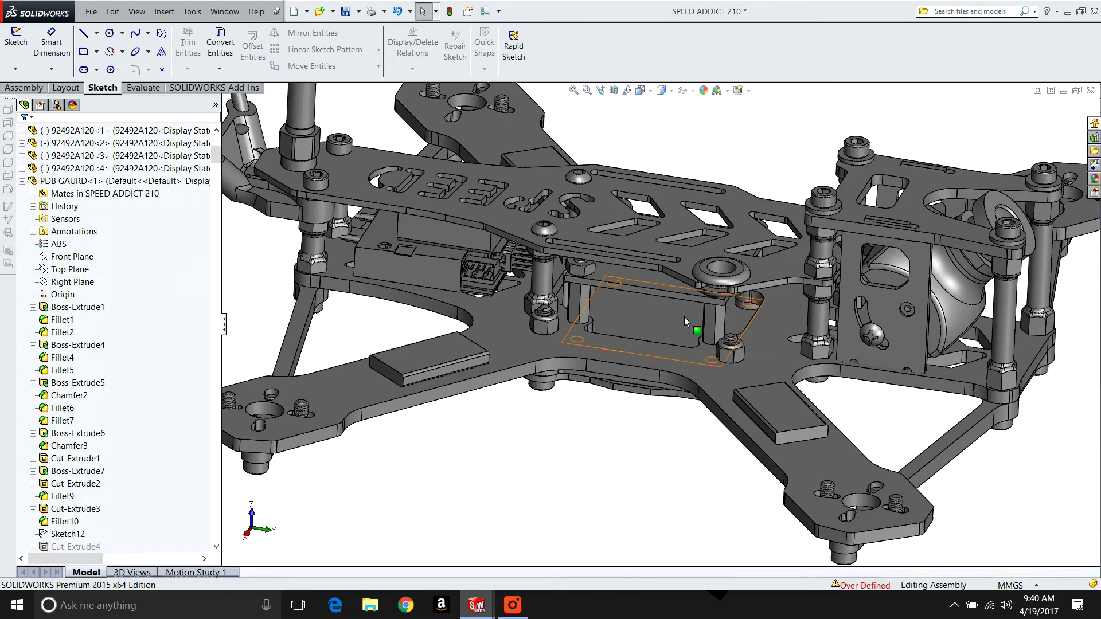
click(225, 13)
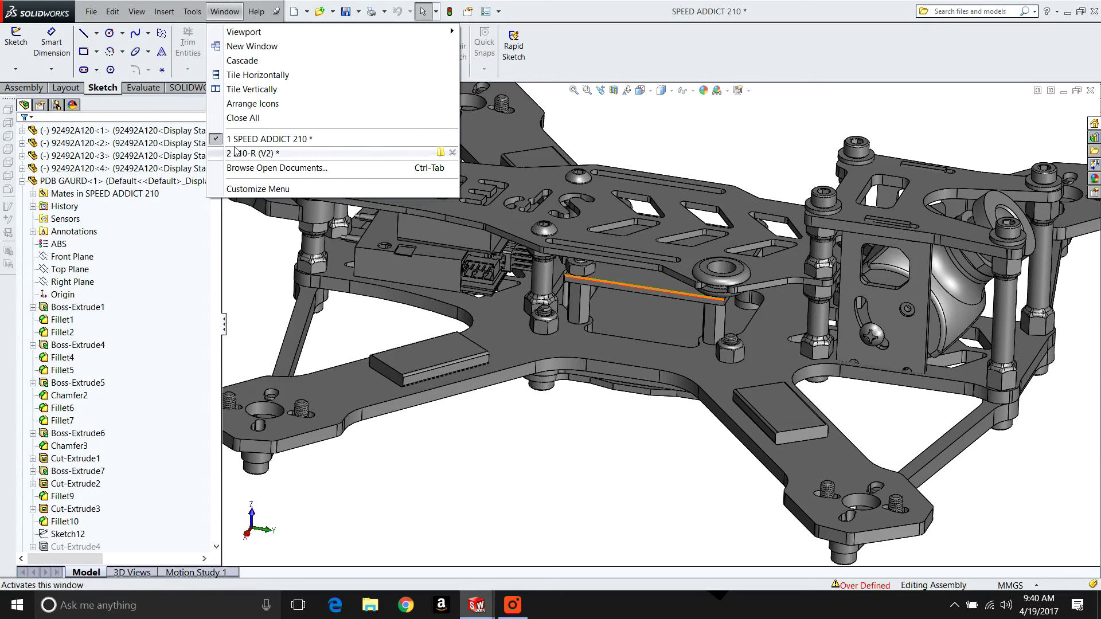
click(252, 153)
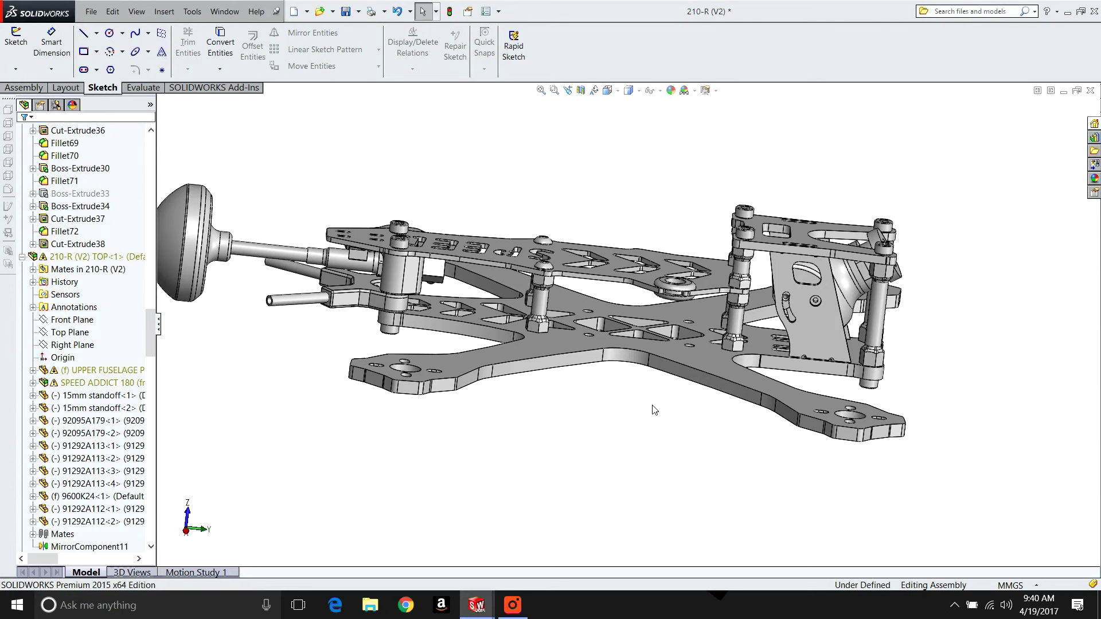
drag(664, 388, 645, 419)
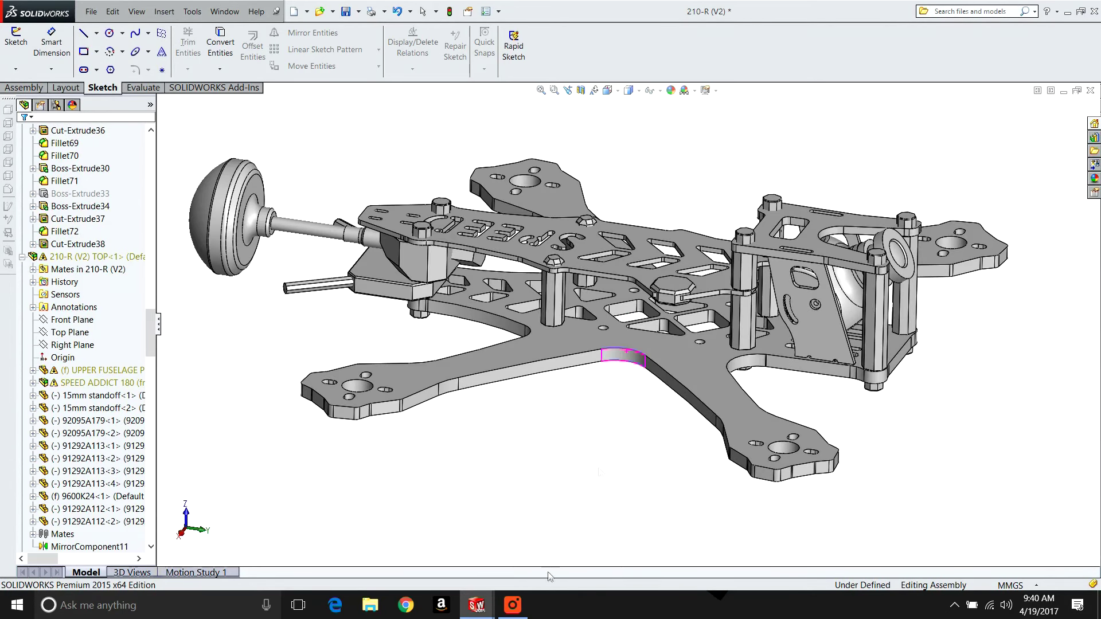
click(513, 607)
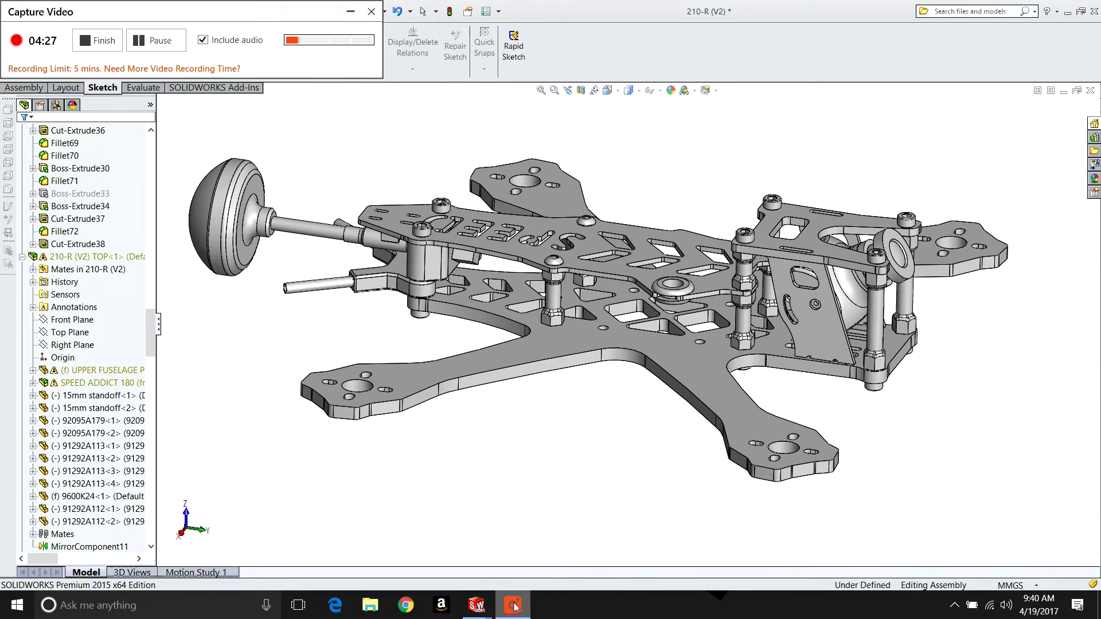
scroll(605, 426, up, 1)
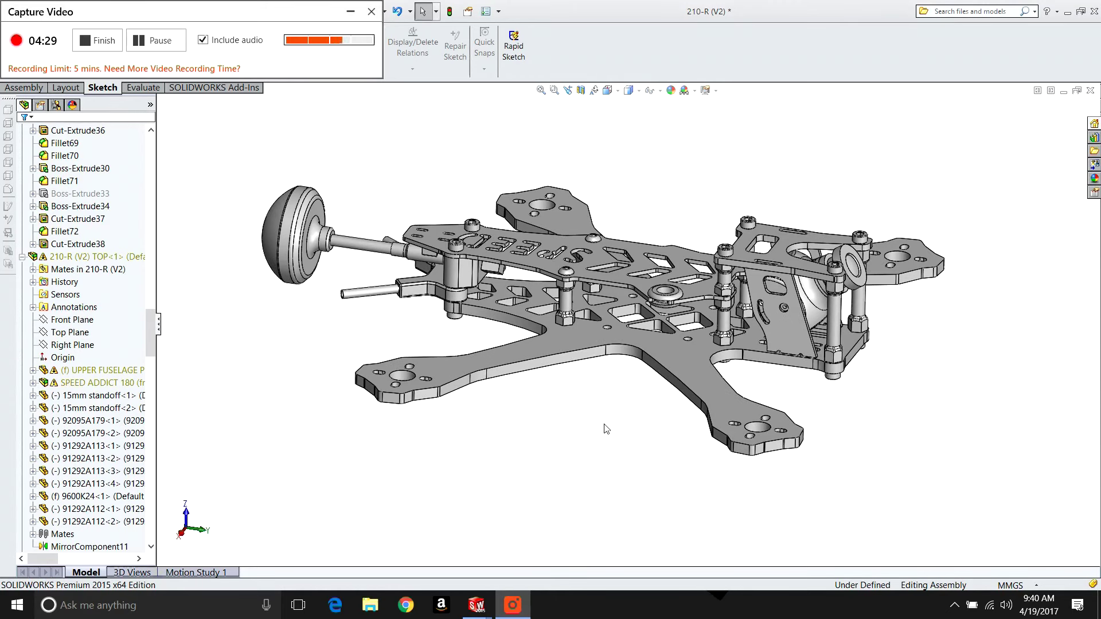
Examine the camera mount on the 210-R (V2) frame up close and switch to the SPEED ADDICT 210 assembly to compare its camera side plates.
scroll(630, 302, down, 2)
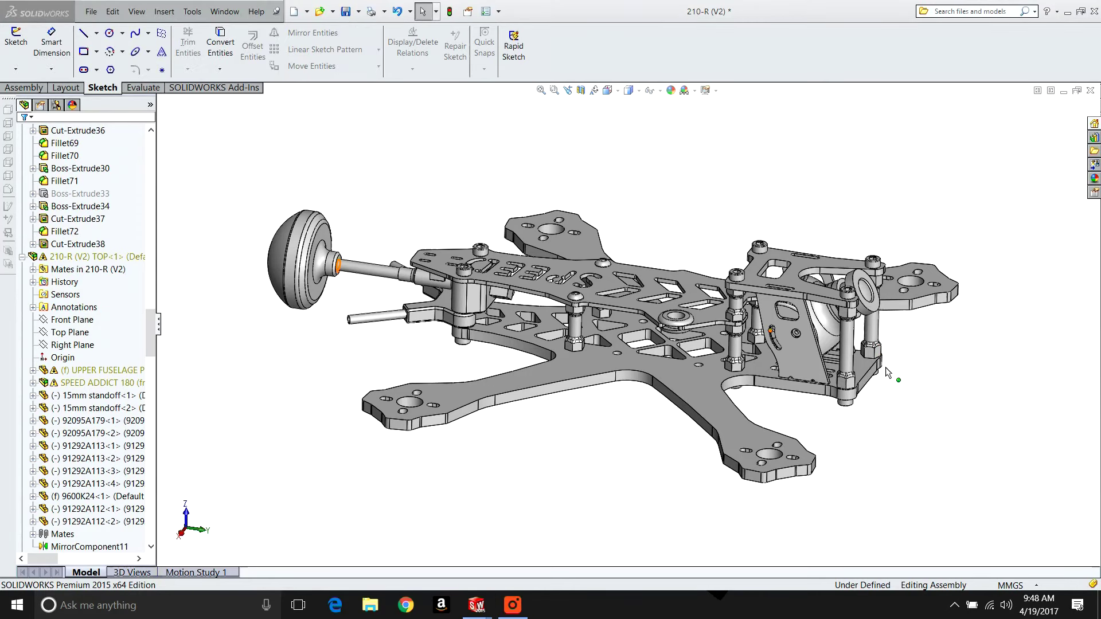
scroll(855, 293, down, 3)
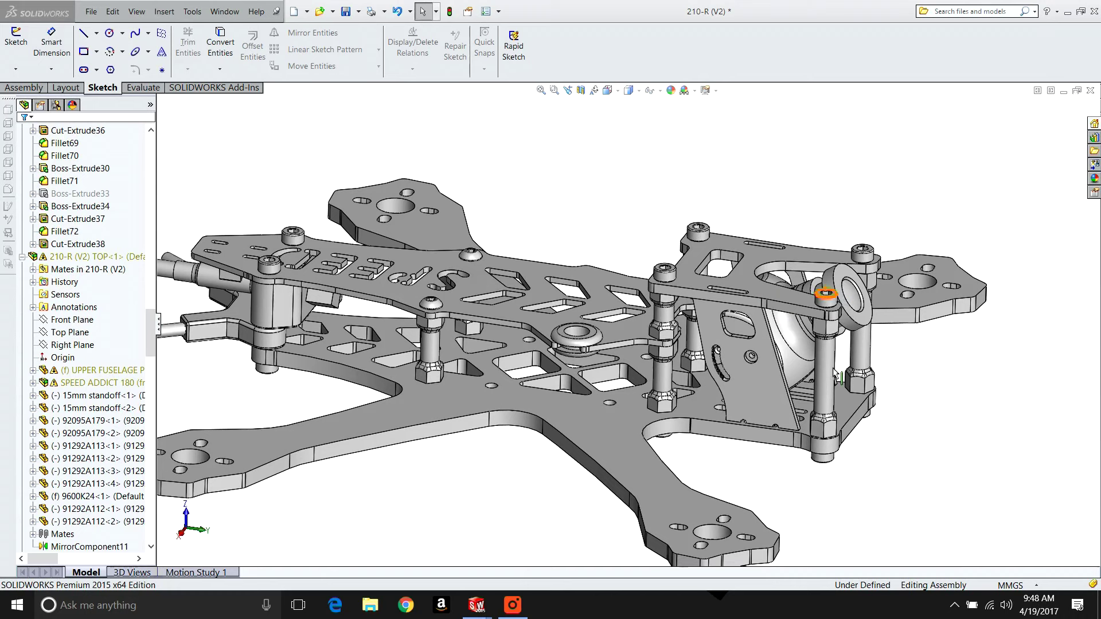
scroll(828, 367, down, 2)
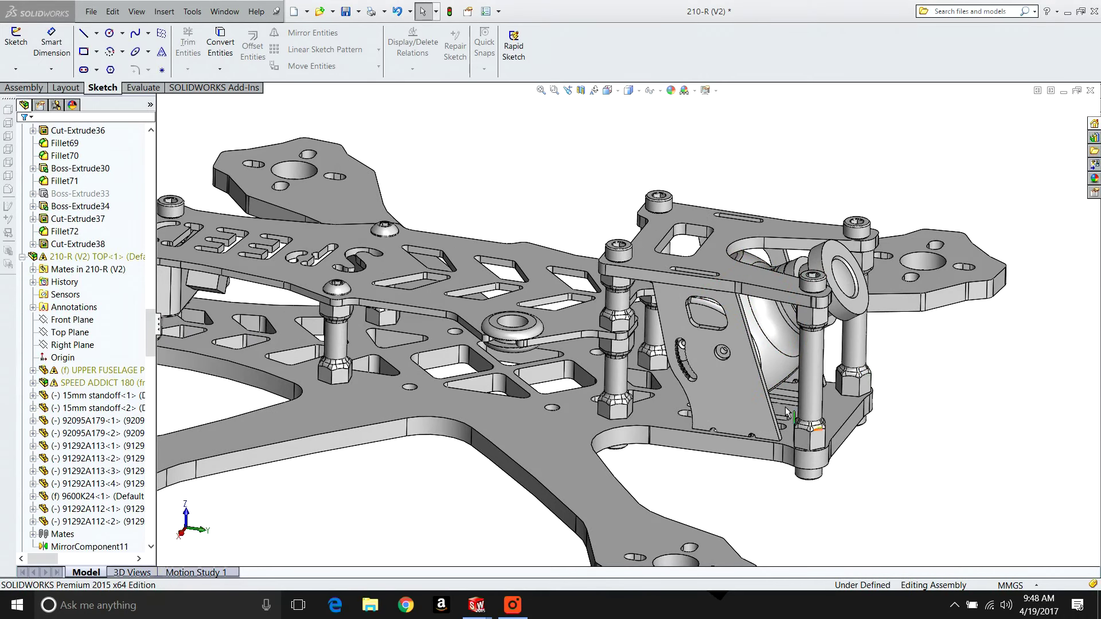
click(224, 12)
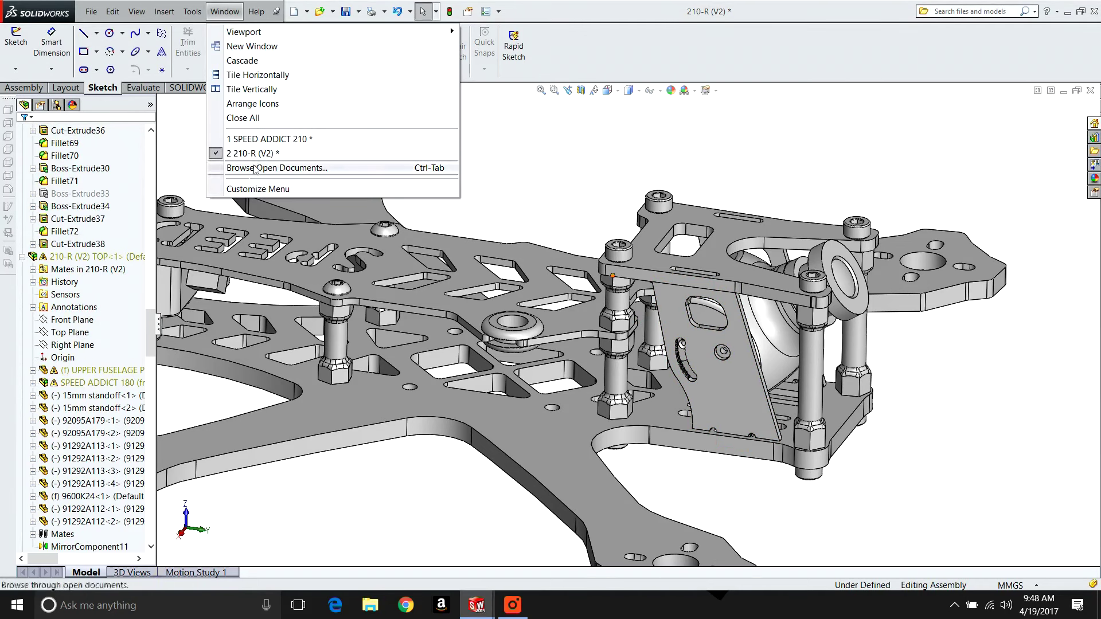
click(270, 138)
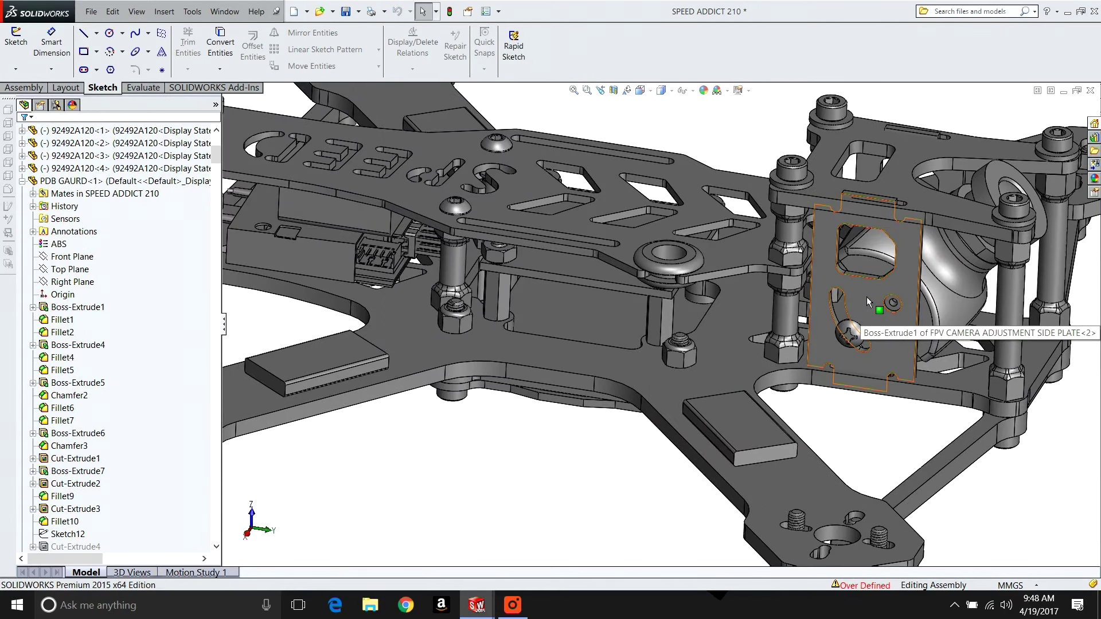
Return to the 210-R (V2) assembly and highlight its camera side plate for inspection, leaving it deselected.
click(225, 12)
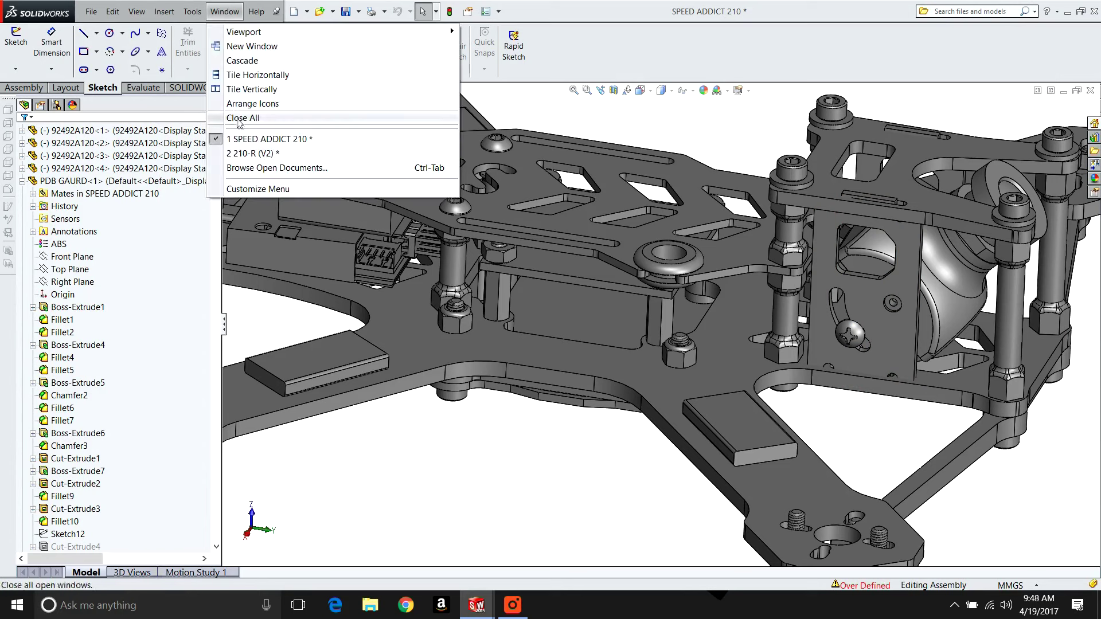
click(248, 153)
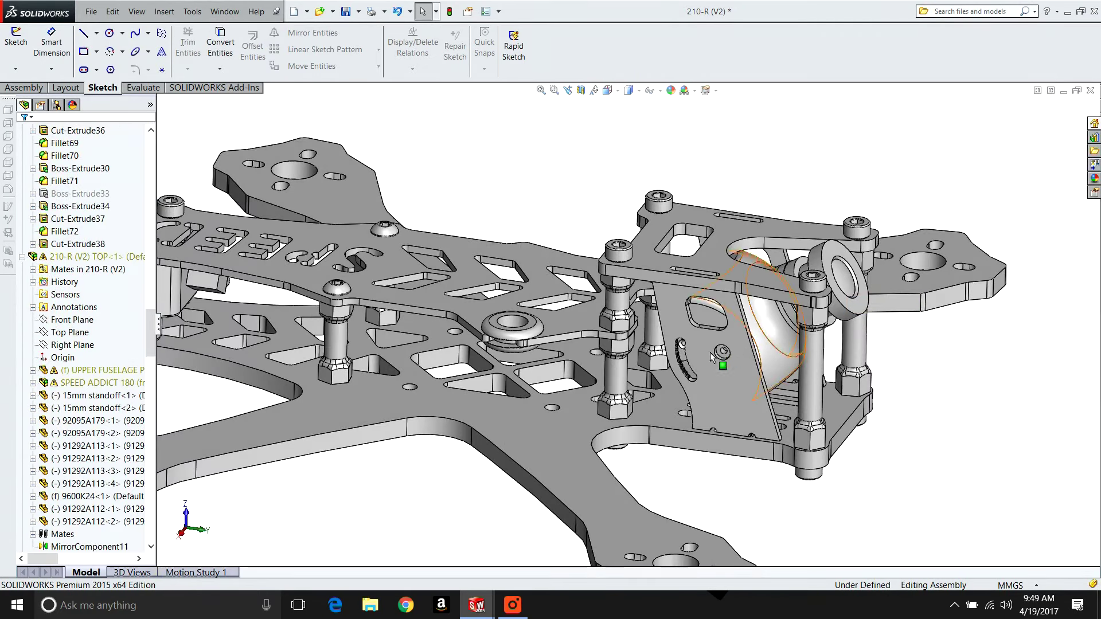
click(713, 384)
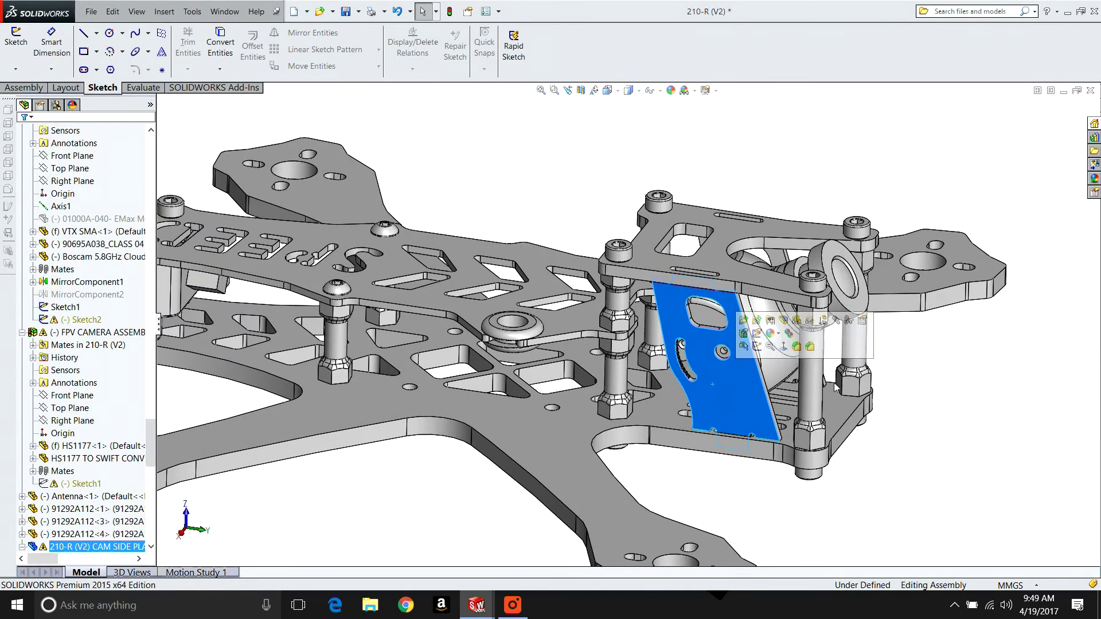
click(984, 341)
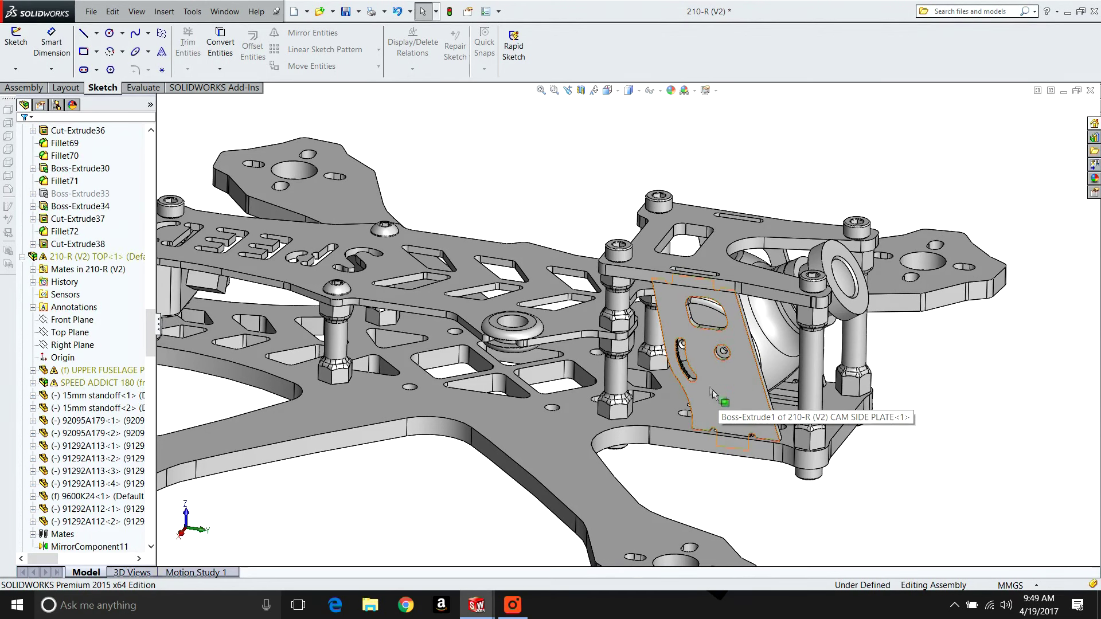
click(720, 388)
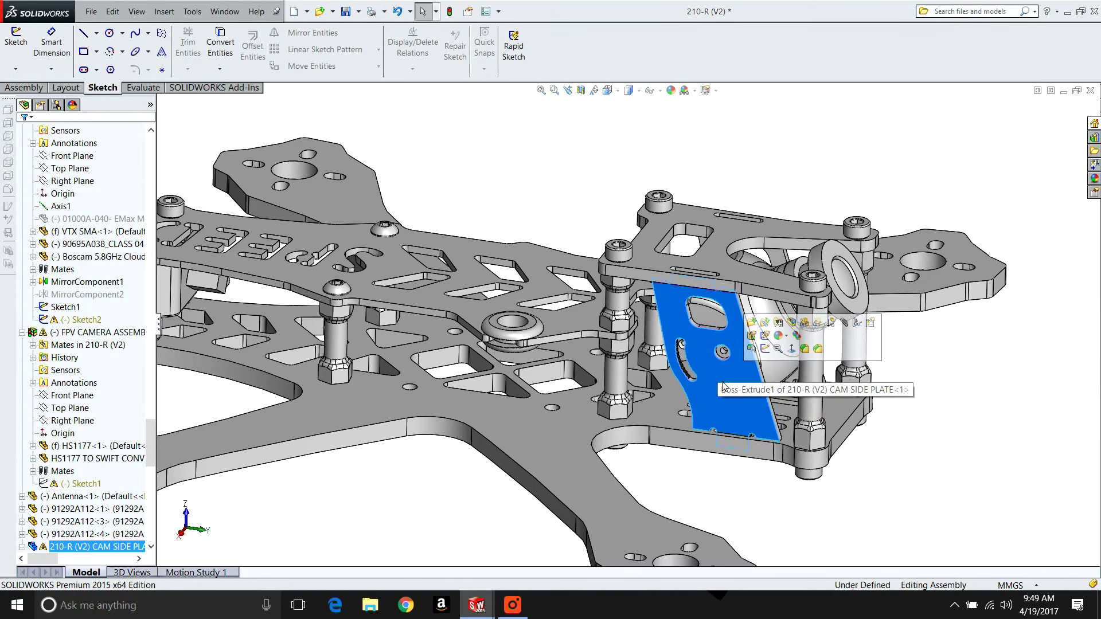
click(805, 430)
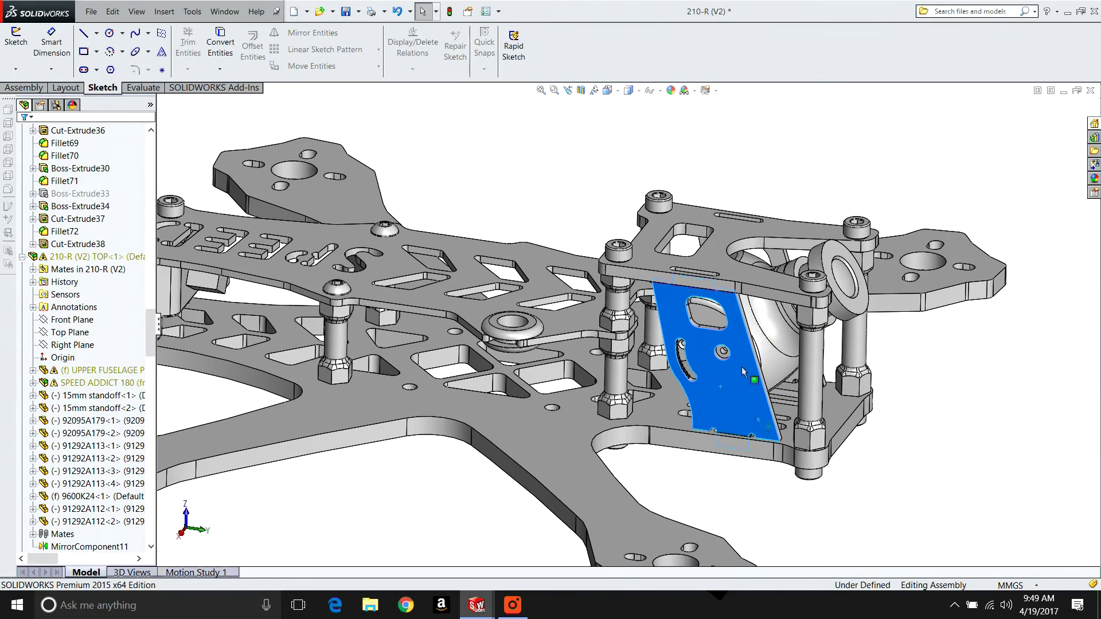
key(Escape)
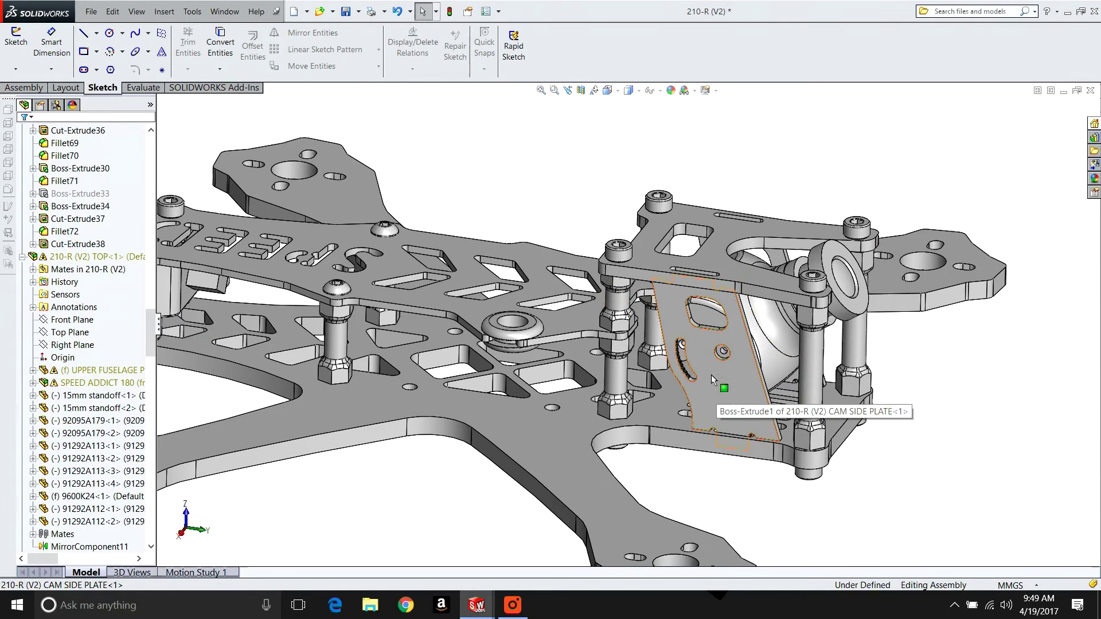
Swing the HS1177 conversion mount so its screw hole sits at the upper end of the side plate's scalloped adjustment slot.
scroll(694, 363, down, 5)
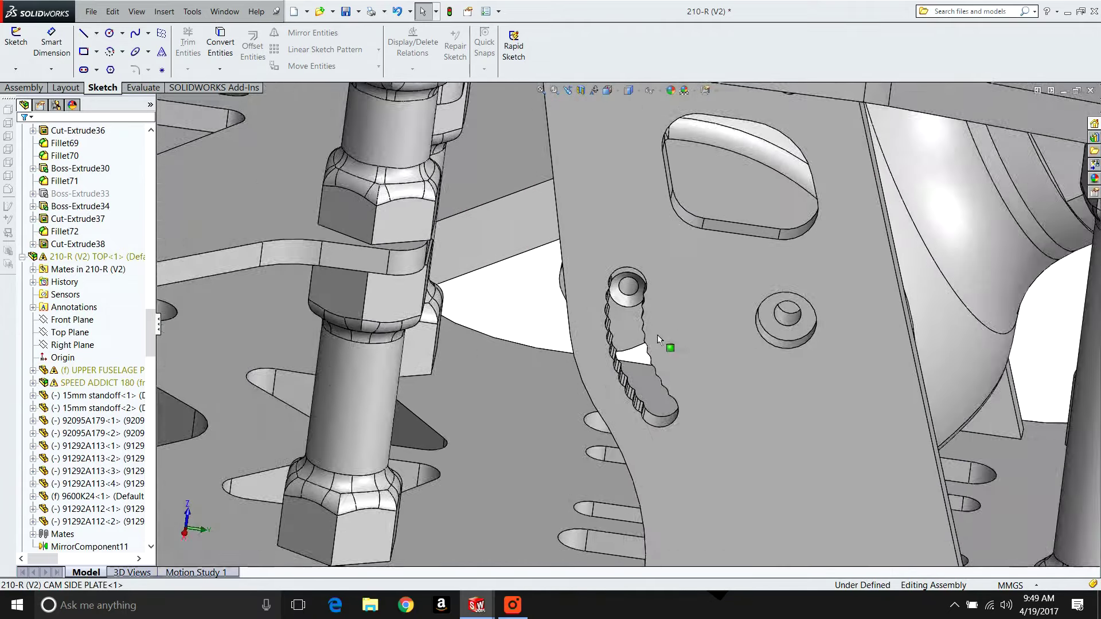
scroll(660, 339, down, 3)
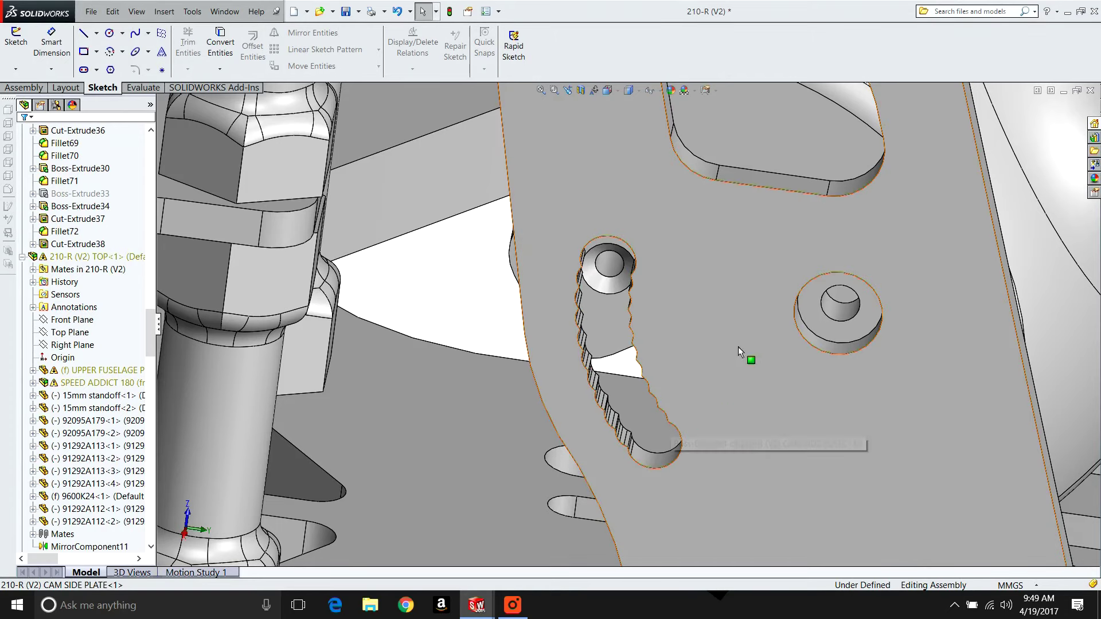
drag(744, 402, 749, 399)
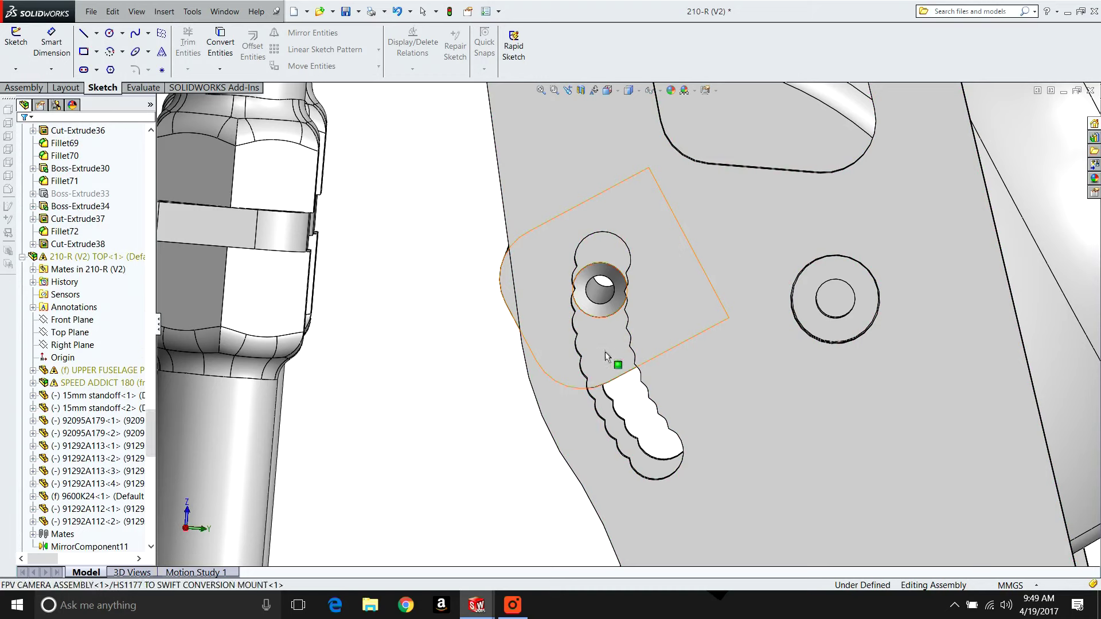
click(606, 367)
drag(610, 387, 639, 322)
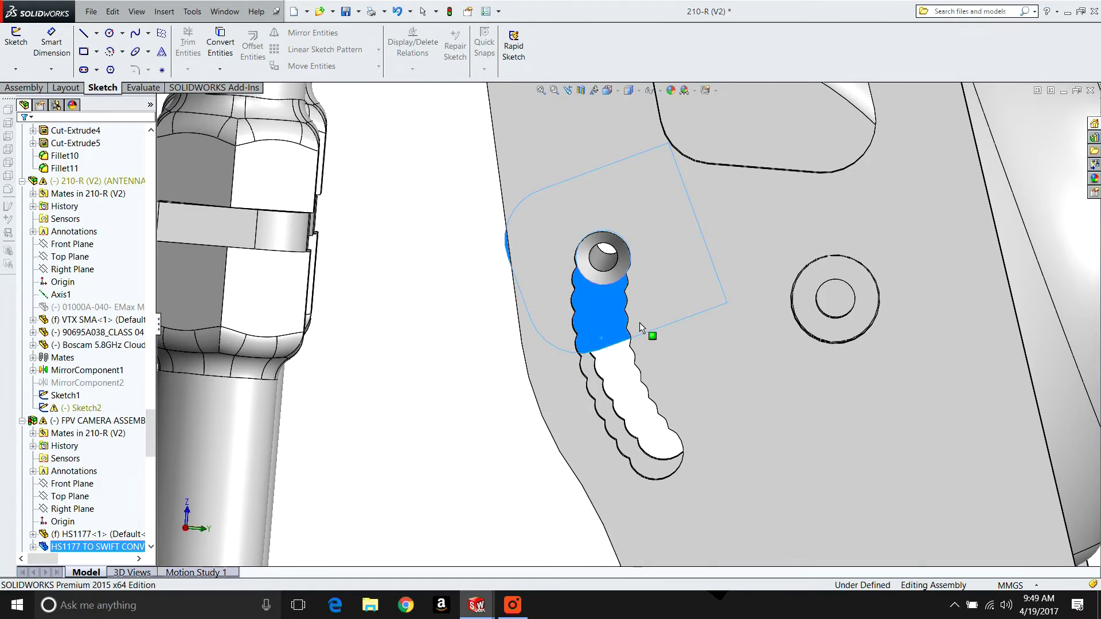
Swing the HS1177 conversion mount down the scalloped slot to tilt the camera upward, and check the tilt from the side.
scroll(815, 385, up, 4)
key(z)
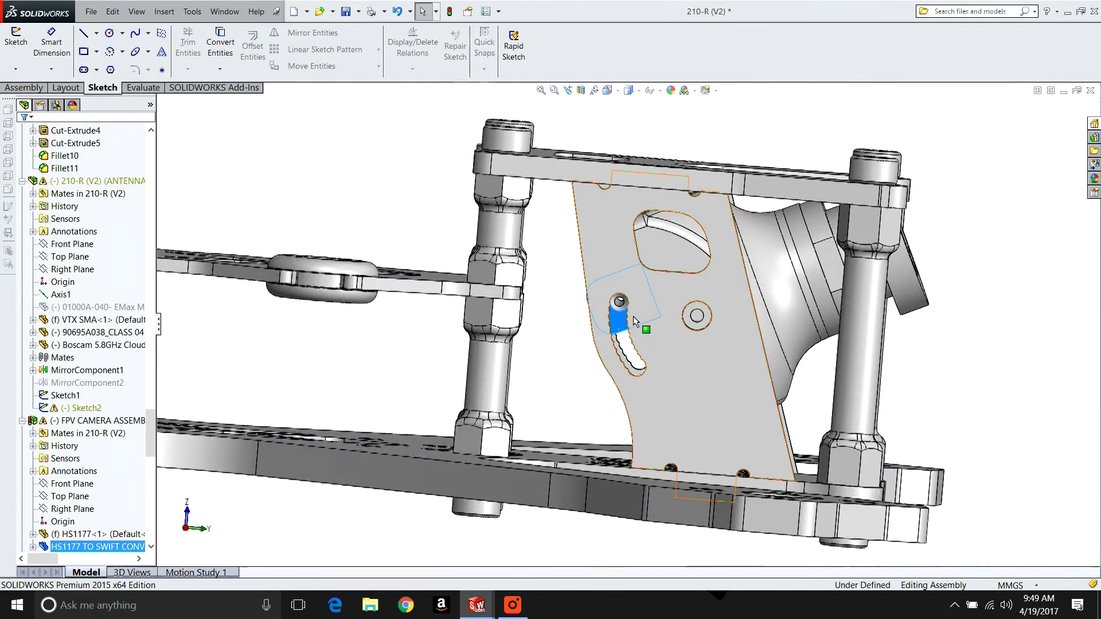
scroll(633, 315, down, 8)
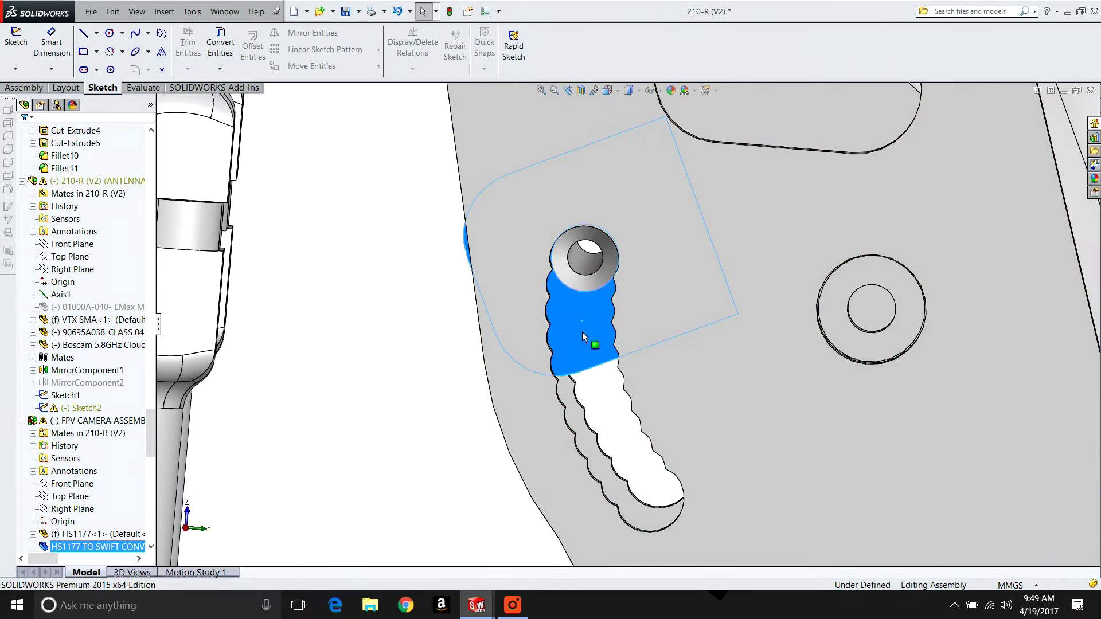
drag(583, 332, 600, 499)
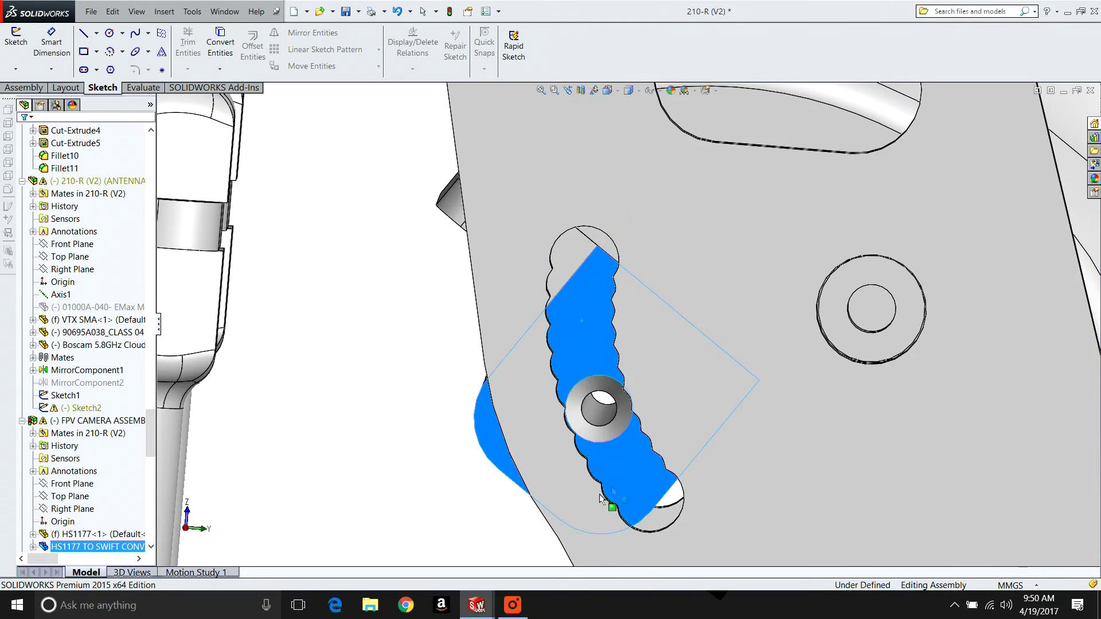
scroll(682, 446, up, 7)
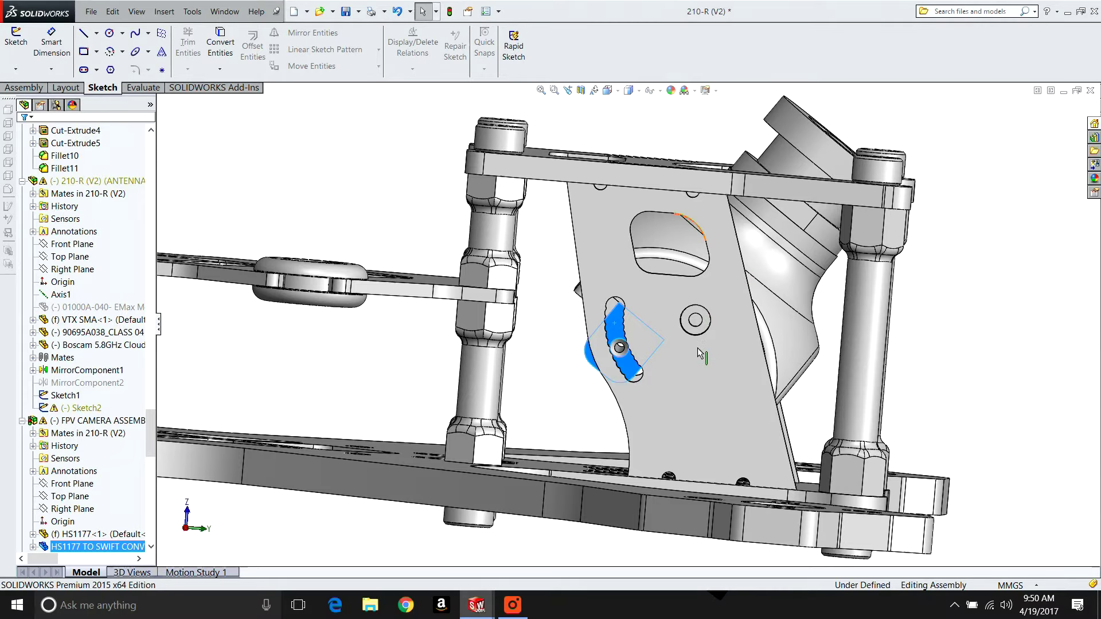
Tilt the FPV camera farther upward by moving its lens through the opening in the front upper plate.
drag(698, 353, 735, 335)
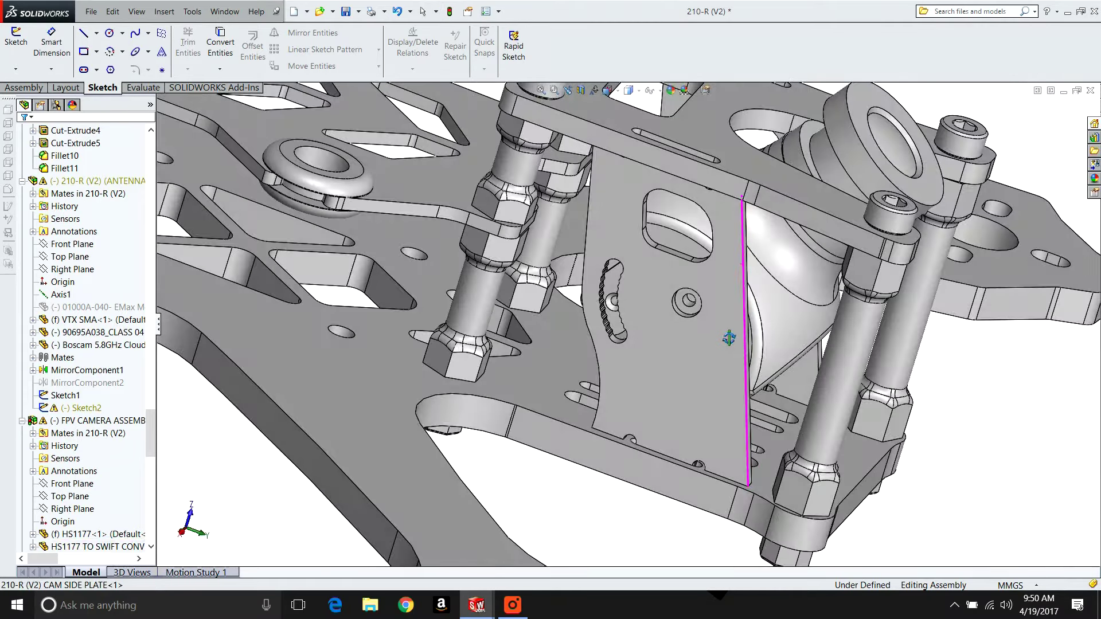
drag(729, 338, 725, 348)
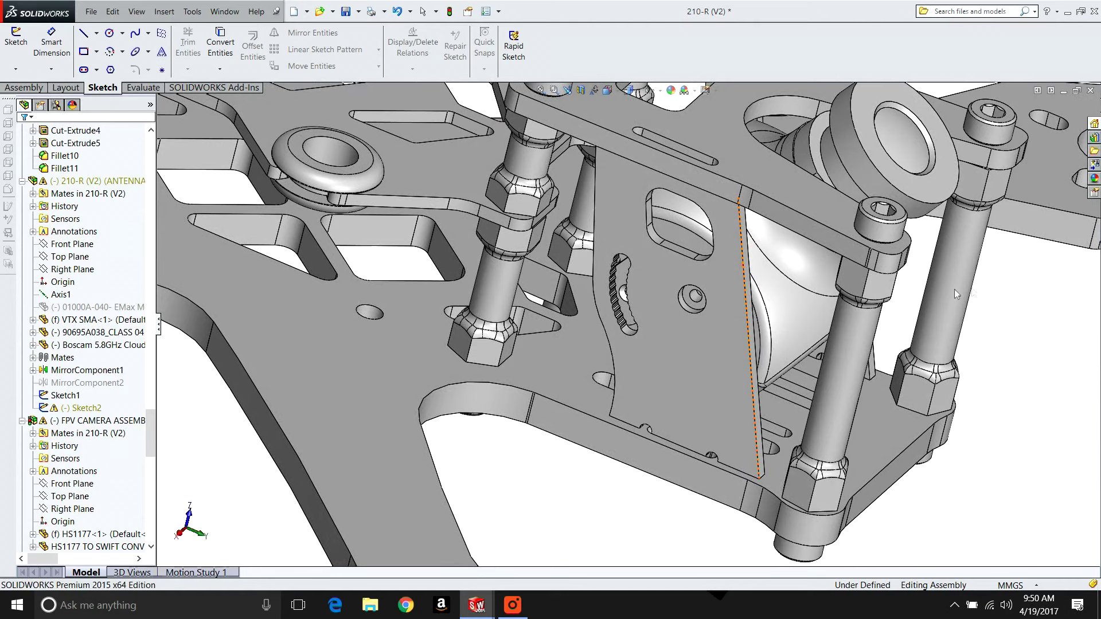
scroll(800, 172, up, 3)
scroll(751, 213, down, 1)
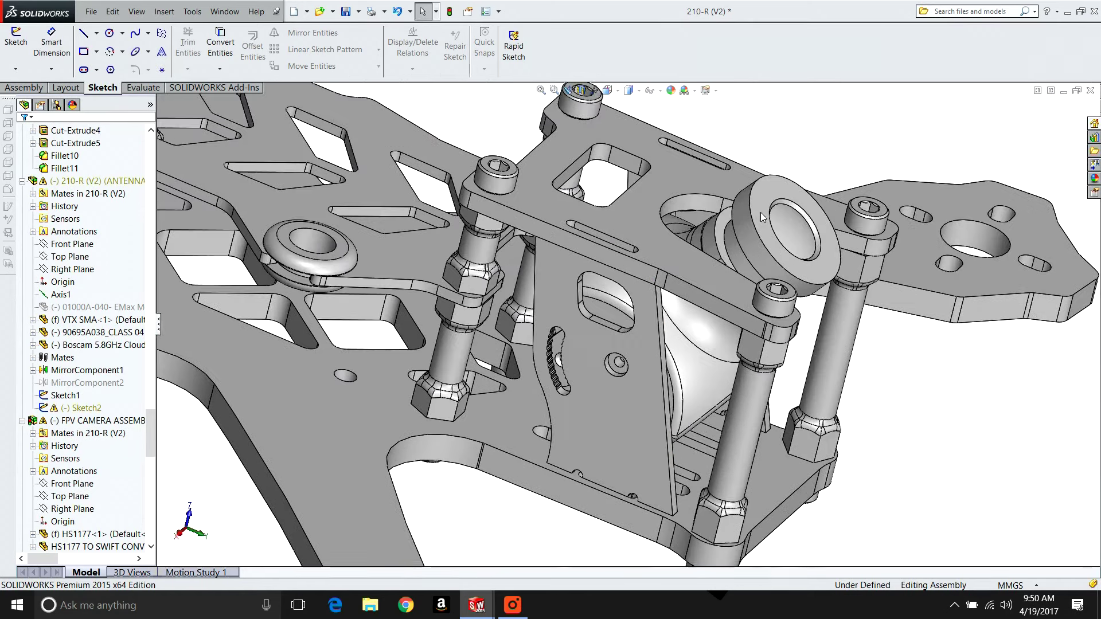
scroll(733, 239, down, 3)
click(732, 249)
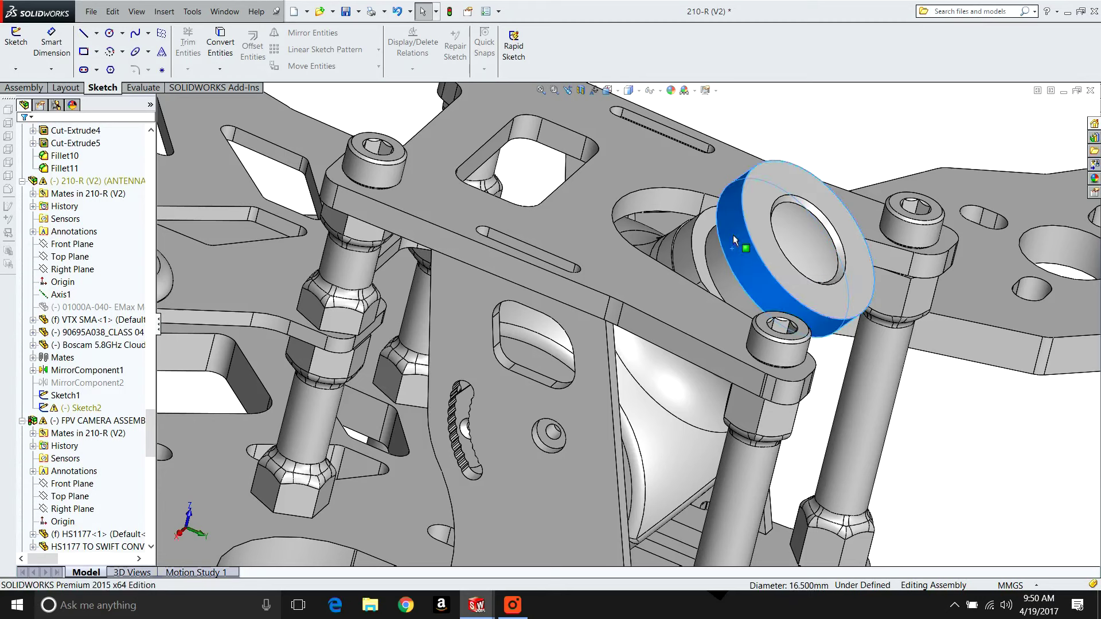
drag(726, 218, 696, 156)
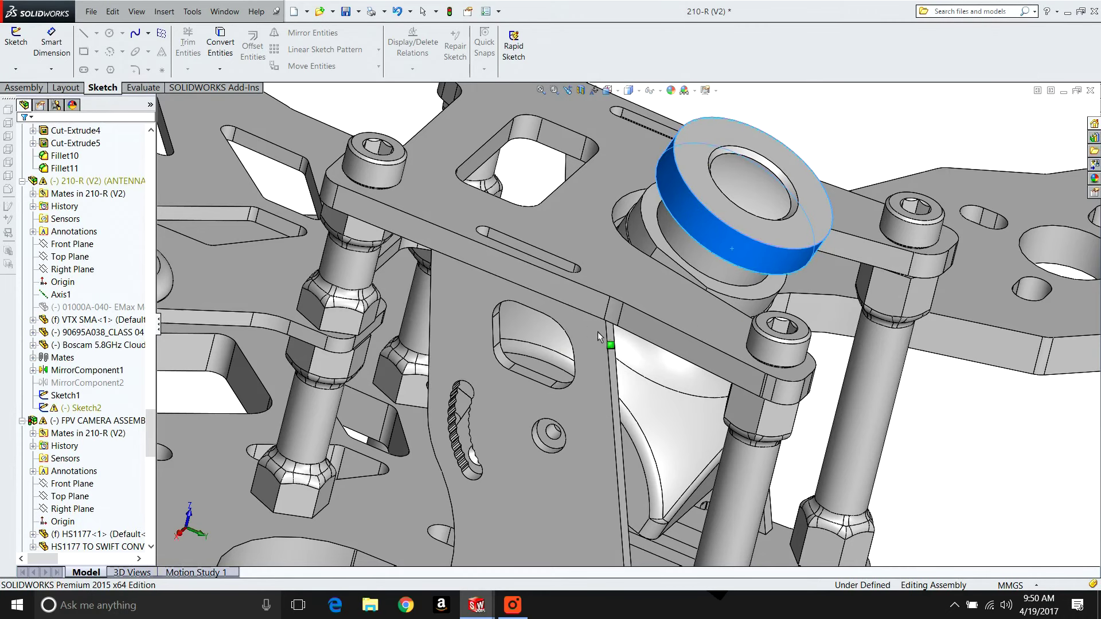
Examine the upward-tilted camera between the side plates, and tilt it back down toward the front standoffs.
scroll(599, 331, up, 5)
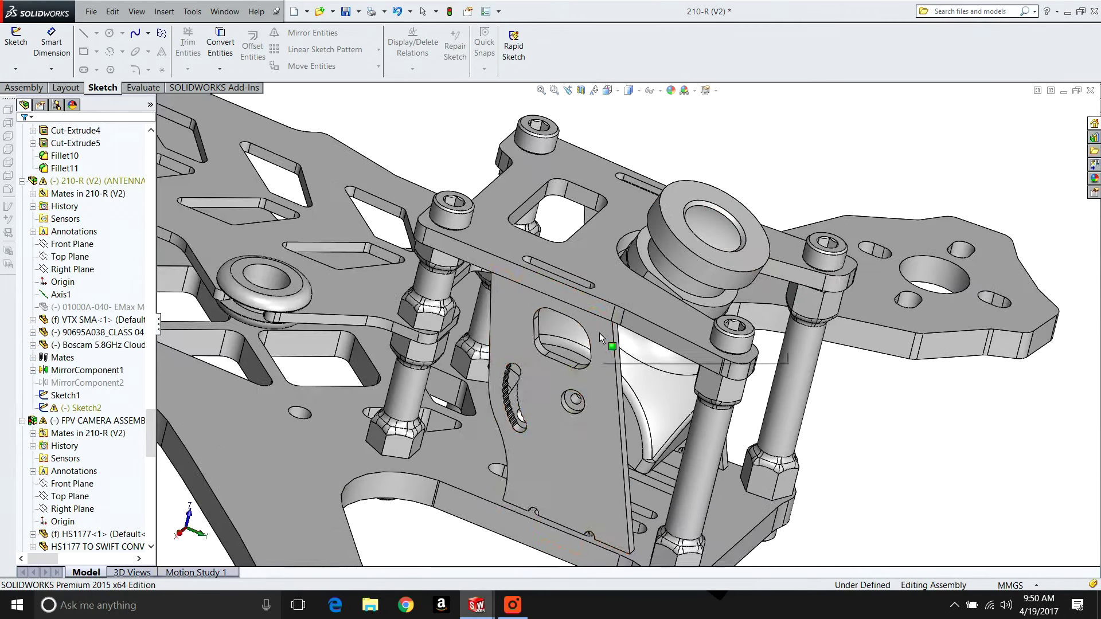
drag(589, 342, 647, 435)
click(641, 405)
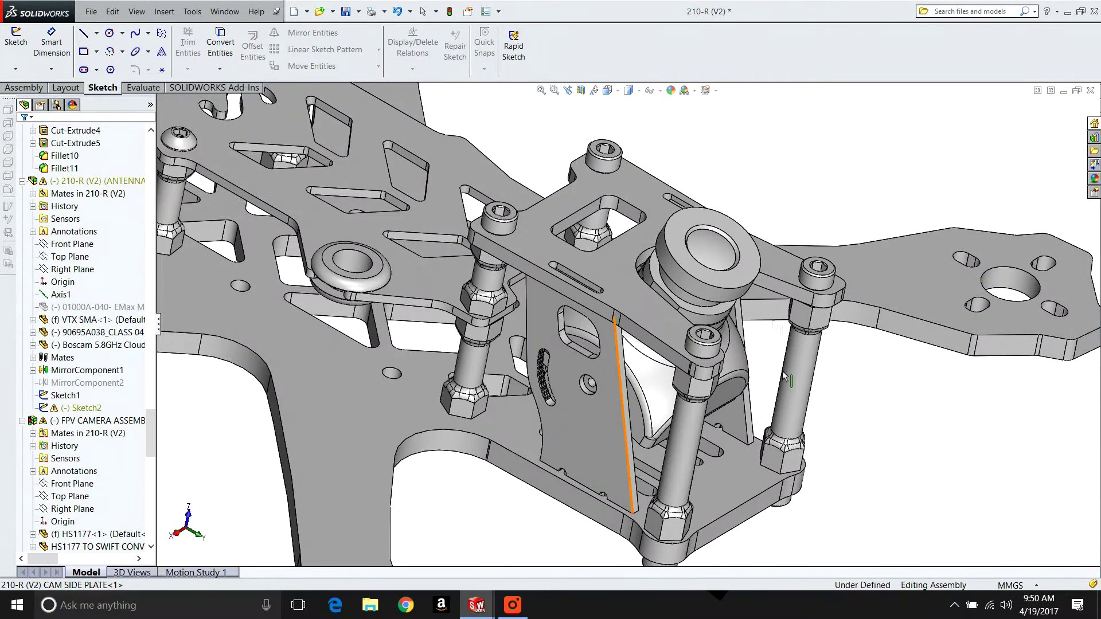
scroll(667, 269, up, 3)
click(664, 269)
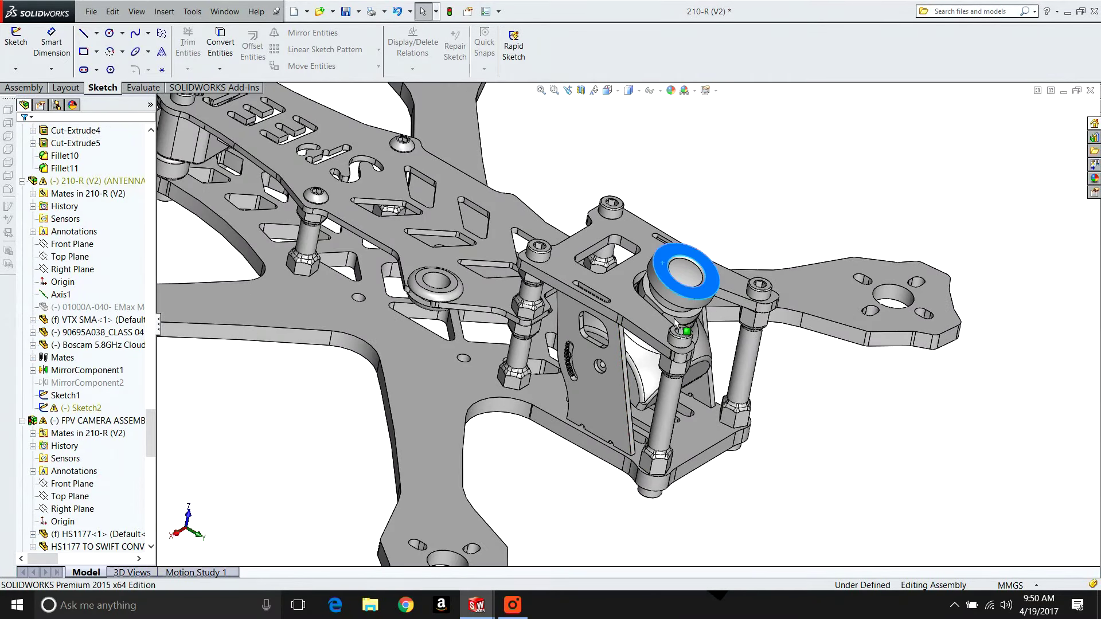
drag(688, 347, 698, 365)
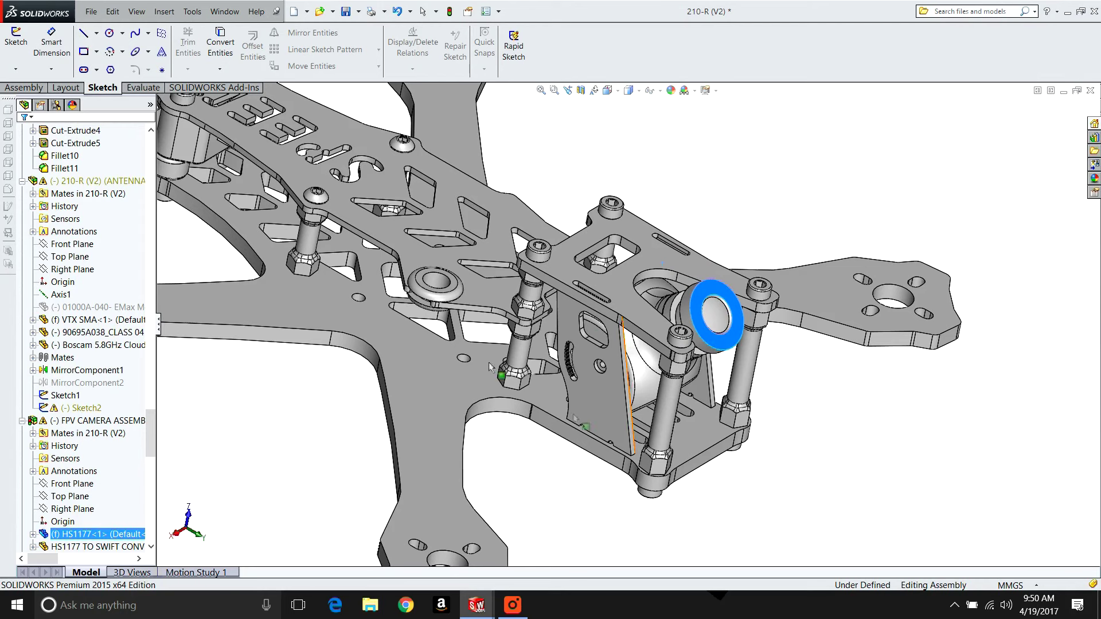
click(740, 221)
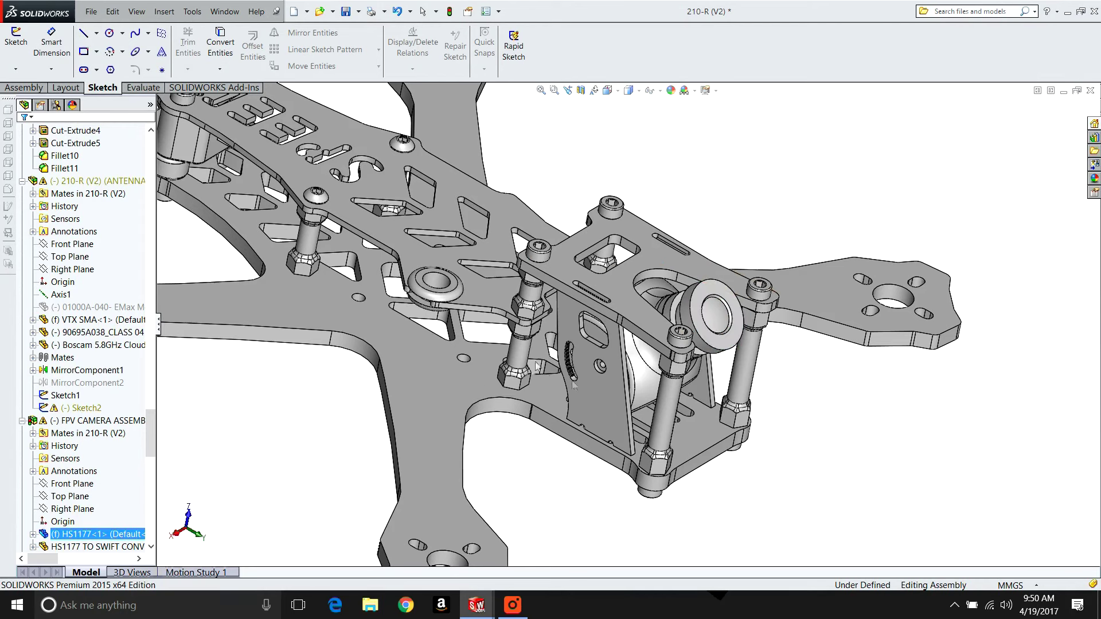
Examine the camera side plates and the elongated slots in the bottom plate beneath the camera mount from below.
scroll(634, 363, down, 3)
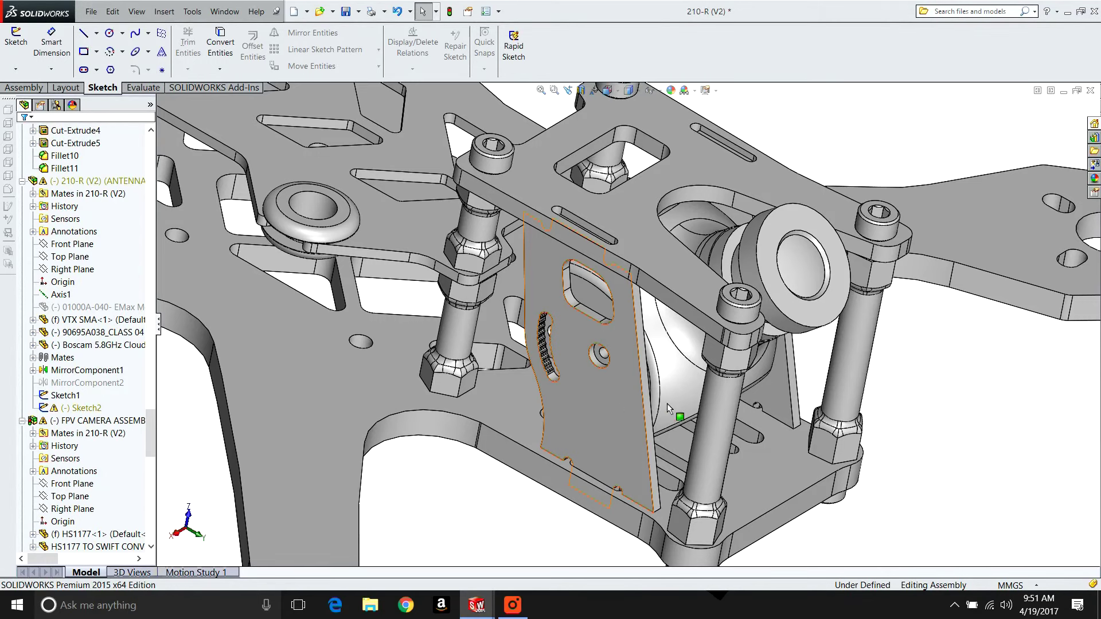
scroll(666, 403, up, 5)
drag(674, 406, 680, 285)
click(512, 605)
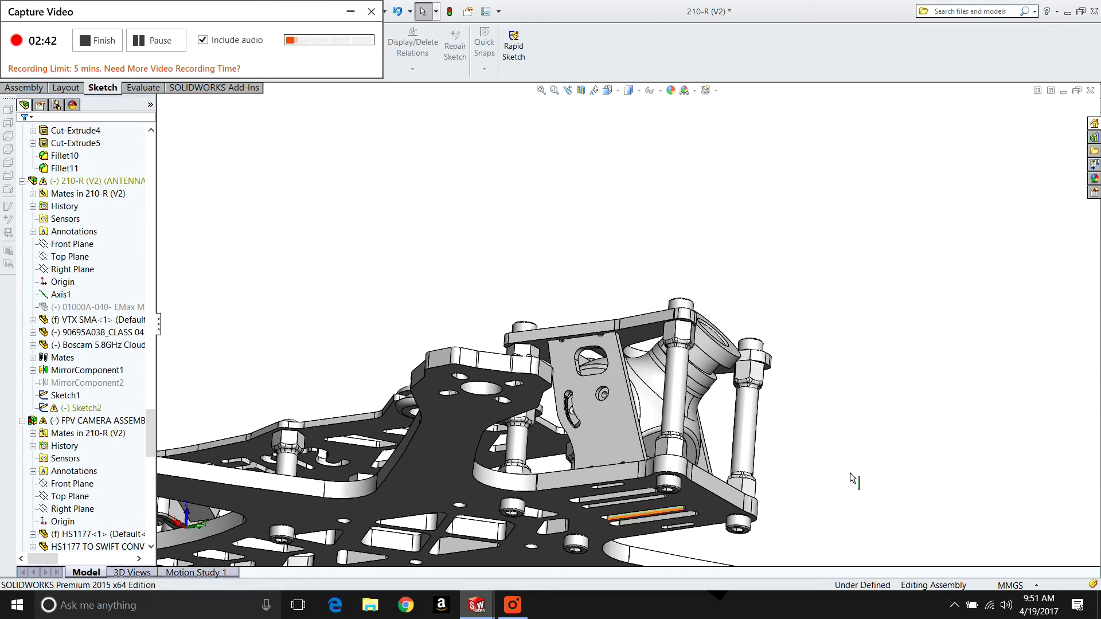
scroll(850, 478, down, 1)
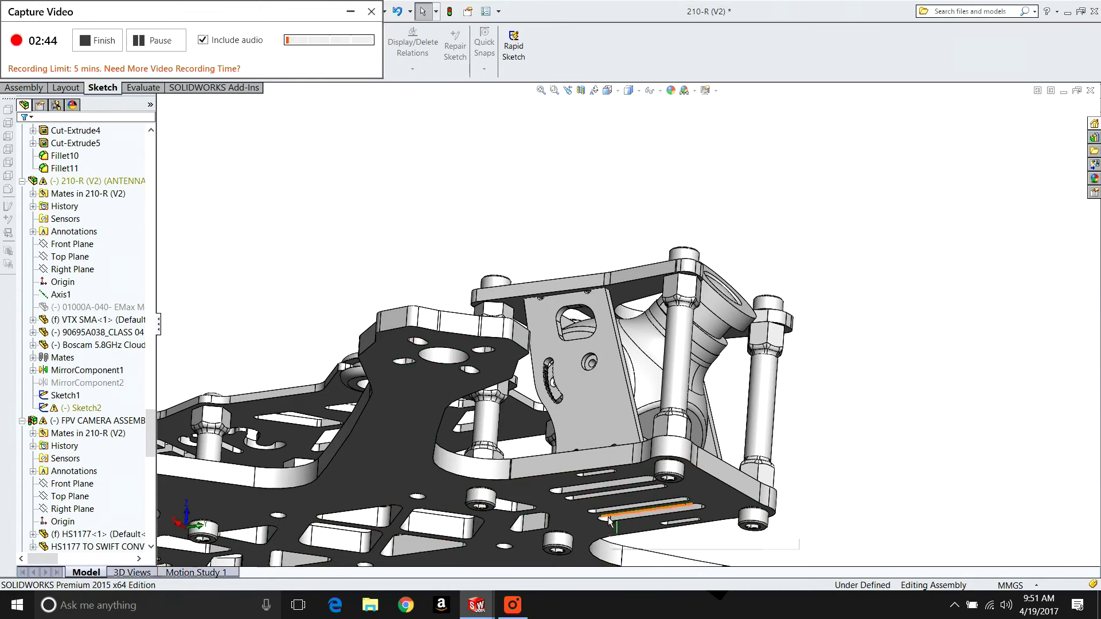
mouse_move(651, 513)
mouse_down()
mouse_move(600, 450)
mouse_move(659, 505)
mouse_up()
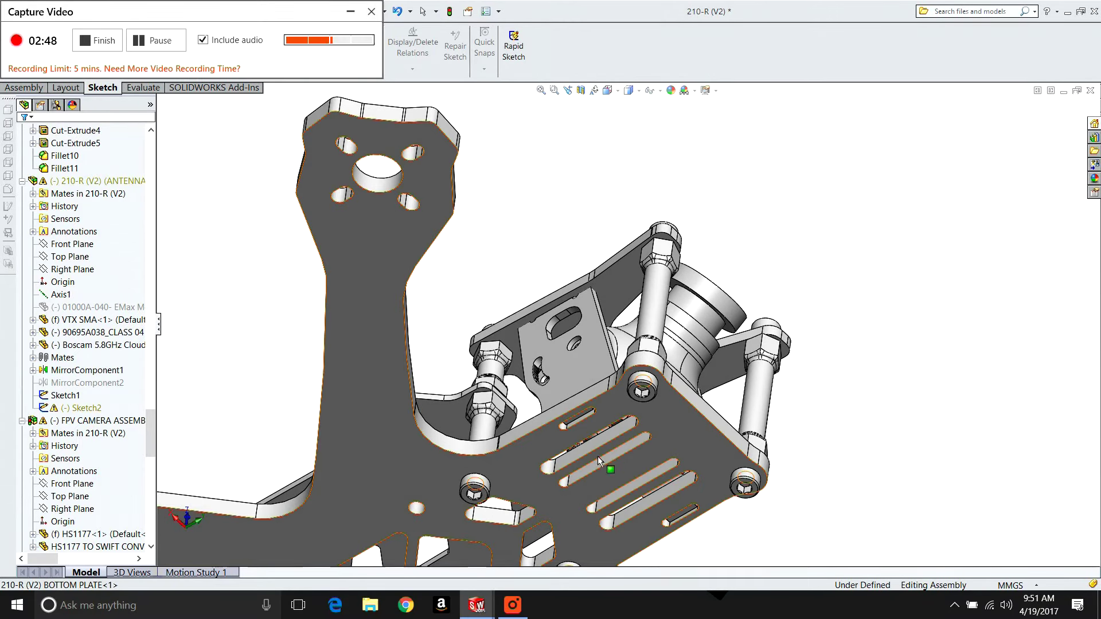
scroll(629, 459, up, 1)
scroll(621, 482, down, 1)
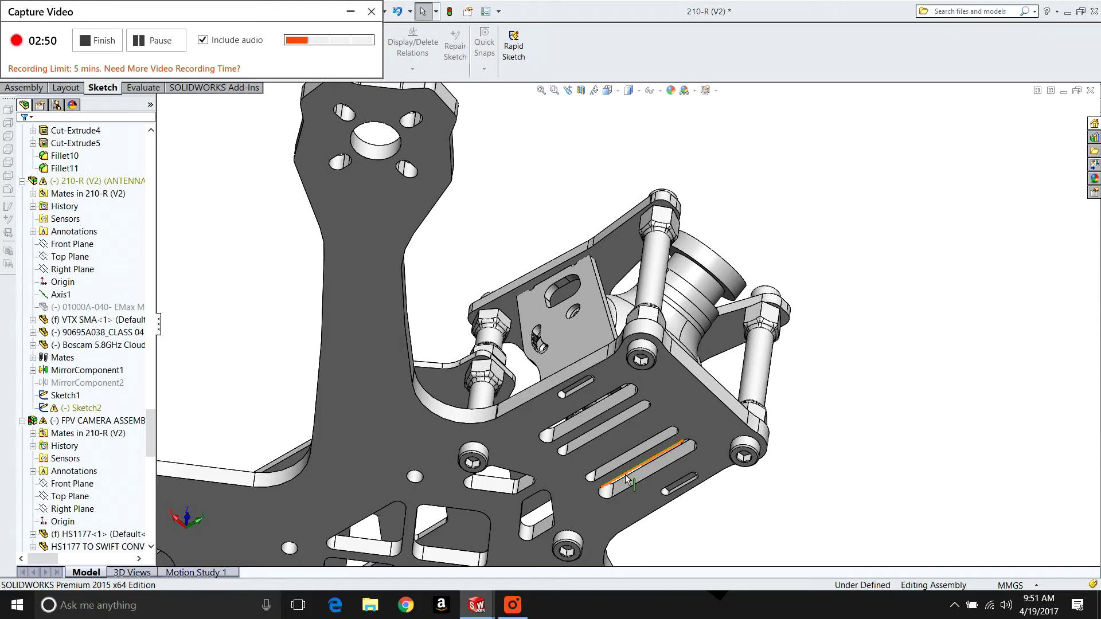
Highlight the camera side plate above the bottom plate's elongated slots from below, and clear the selection.
scroll(627, 479, down, 3)
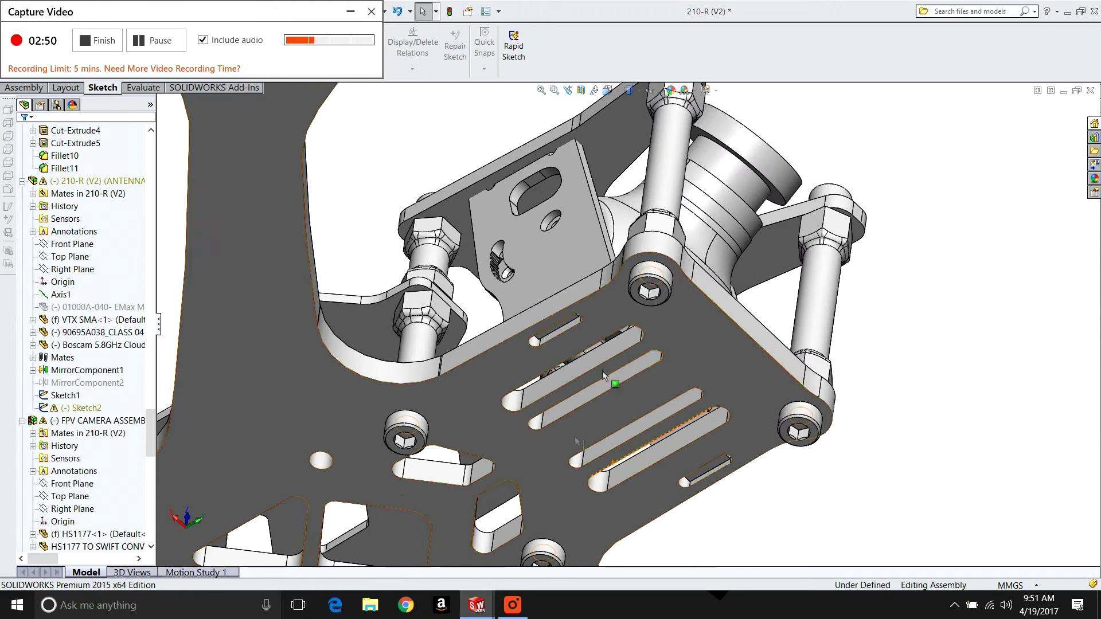
click(549, 247)
click(854, 422)
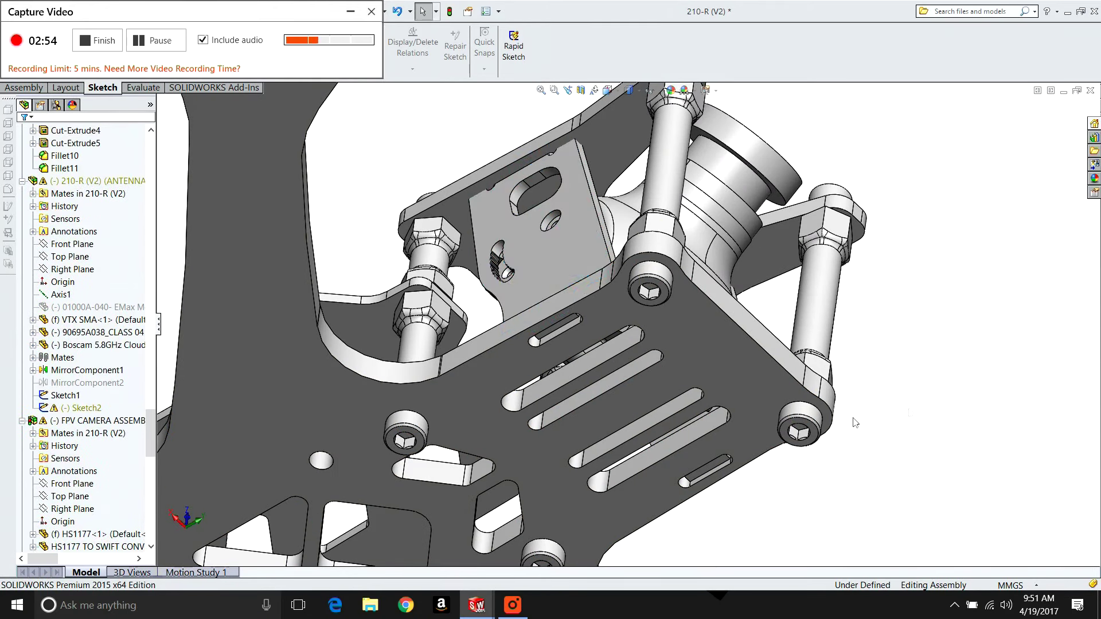
click(553, 251)
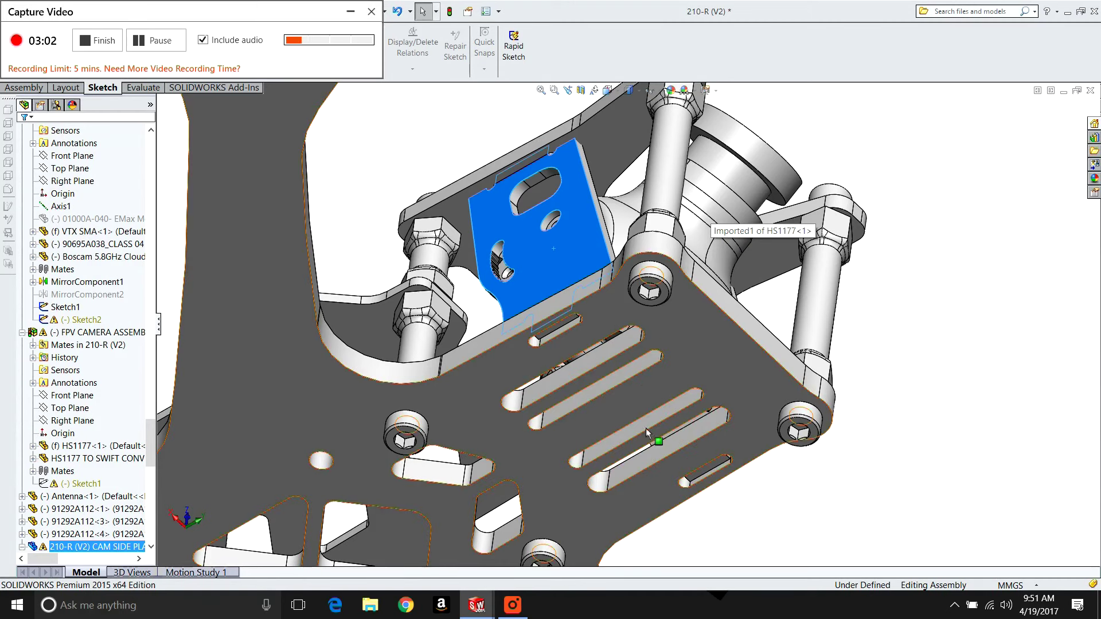
click(888, 368)
Examine the rear of the 210-R (V2) frame, where the horizontal antenna passes between the upper and bottom plates.
scroll(480, 177, up, 5)
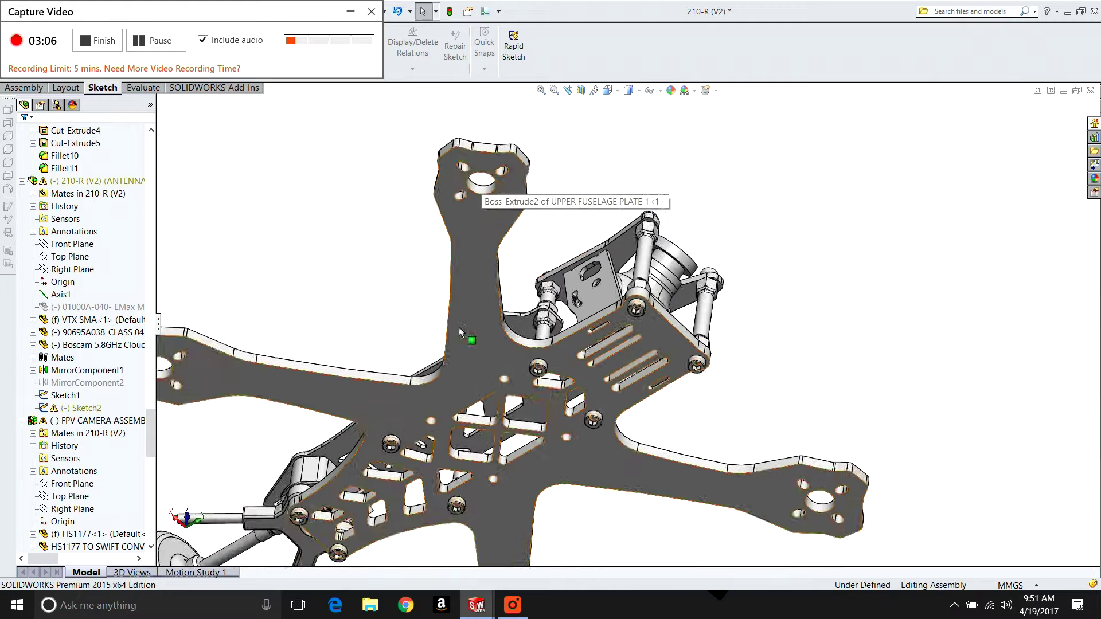
scroll(459, 327, up, 2)
drag(422, 378, 288, 436)
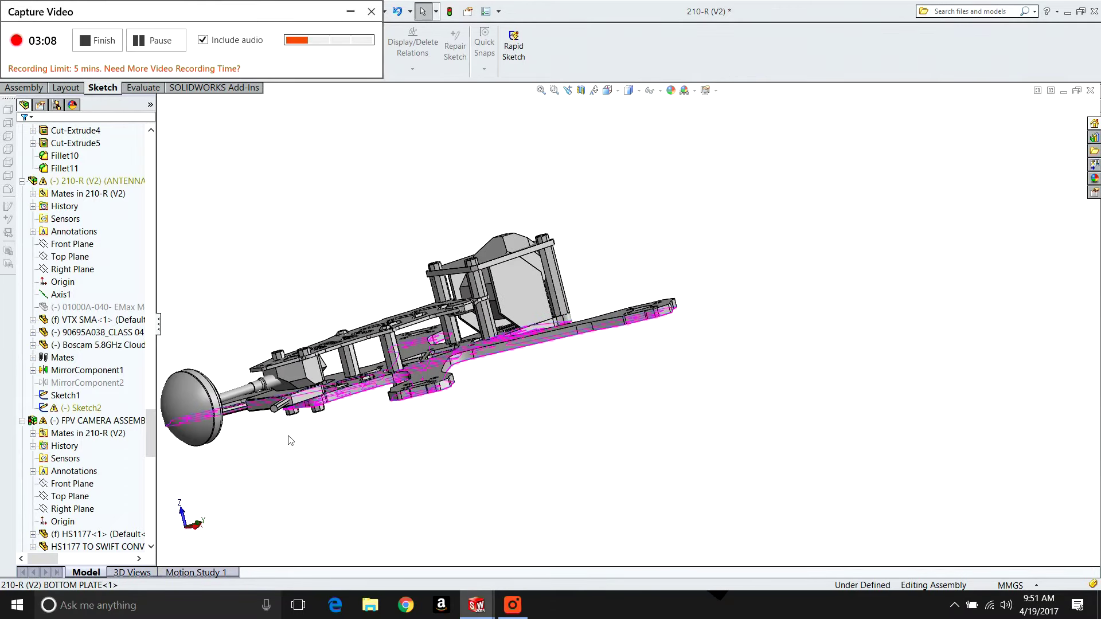
scroll(238, 422, down, 5)
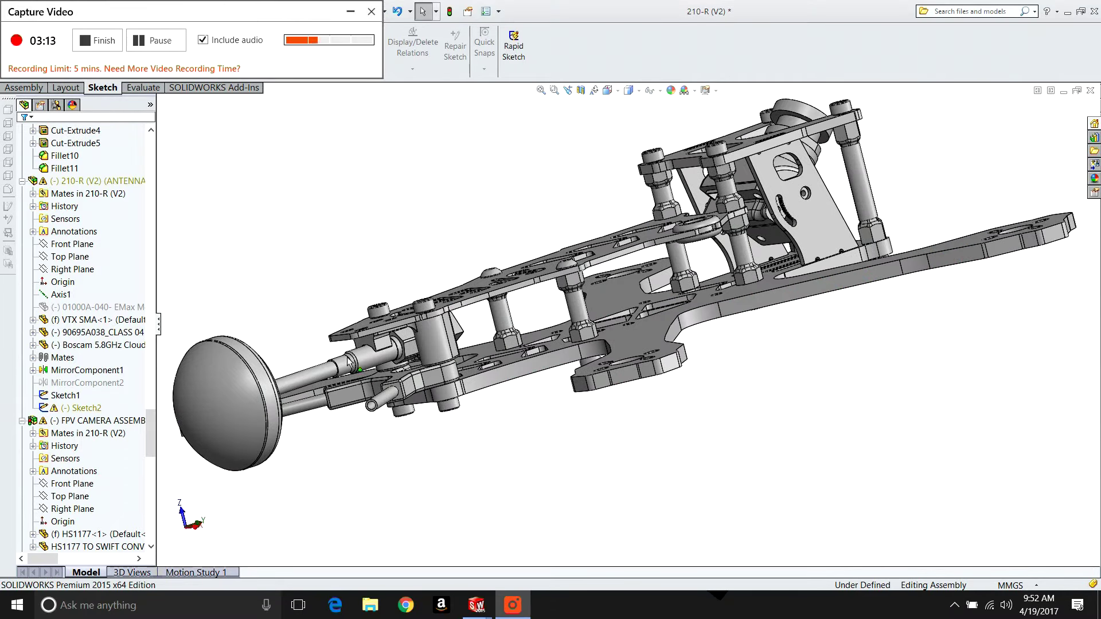
drag(397, 370, 565, 358)
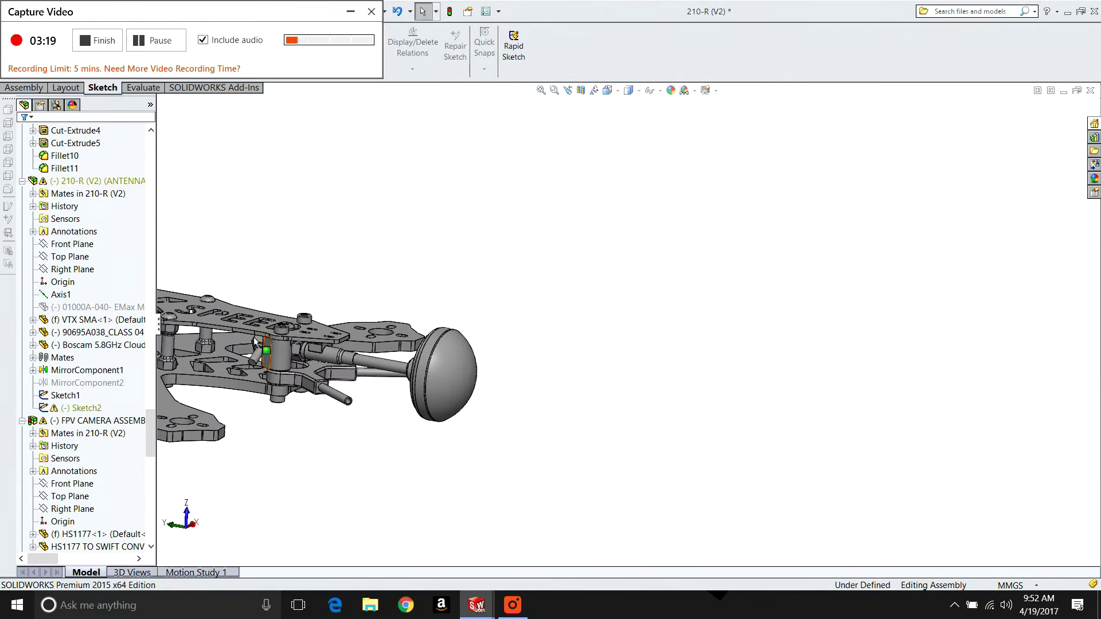
scroll(229, 341, down, 3)
scroll(218, 389, down, 2)
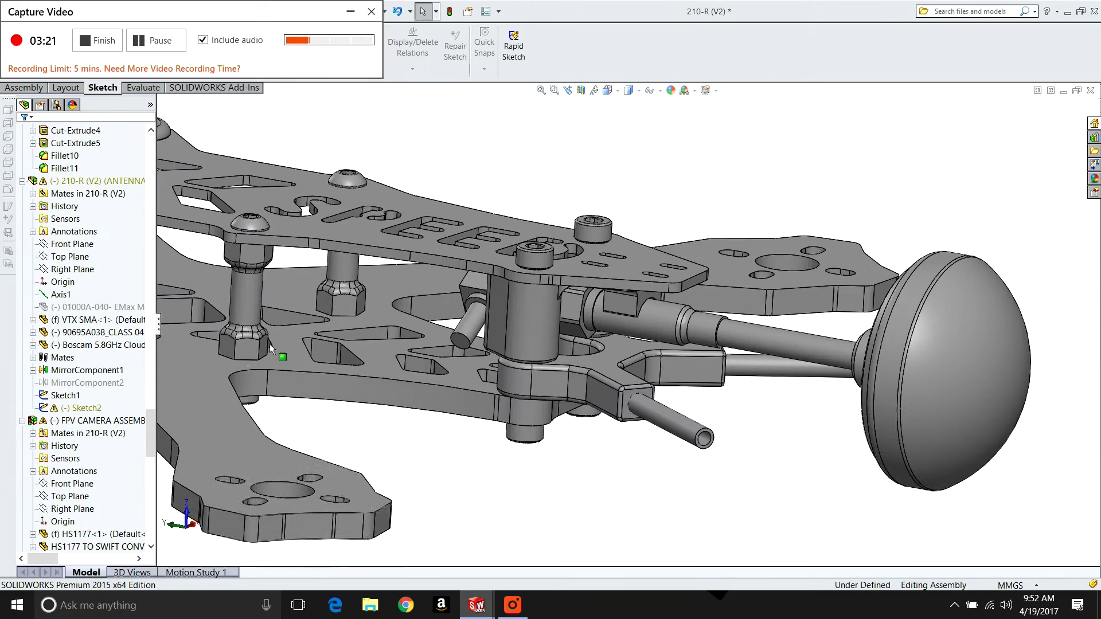
Switch to the SPEED ADDICT 210 assembly and inspect its upright video antenna at the rear of the upper fuselage plate.
click(351, 12)
click(225, 11)
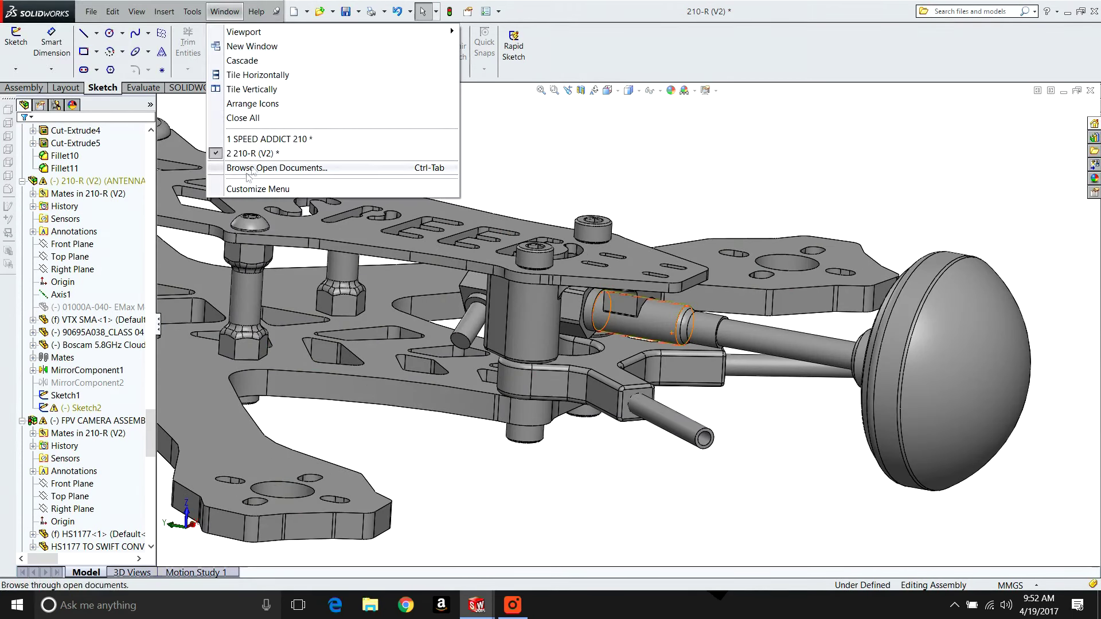
click(258, 138)
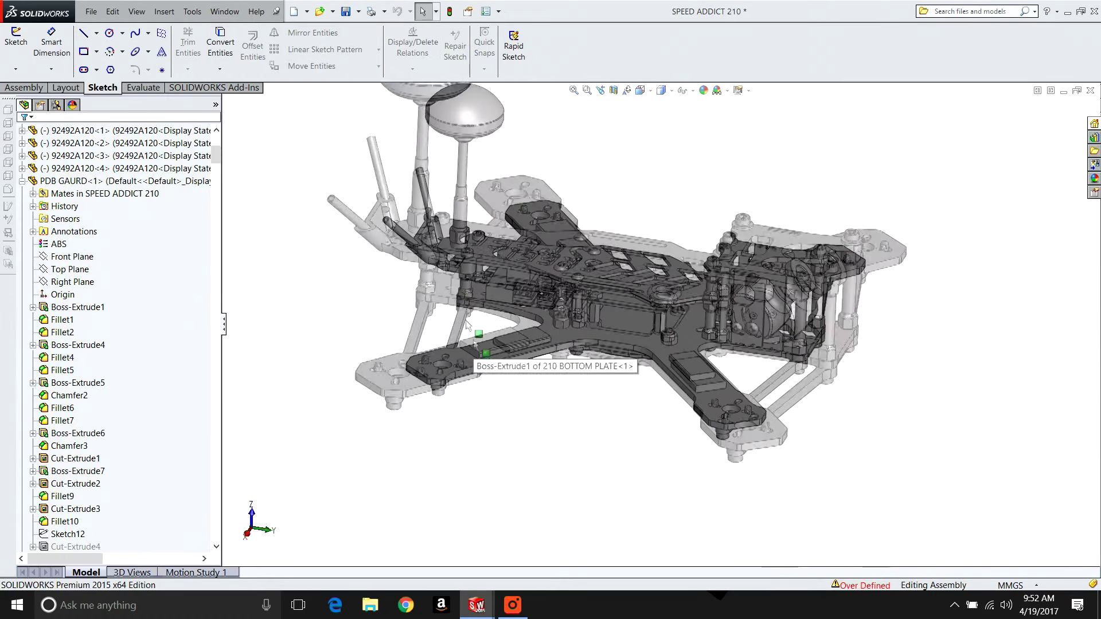
scroll(504, 207, down, 4)
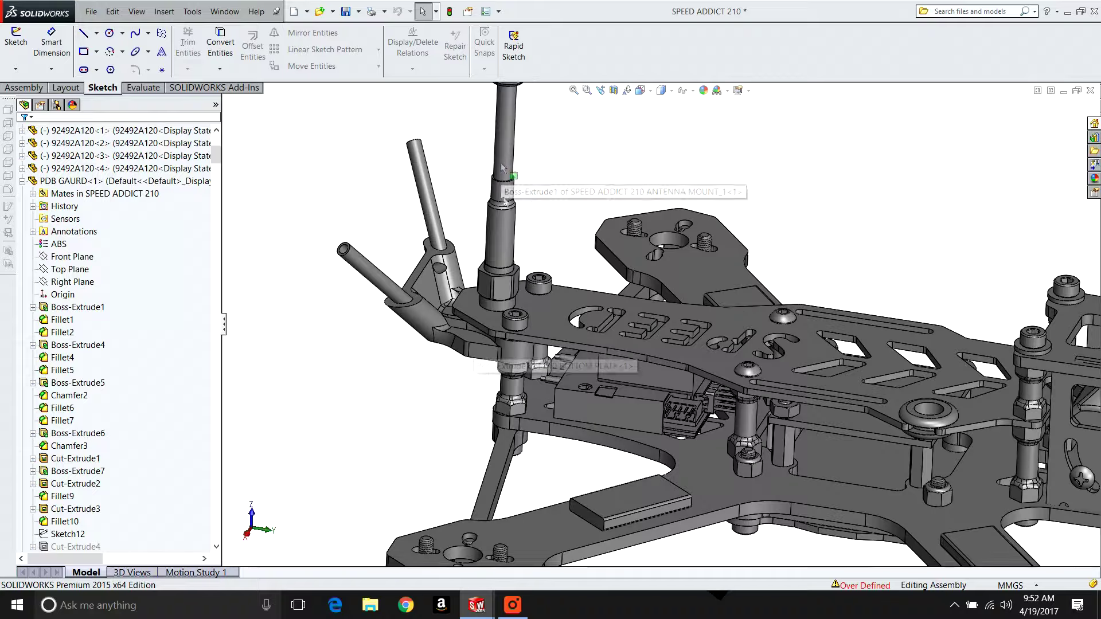
middle_click(534, 337)
drag(557, 312, 603, 371)
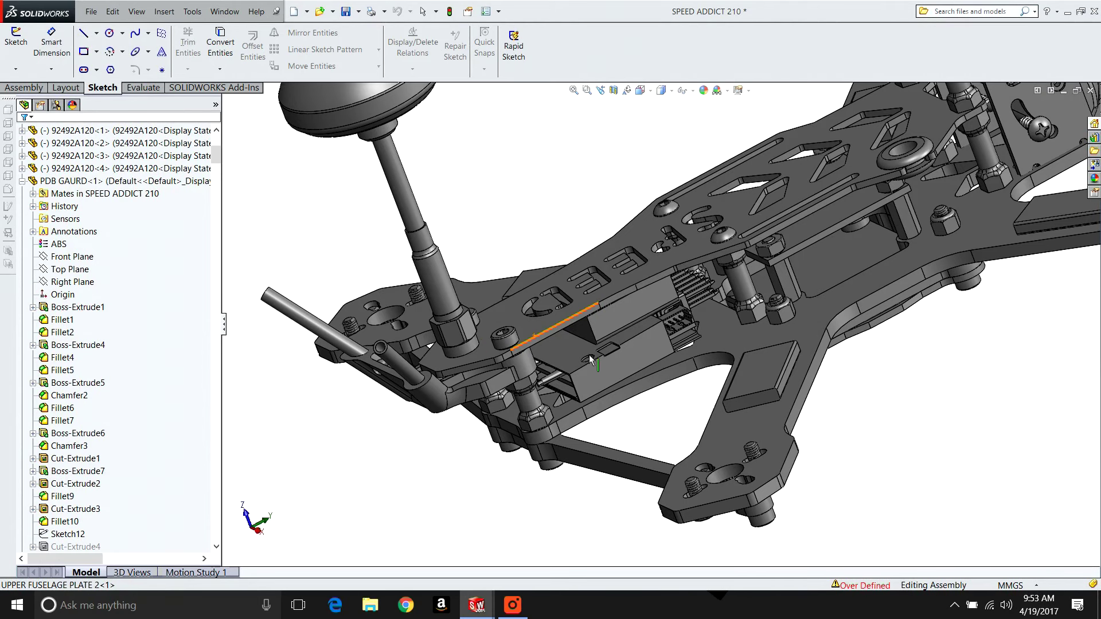
scroll(561, 452, up, 1)
scroll(569, 378, down, 1)
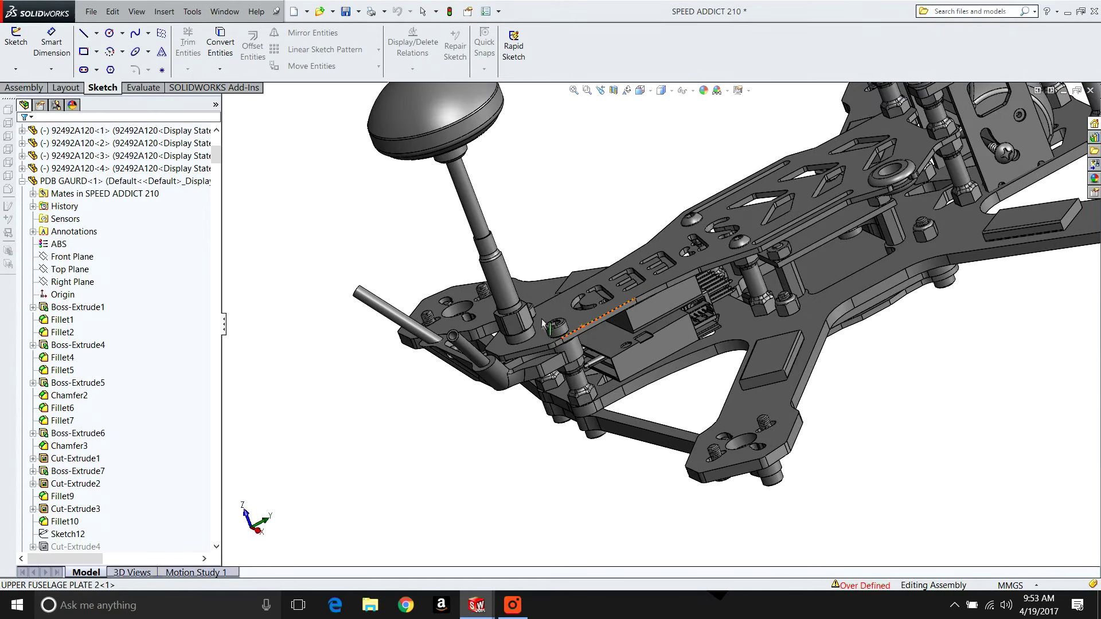
scroll(542, 304, down, 3)
Highlight the SPEED ADDICT 210's rear upper fuselage plate, clear the selection, and examine the upright antenna and its connector.
click(542, 293)
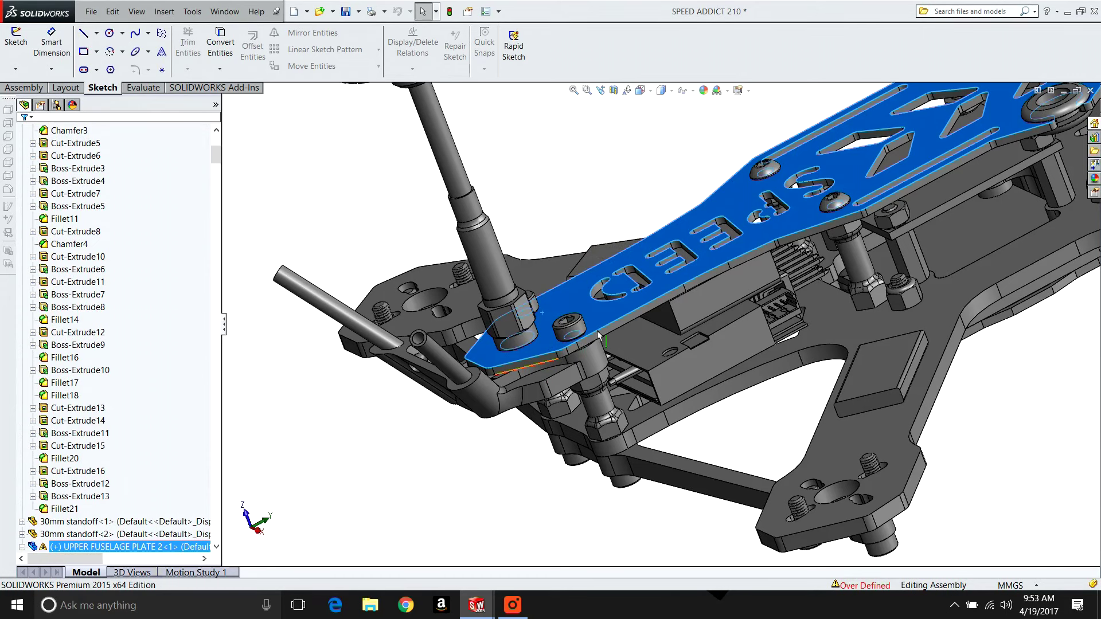
key(Escape)
click(476, 200)
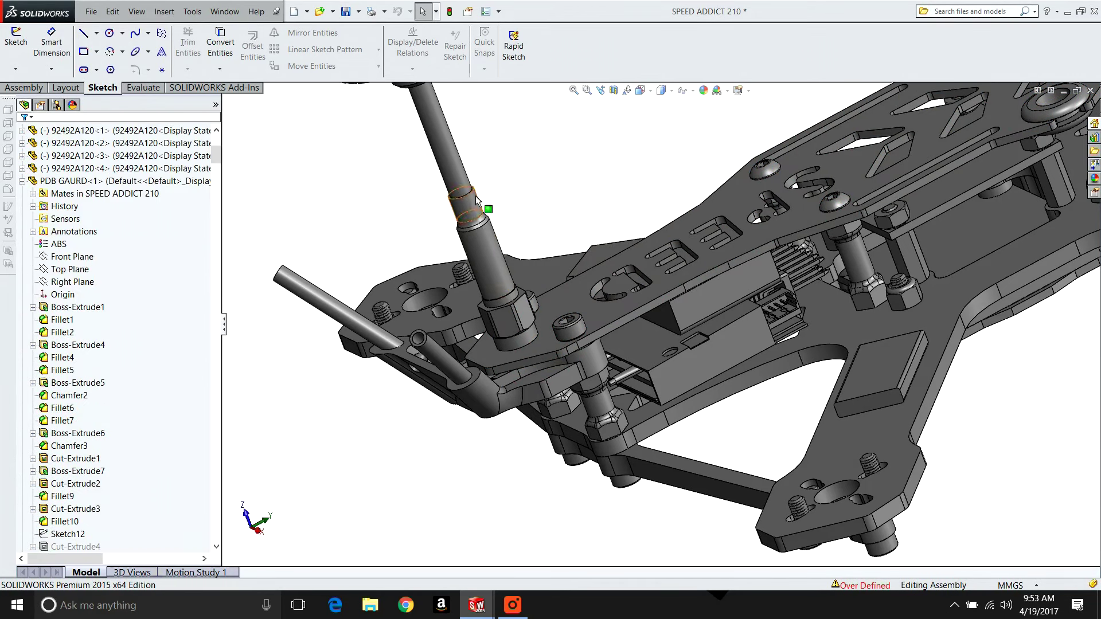
scroll(603, 343, up, 2)
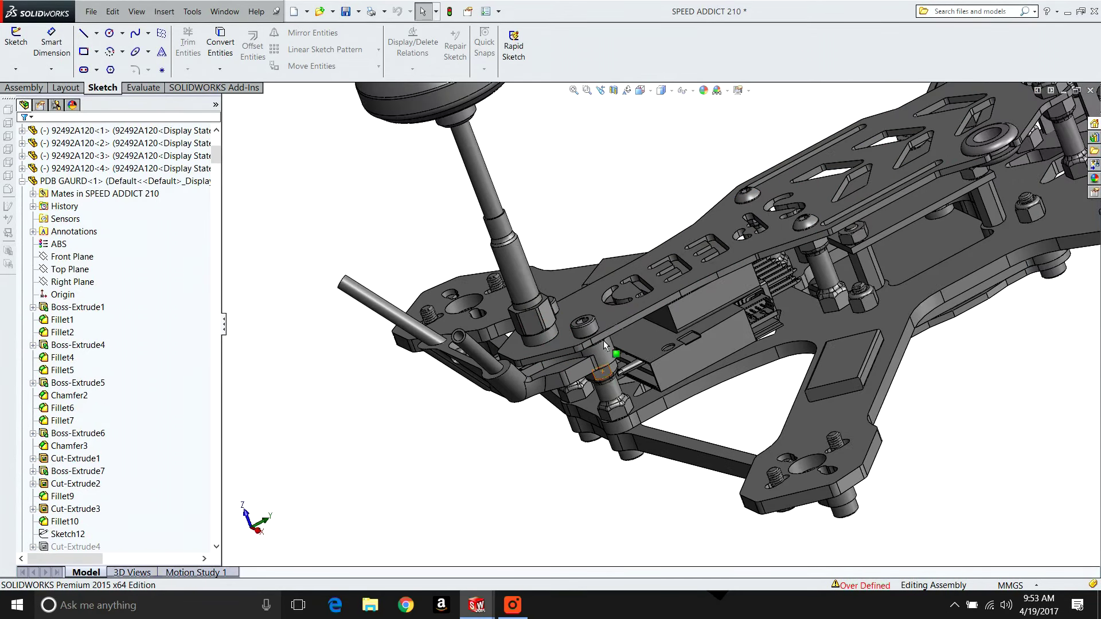
scroll(625, 301, down, 2)
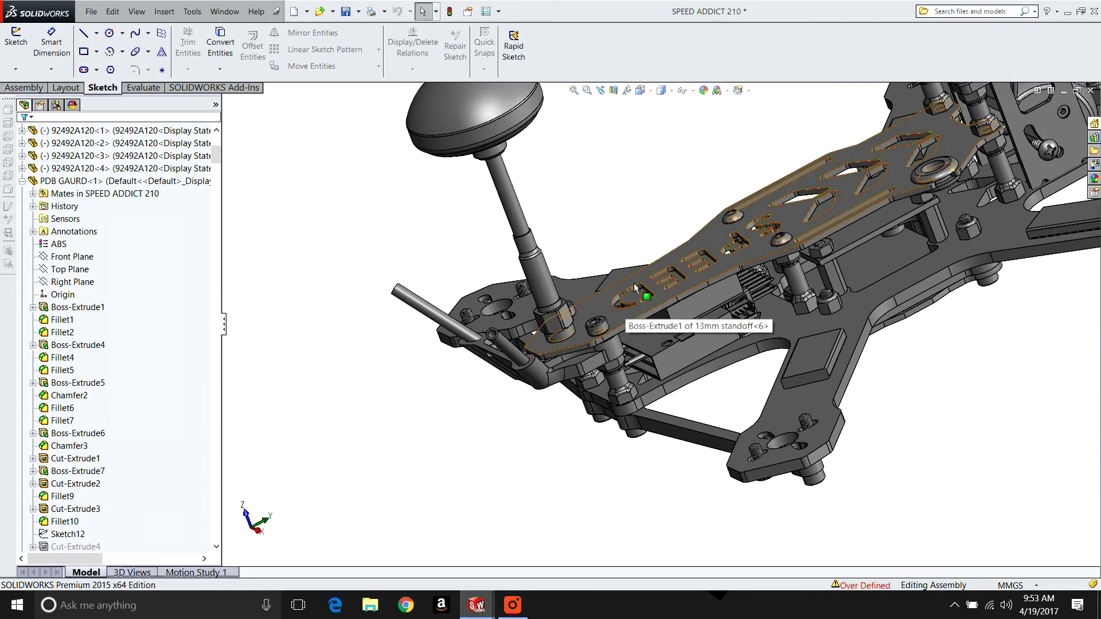
scroll(615, 239, up, 1)
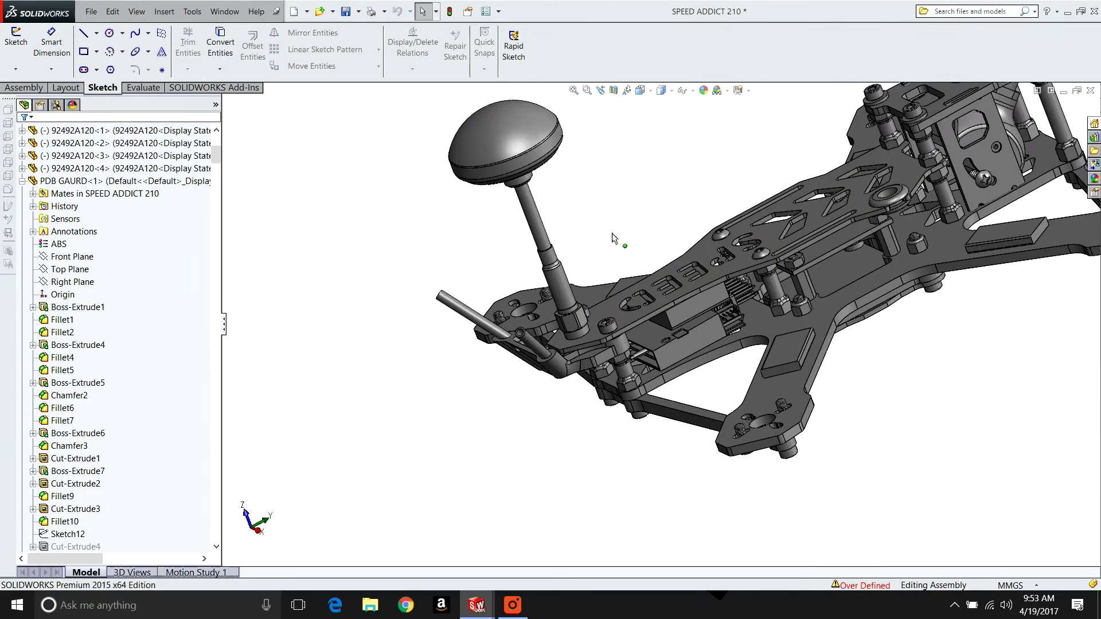
scroll(613, 230, up, 1)
scroll(592, 280, down, 1)
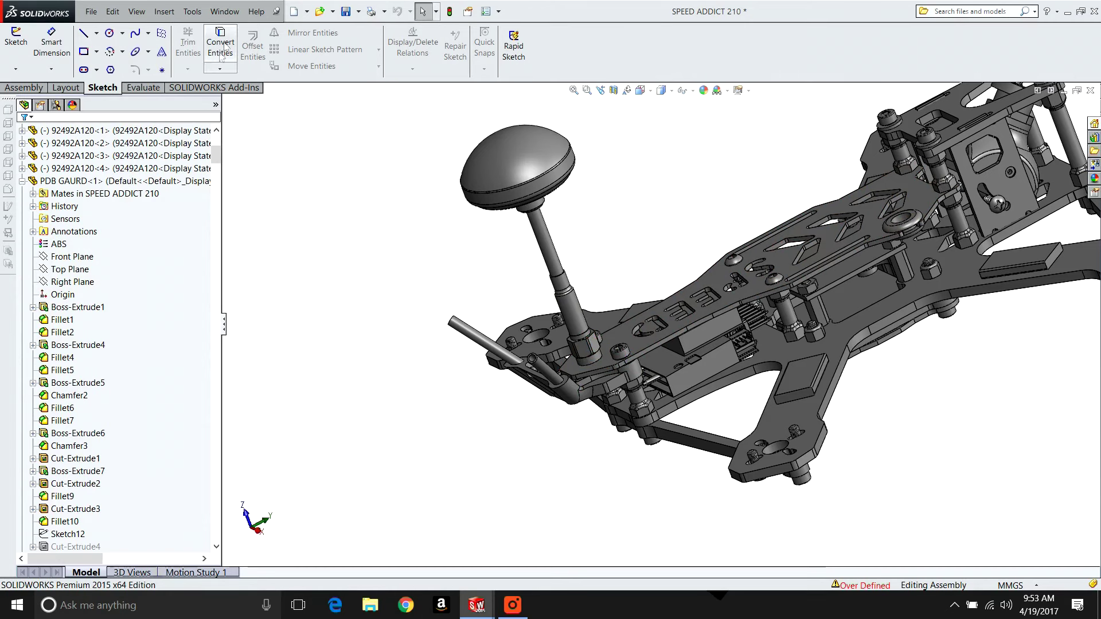
Return to the 210-R (V2) assembly and highlight the VTX mount and the bottom plate at the rear.
click(224, 12)
click(258, 154)
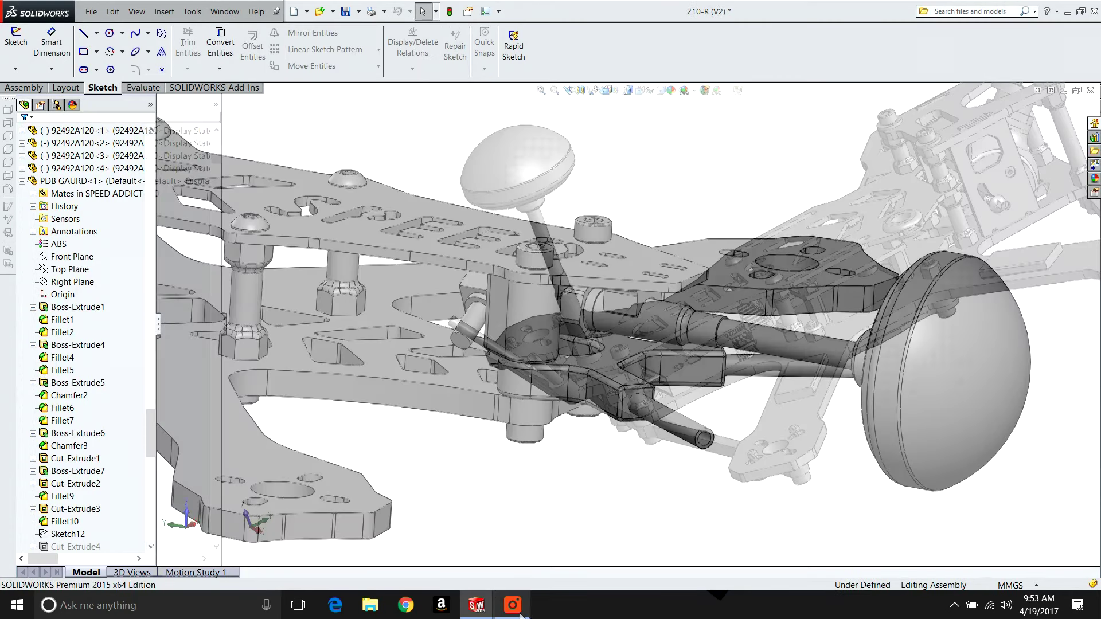
click(517, 613)
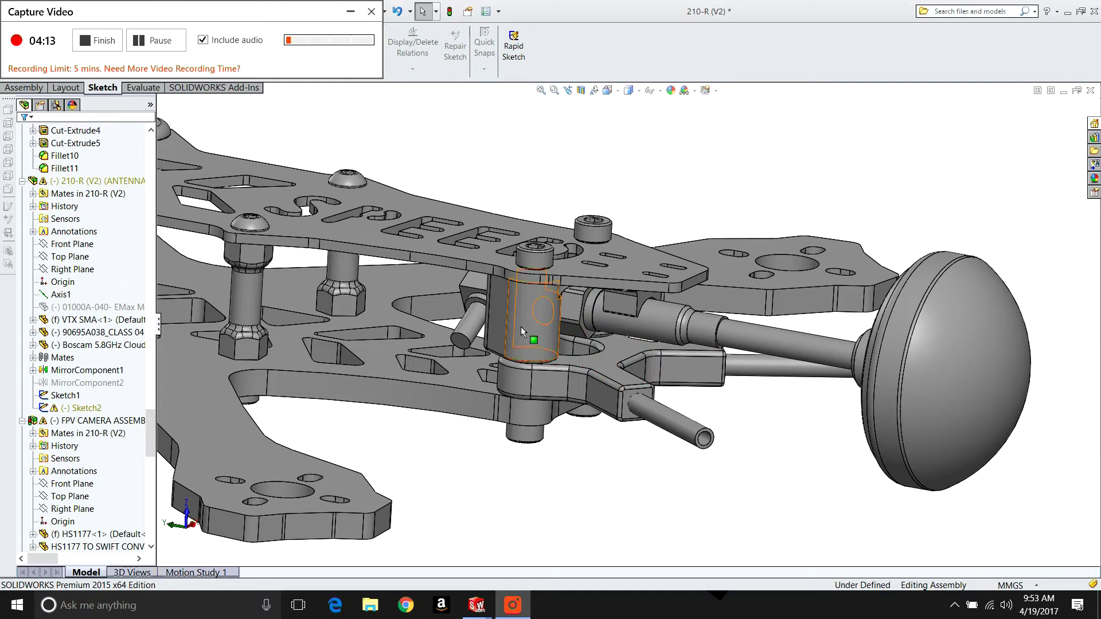
mouse_move(522, 332)
mouse_down()
mouse_move(636, 446)
mouse_move(599, 414)
mouse_up()
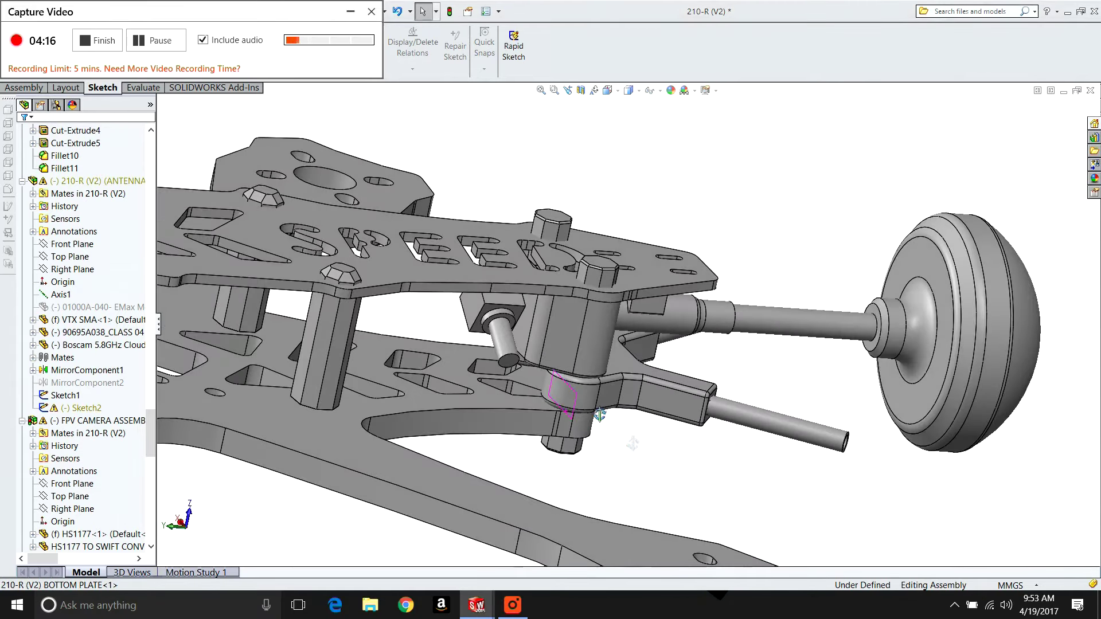
click(563, 319)
drag(563, 319, 636, 342)
click(662, 350)
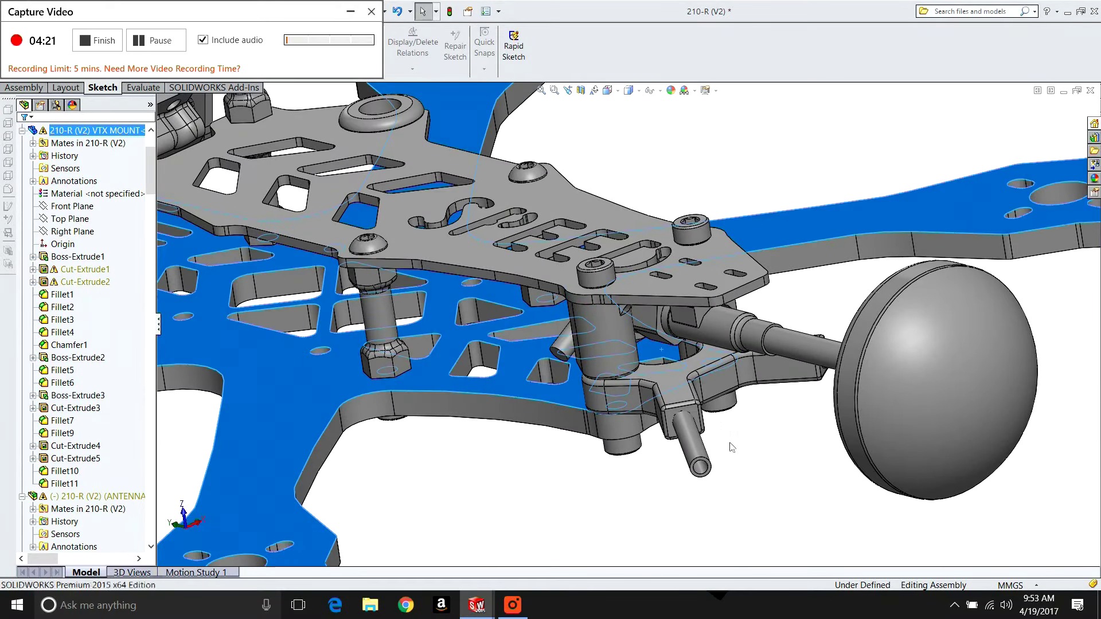
Clear the selection and examine the VTX mount, horizontal antenna and antenna tubes from both rear sides.
drag(743, 448, 757, 228)
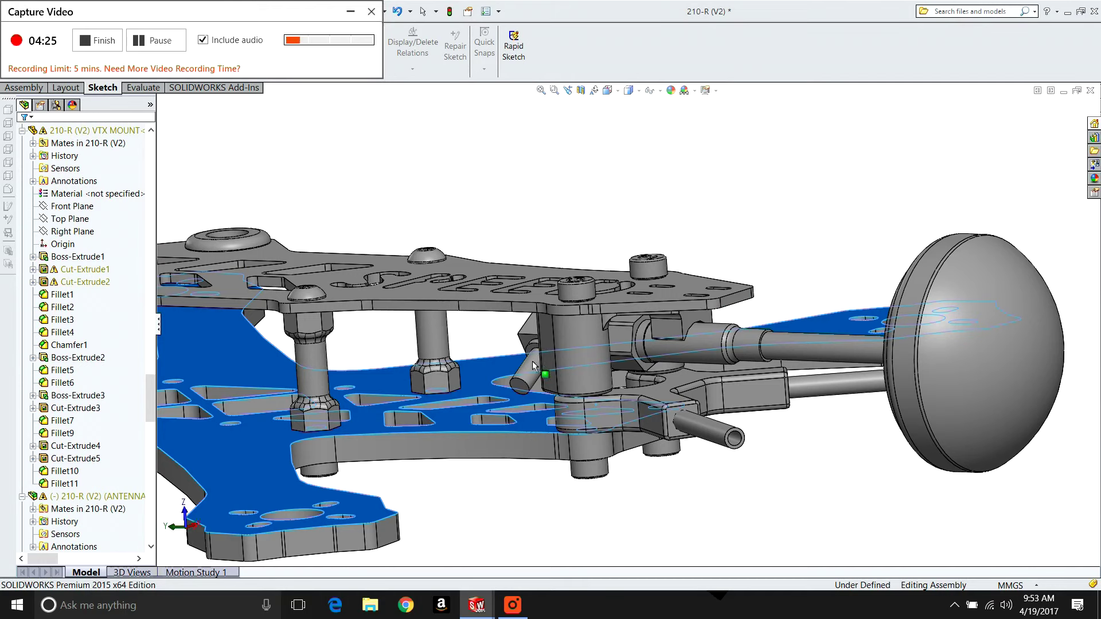
click(553, 536)
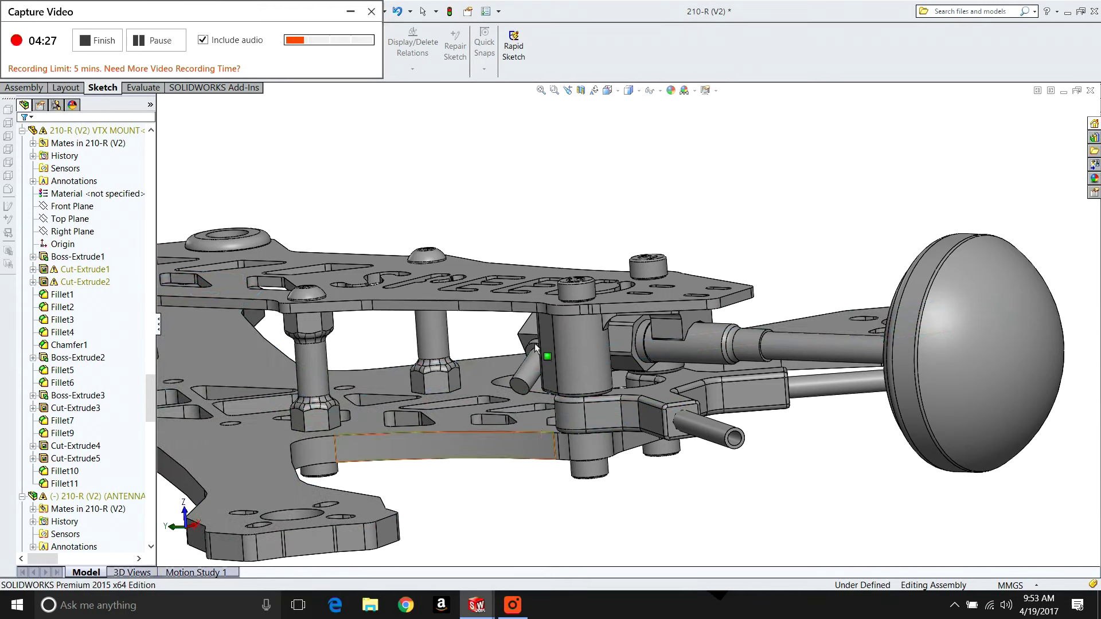
drag(567, 373, 474, 351)
key(Escape)
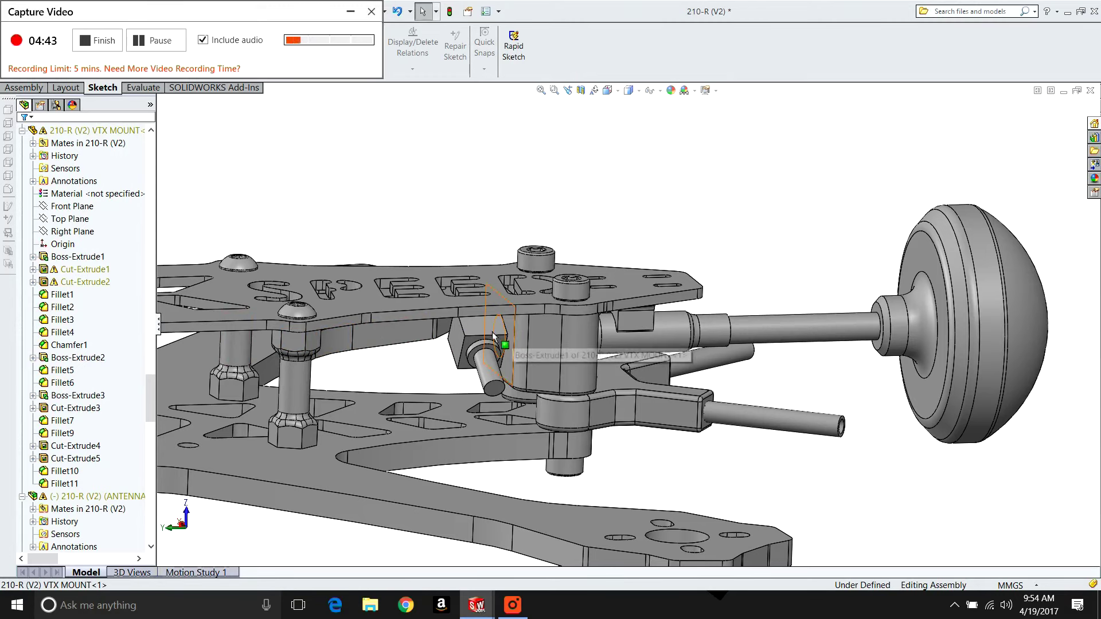
middle_click(648, 371)
drag(648, 372, 456, 369)
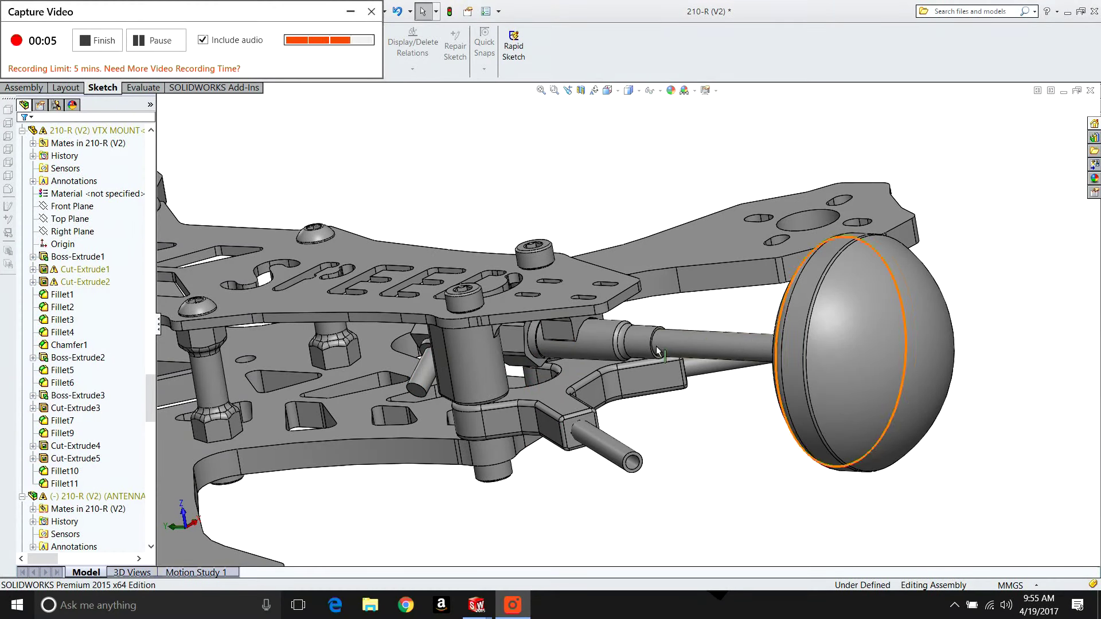
drag(609, 413, 561, 394)
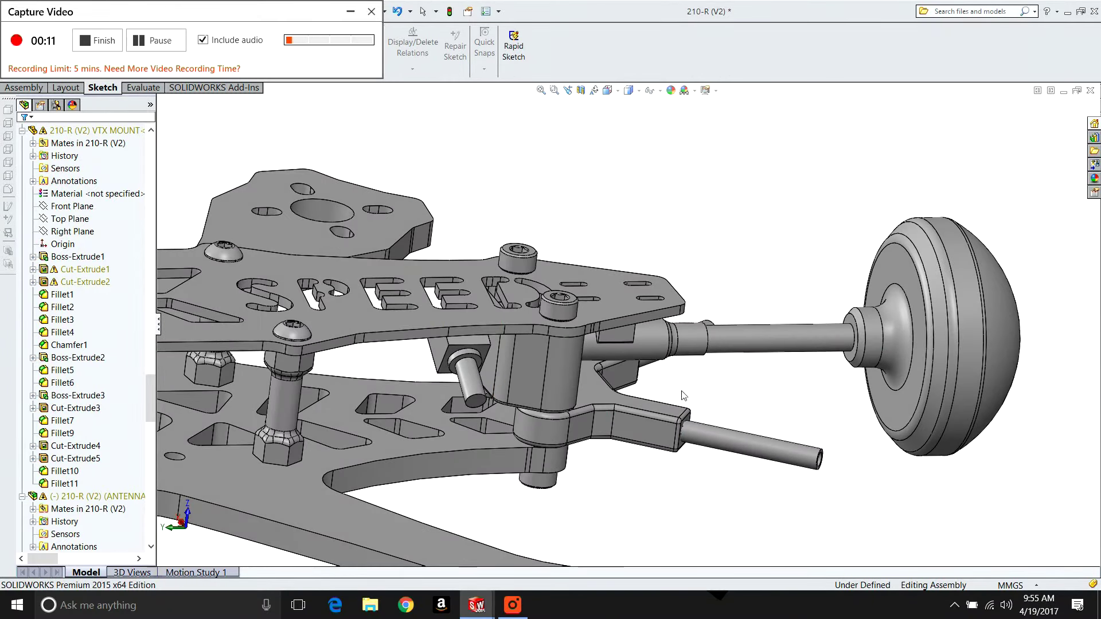
drag(683, 393, 603, 373)
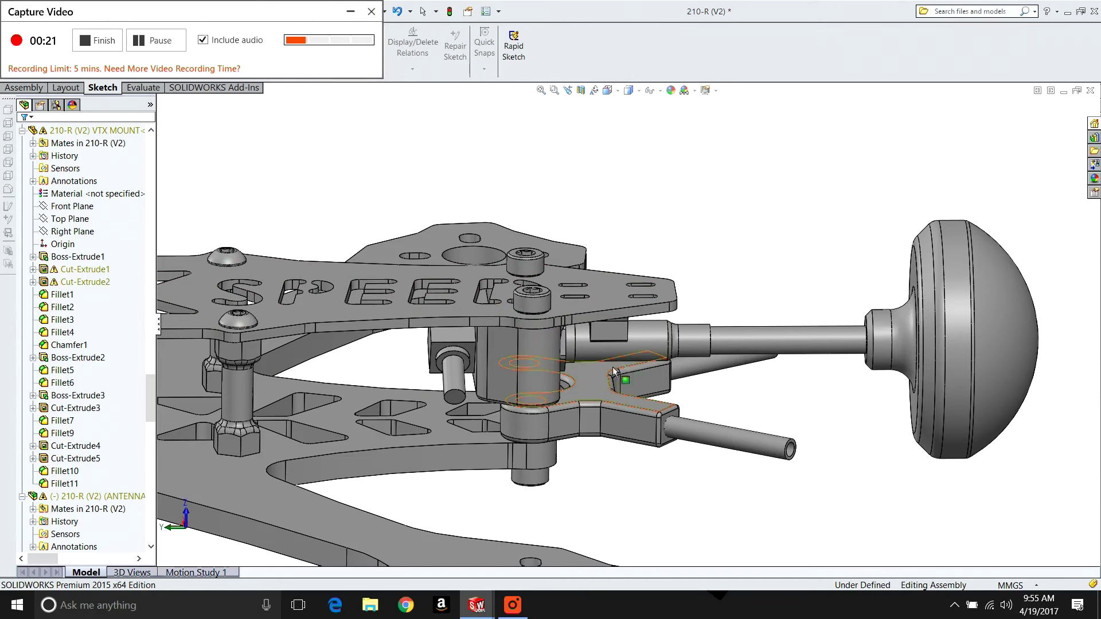
Inspect the antenna connector under the upper plate from above and below, and highlight the entire VTX mount.
scroll(655, 347, down, 2)
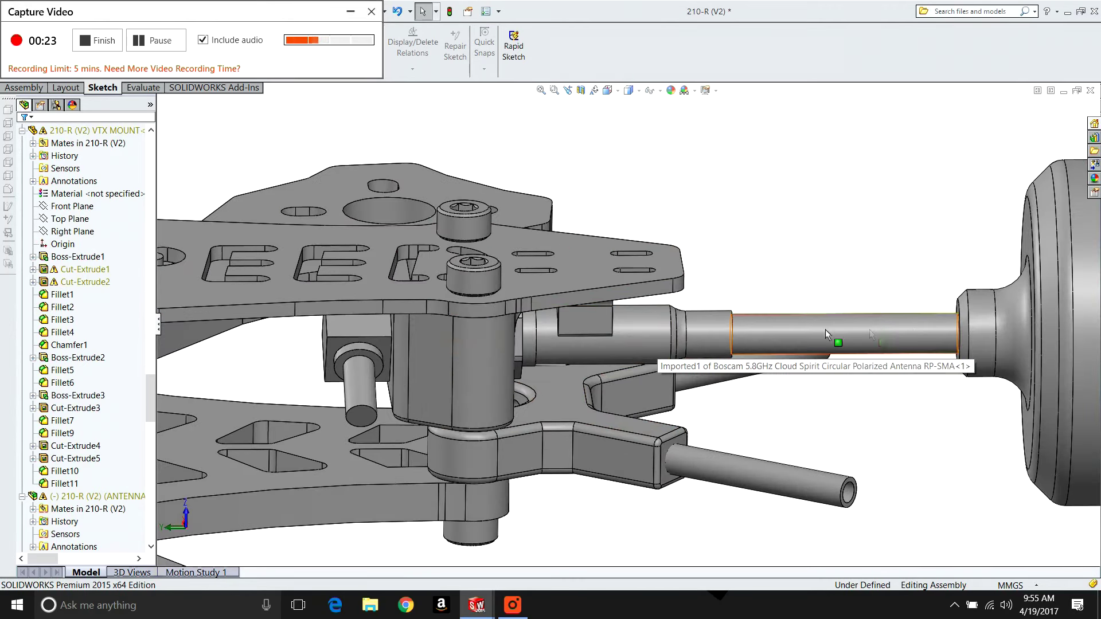
middle_click(617, 323)
drag(614, 326, 602, 371)
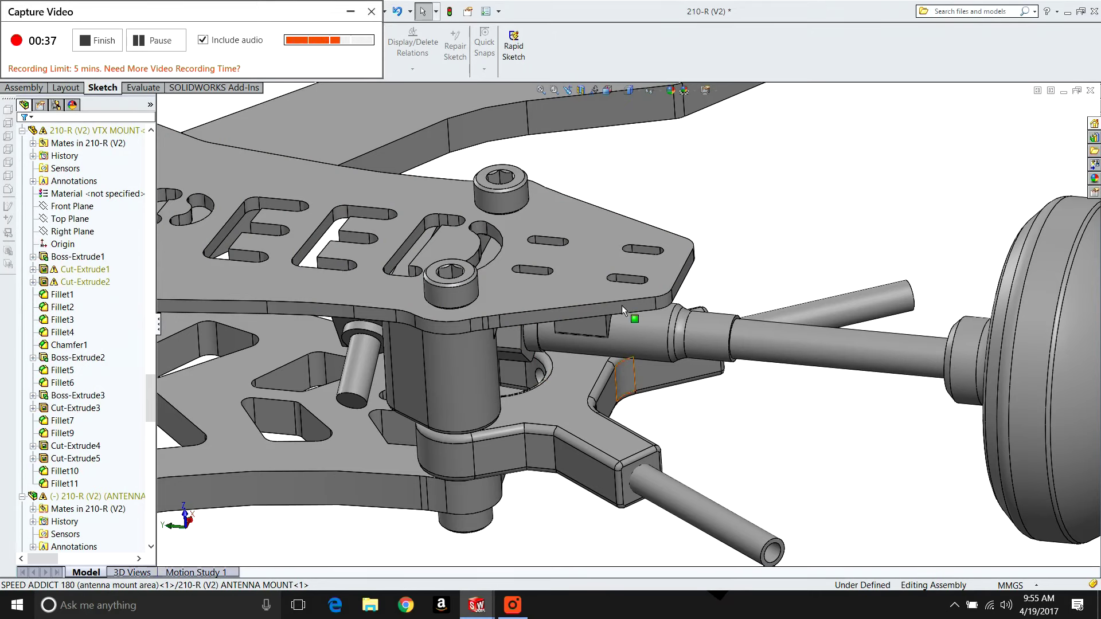
drag(622, 305, 607, 346)
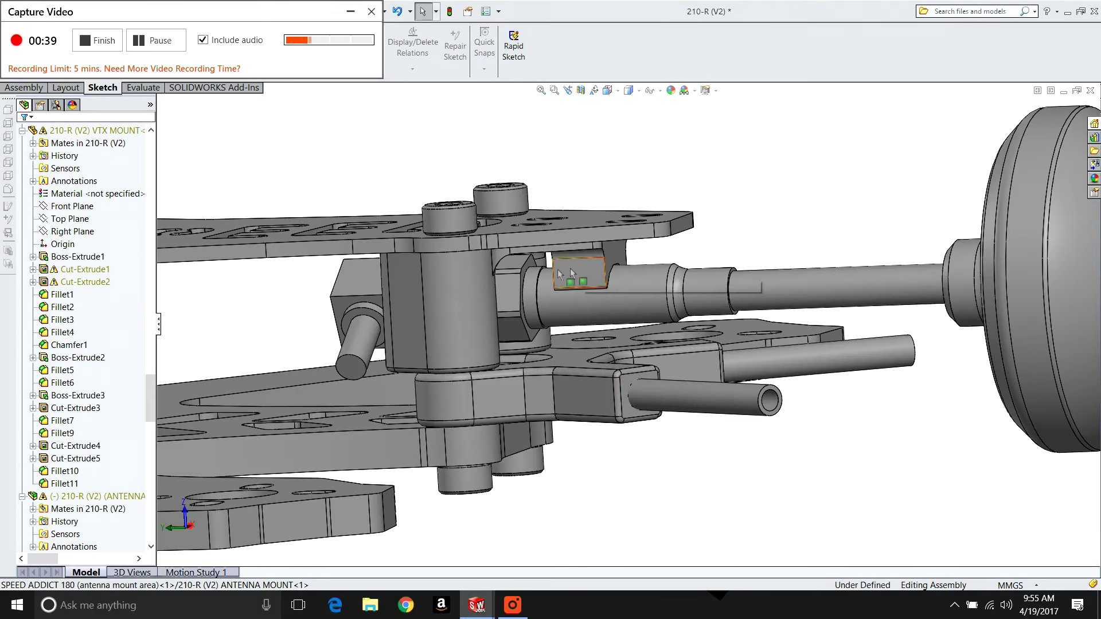
drag(541, 287, 539, 247)
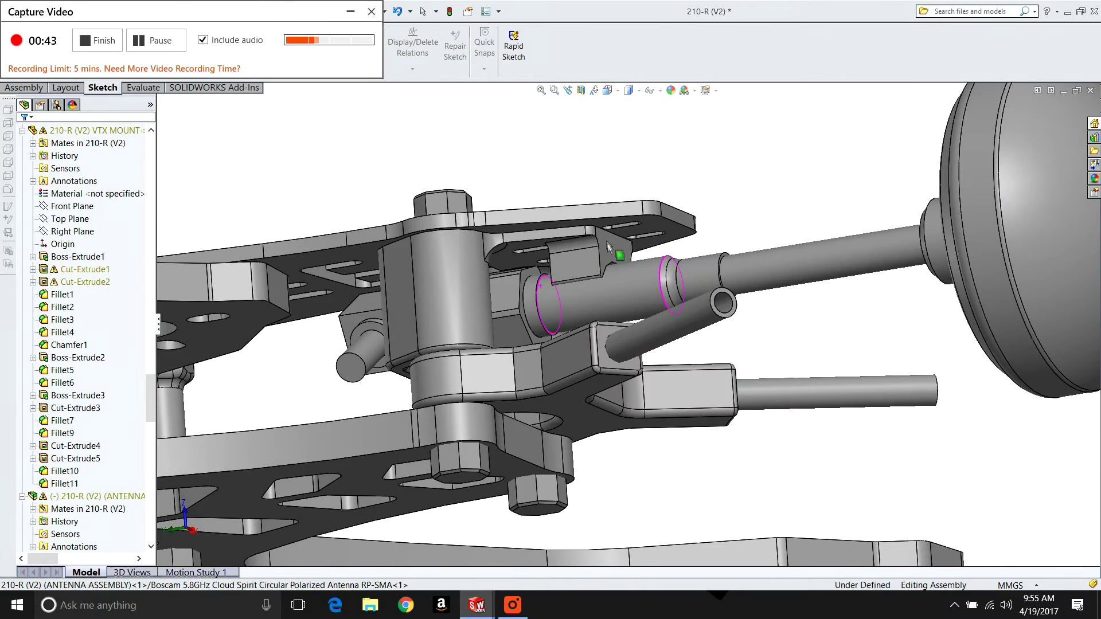
click(459, 280)
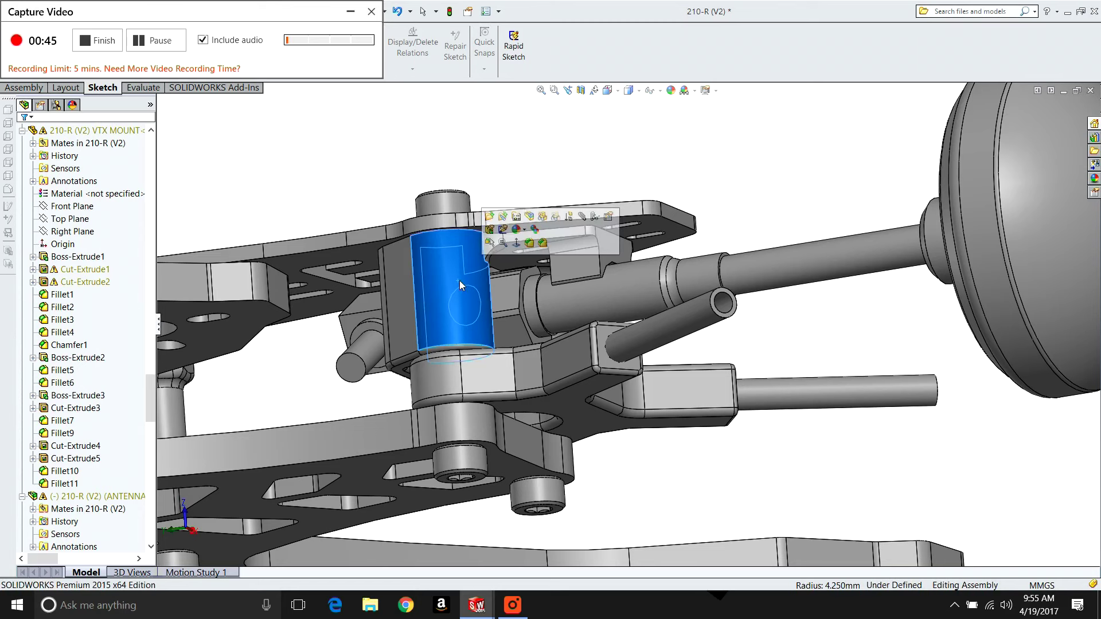
click(92, 130)
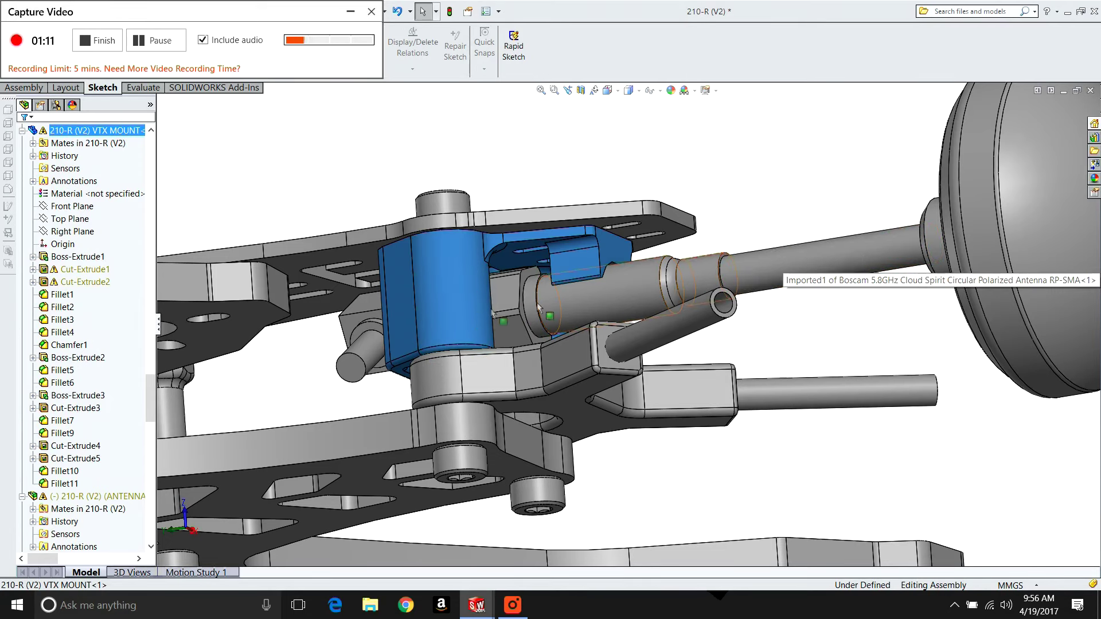
Clear the VTX mount selection and view the whole 210-R (V2) frame from above its rear side.
click(780, 478)
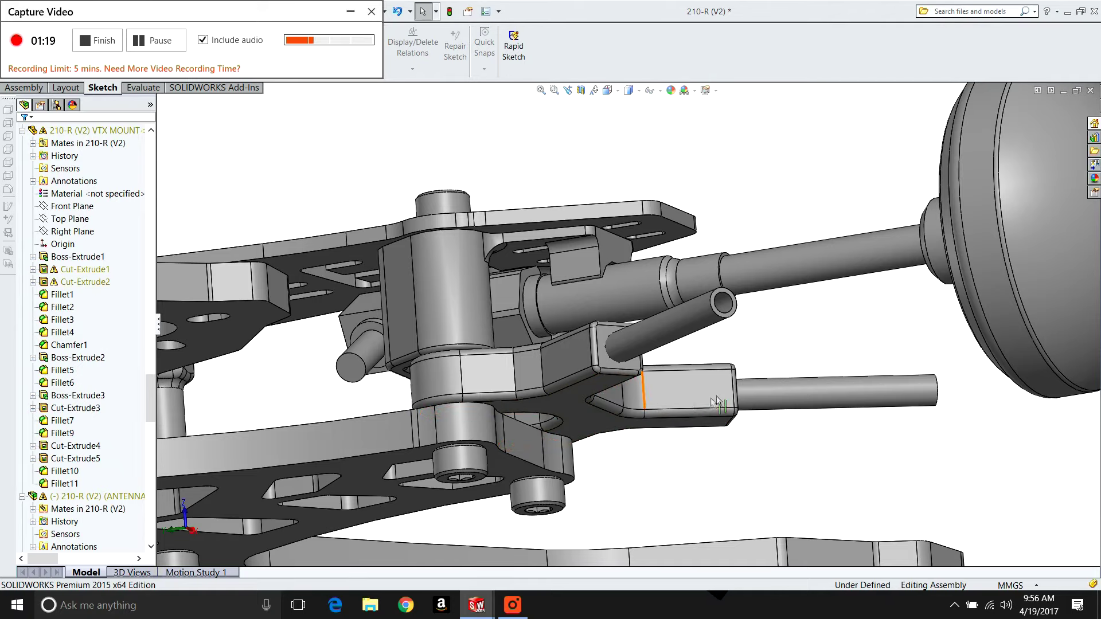
middle_click(633, 381)
drag(633, 380, 690, 476)
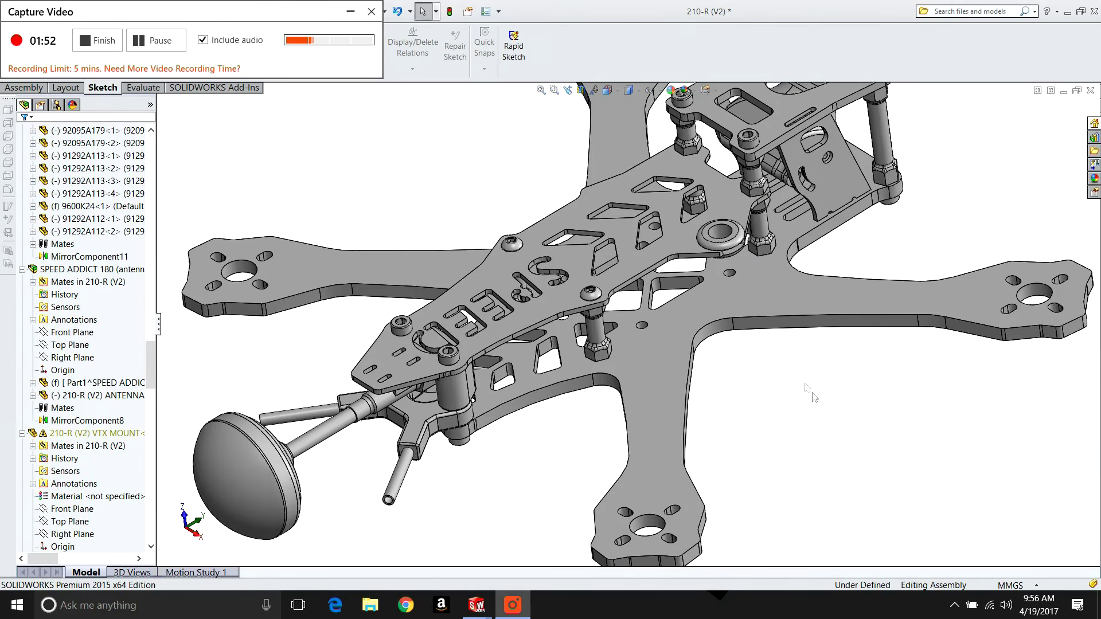
Open the 210-R (V2) bottom plate from the assembly as its own part and view its large face square-on.
click(770, 299)
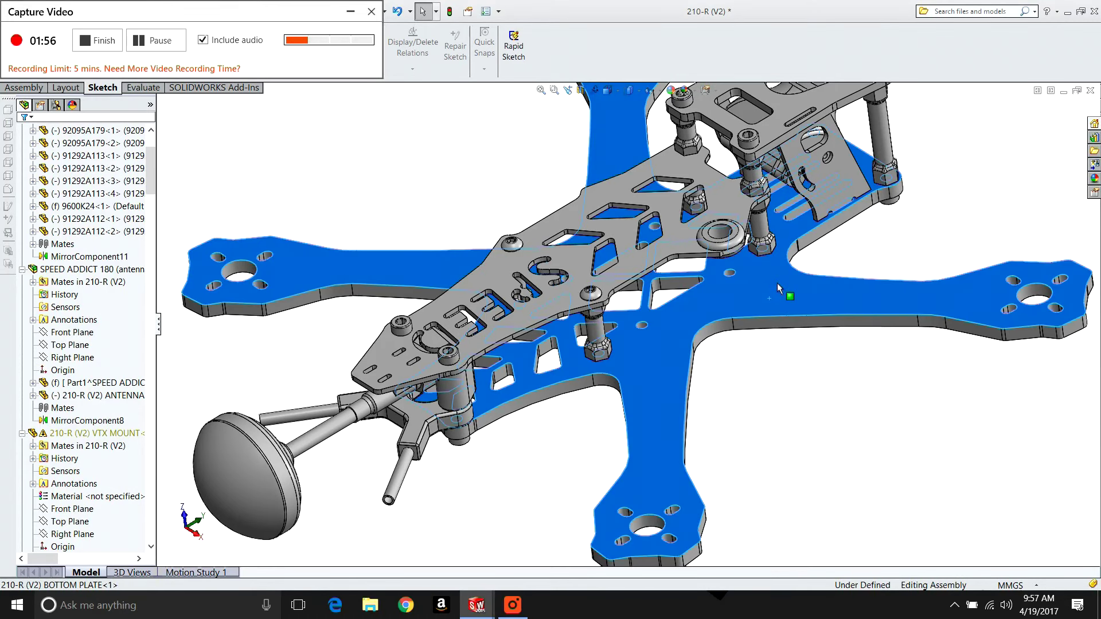
right_click(770, 302)
click(777, 141)
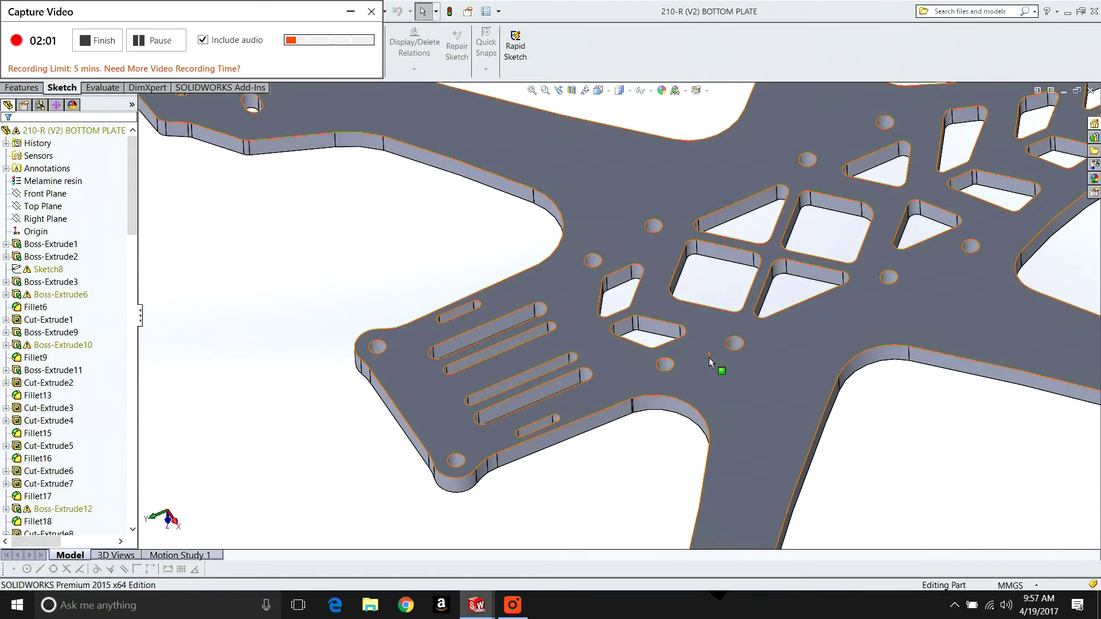
scroll(713, 357, up, 3)
click(692, 359)
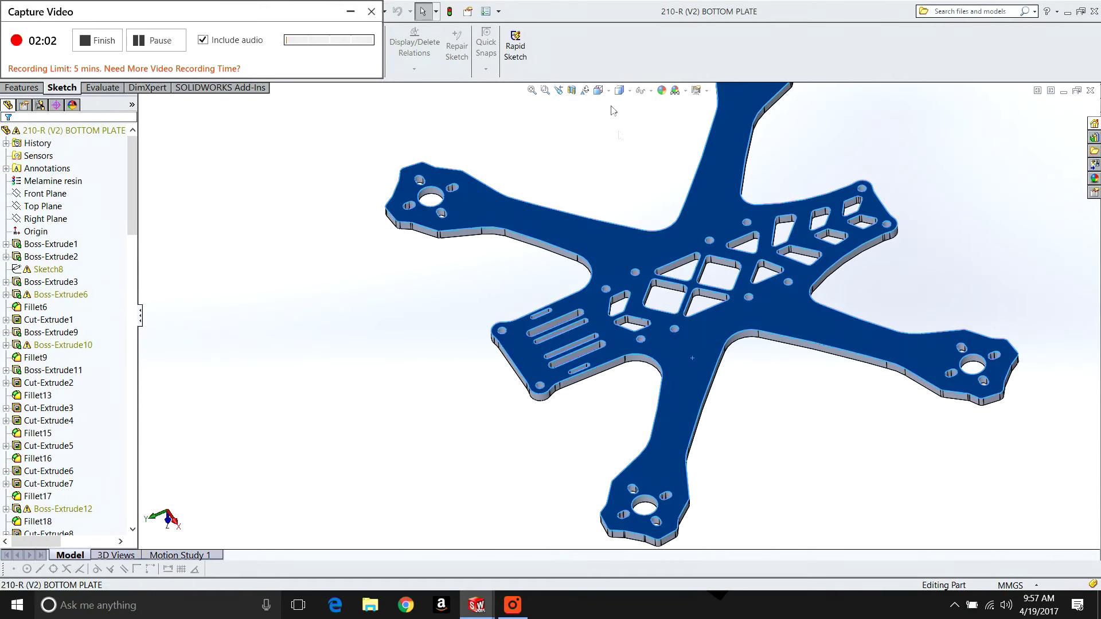
click(675, 161)
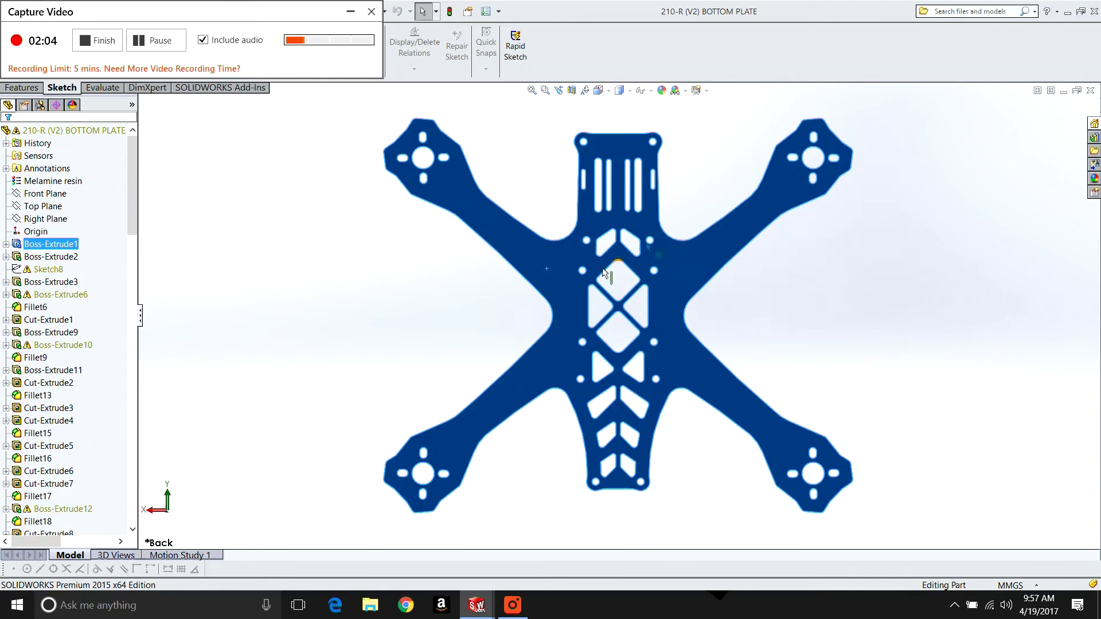
Hide the recorder window, switch to the SPEED ADDICT 210 assembly, and open its bottom plate as its own part.
click(350, 11)
click(225, 12)
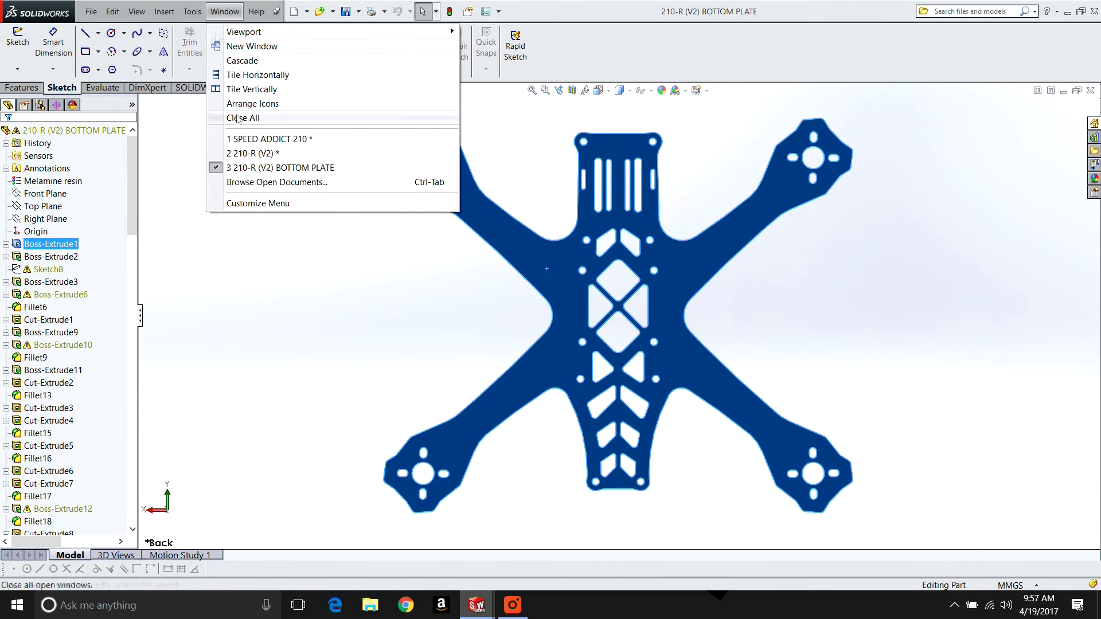
click(252, 140)
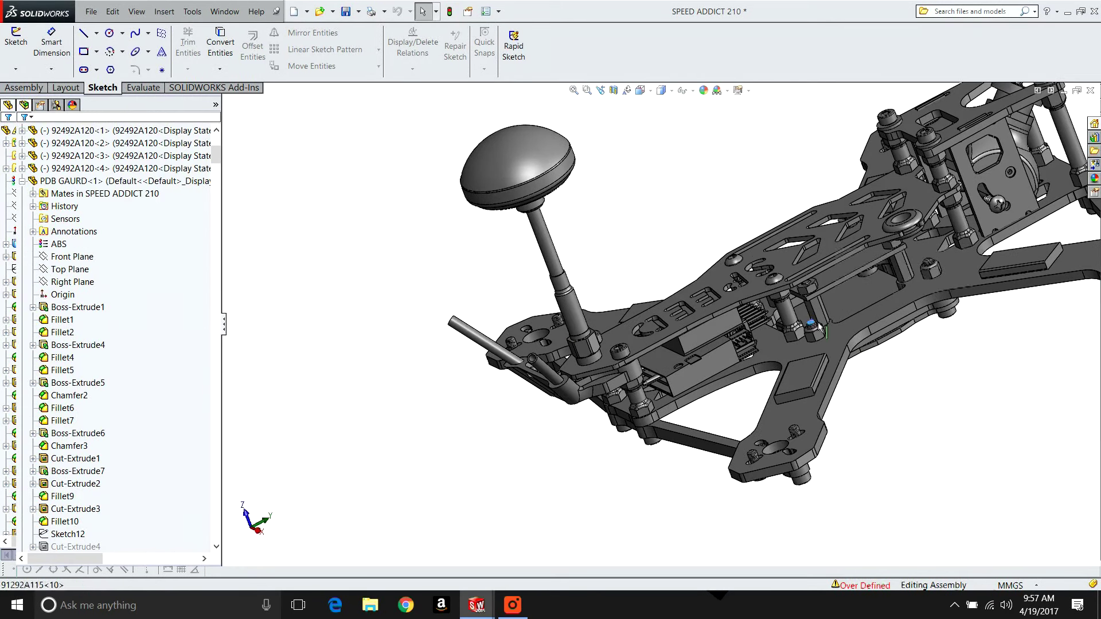
click(831, 339)
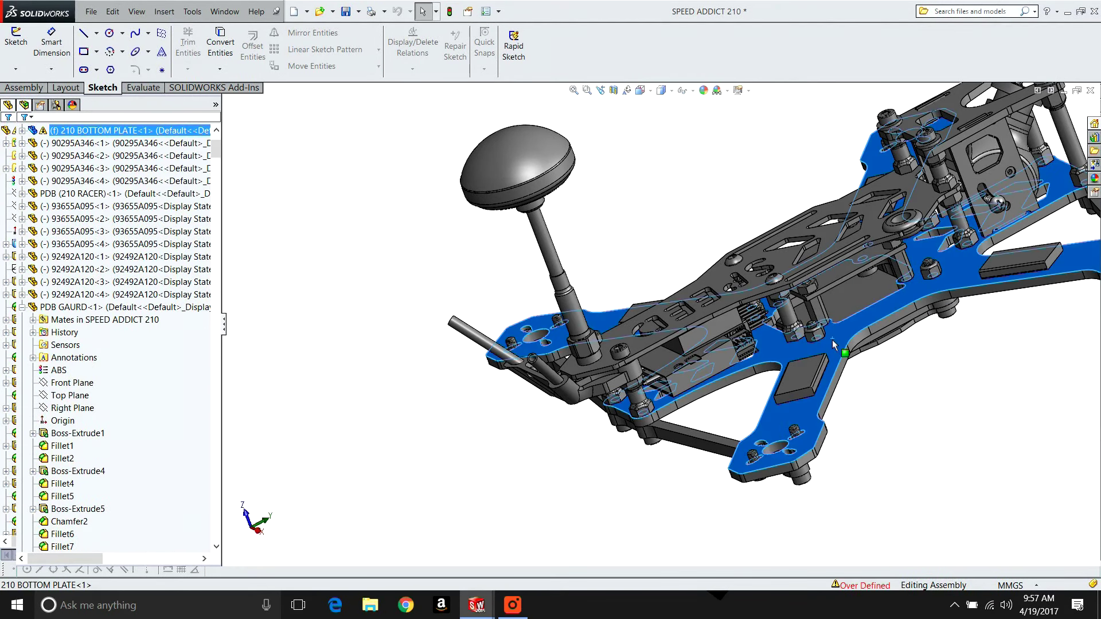
right_click(832, 339)
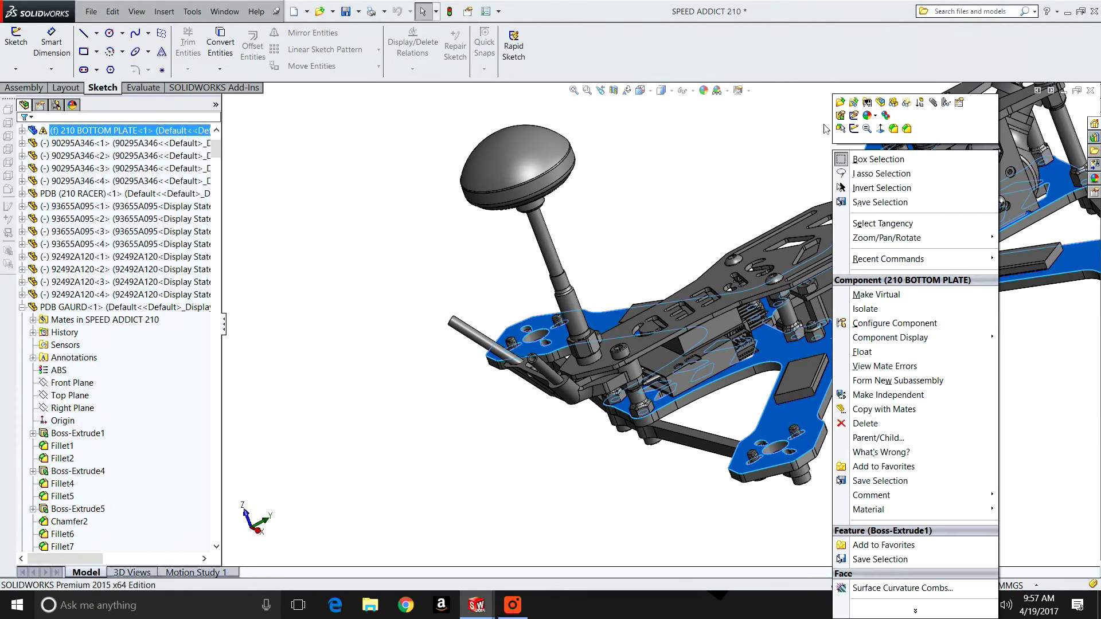
click(841, 103)
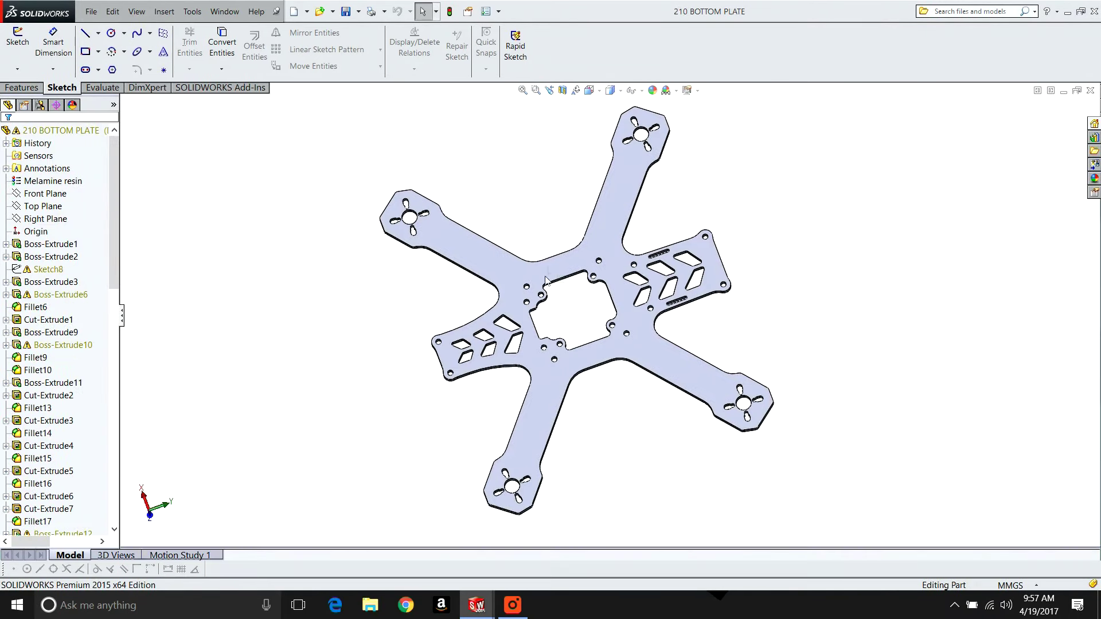
Orient the view normal to the 210 BOTTOM PLATE's large face and clear the selection.
click(559, 261)
click(610, 90)
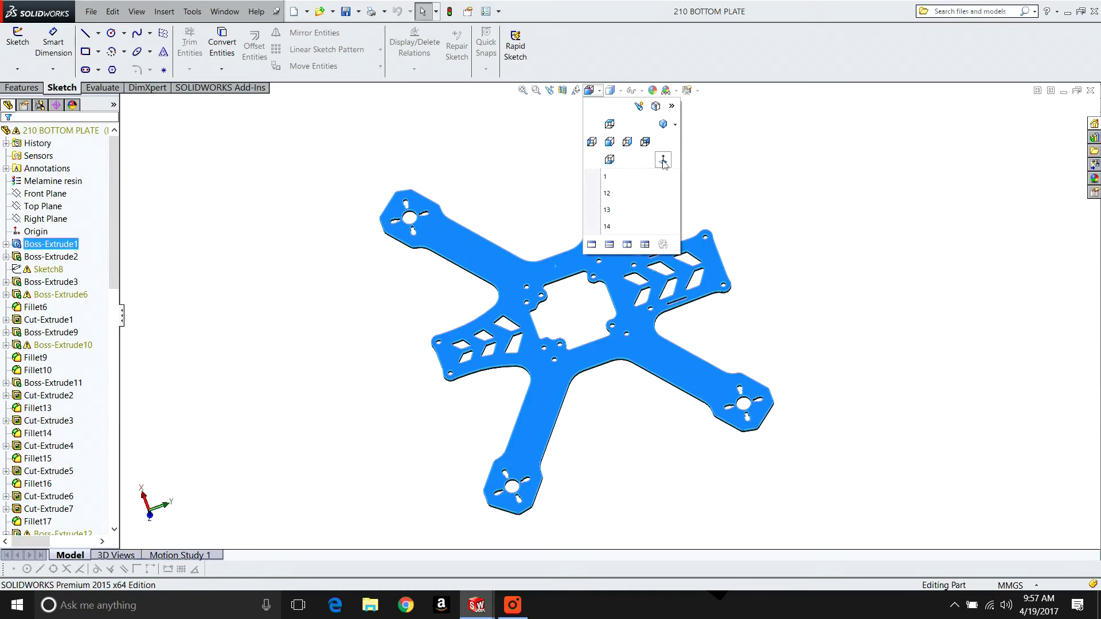
click(664, 168)
click(853, 278)
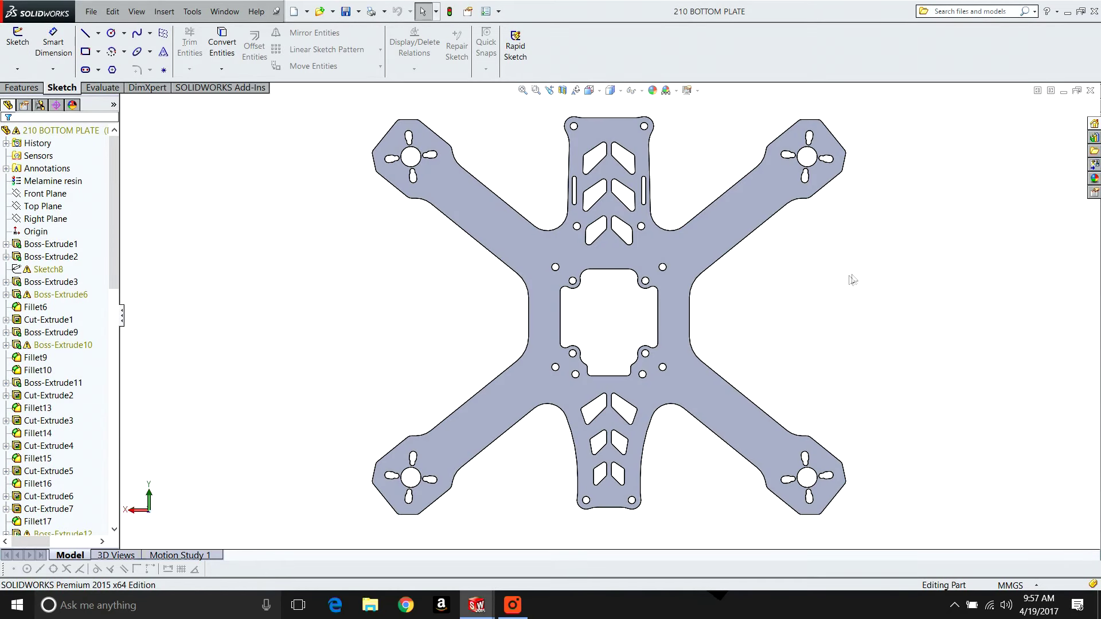
Return to the 210-R (V2) BOTTOM PLATE part, examine its central cutouts and arms, and clear the face selection.
click(224, 11)
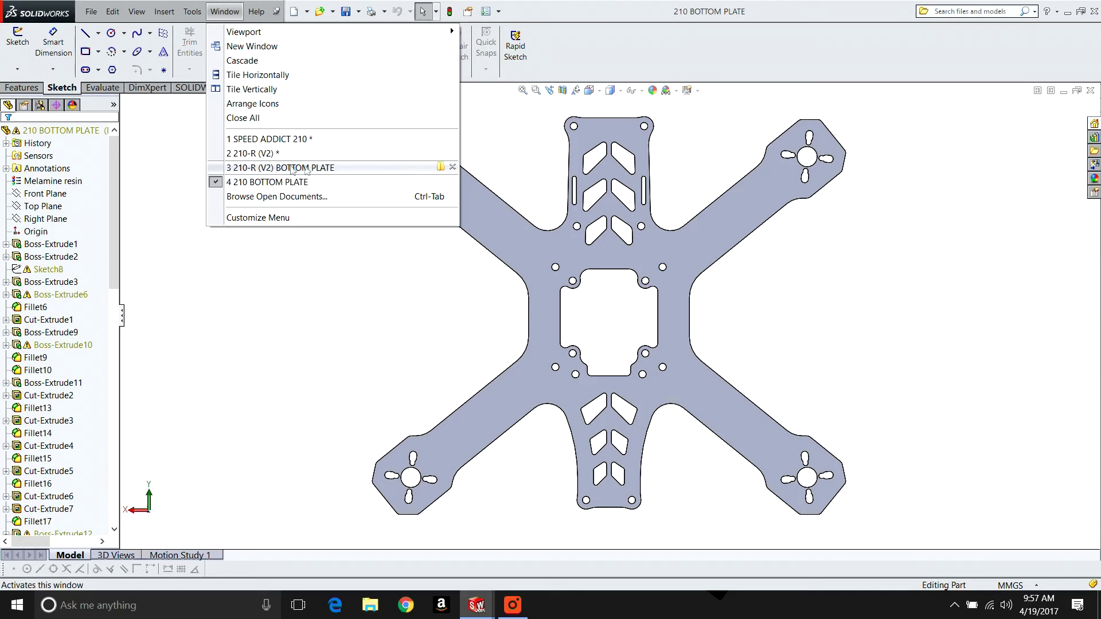
click(387, 330)
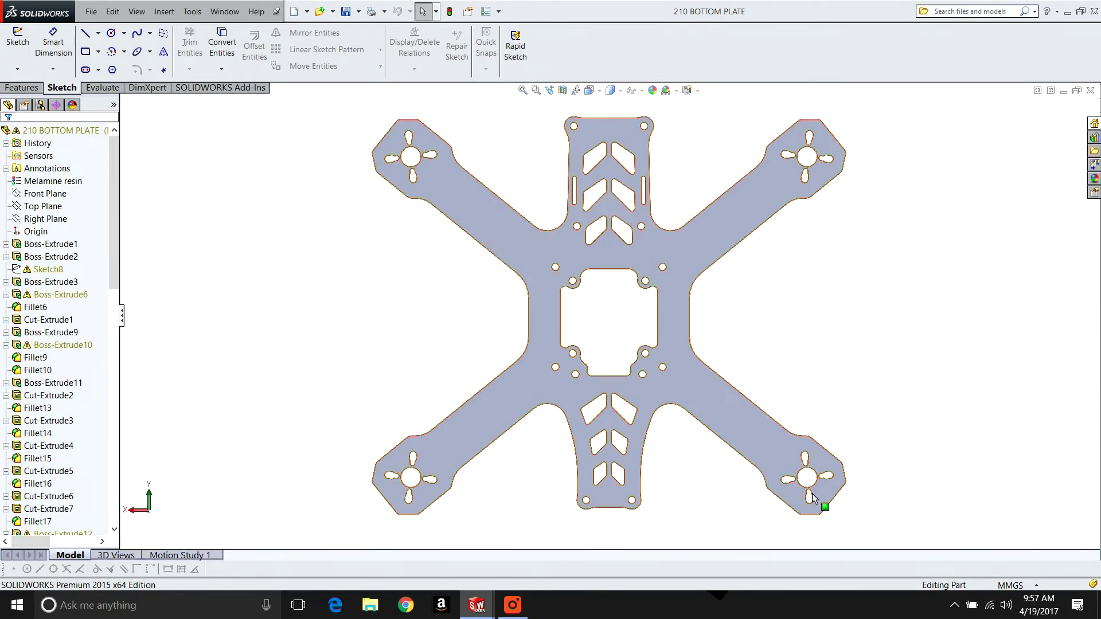
click(223, 13)
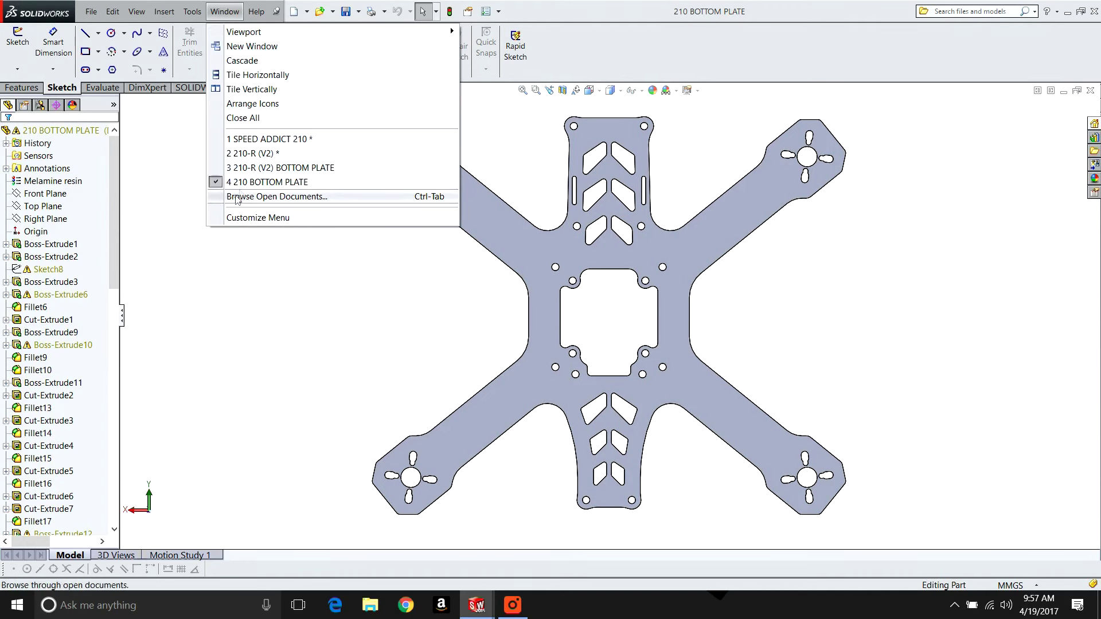
click(281, 168)
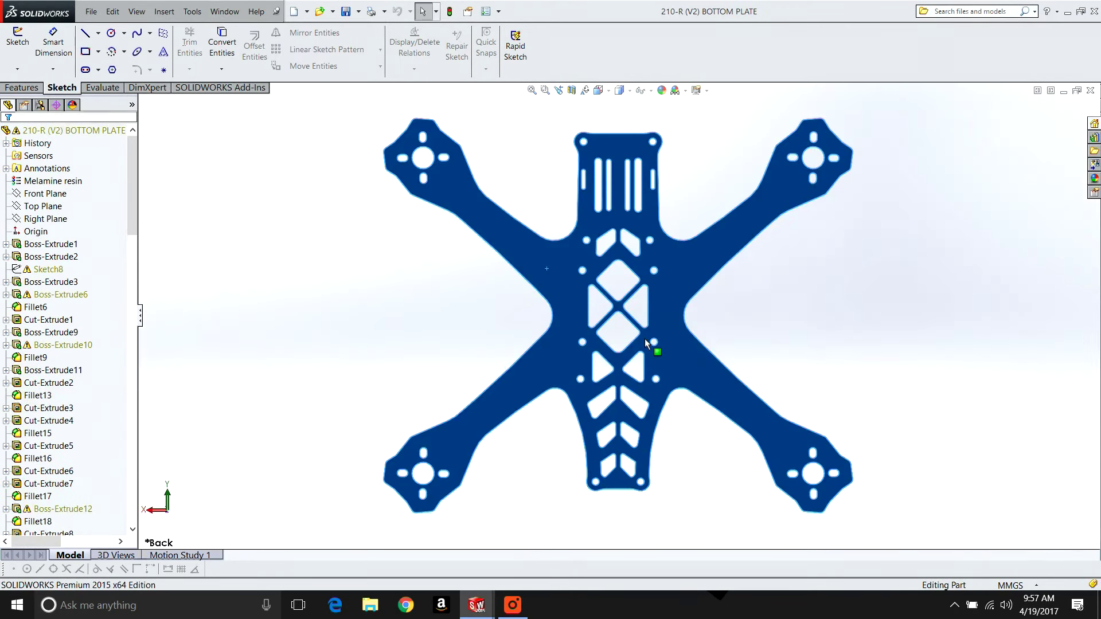
click(960, 369)
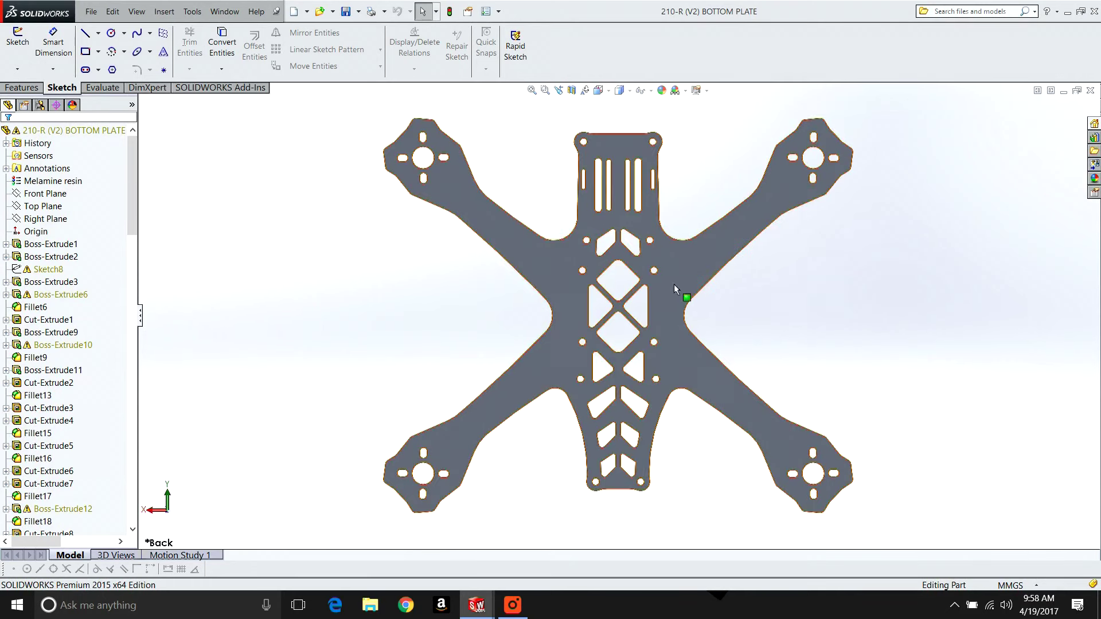
Compare the 210 BOTTOM PLATE with the 210-R (V2) BOTTOM PLATE by switching between them, checking the recorder's elapsed time in between.
click(224, 11)
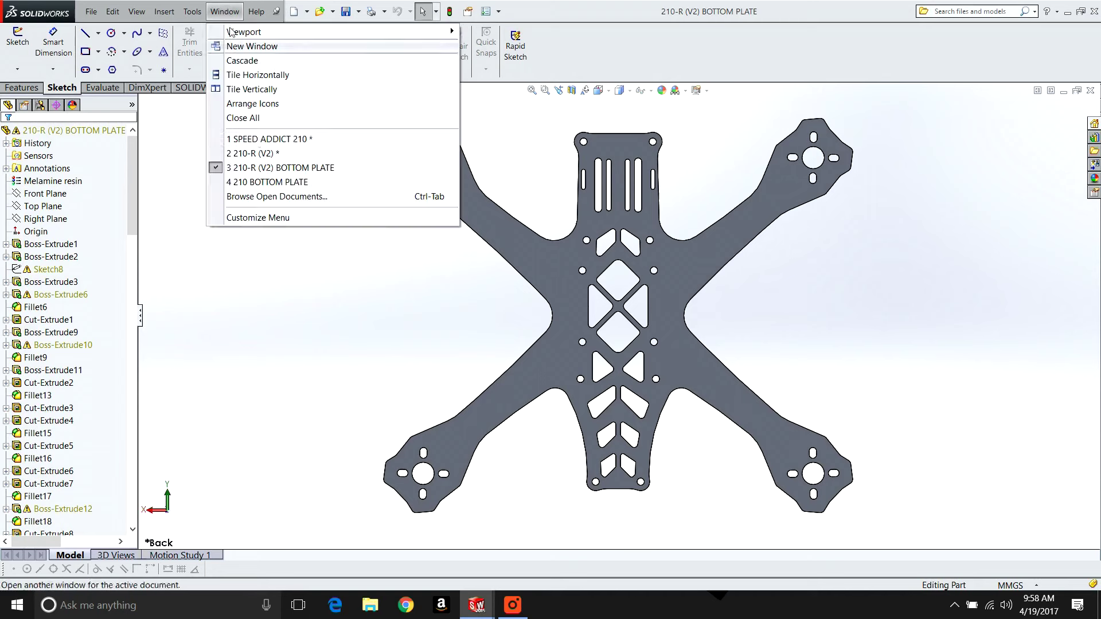
click(267, 183)
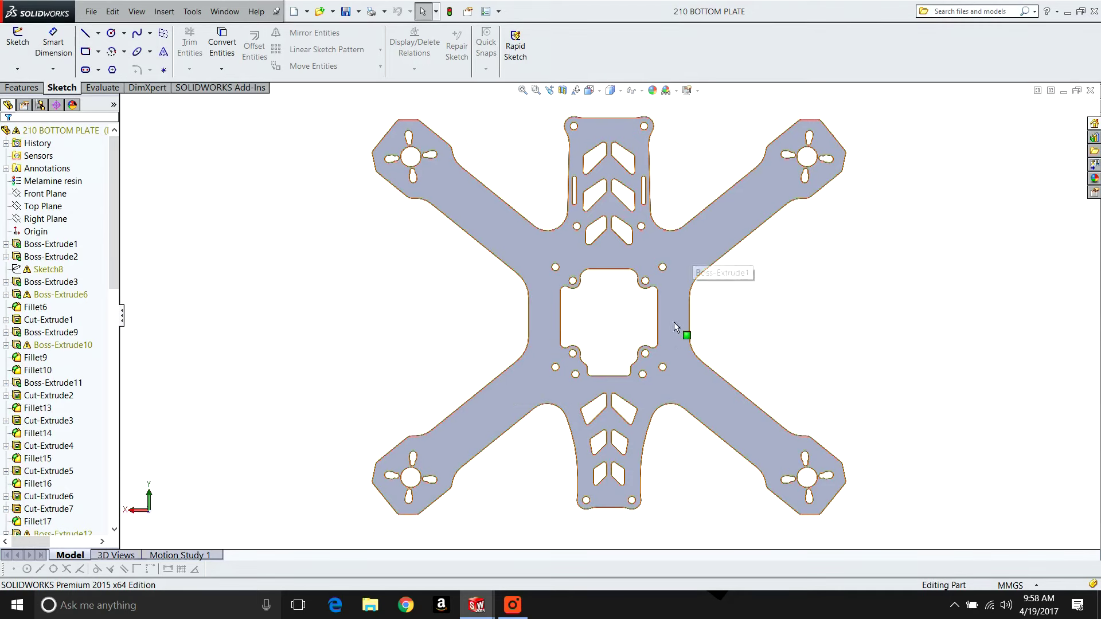
click(520, 611)
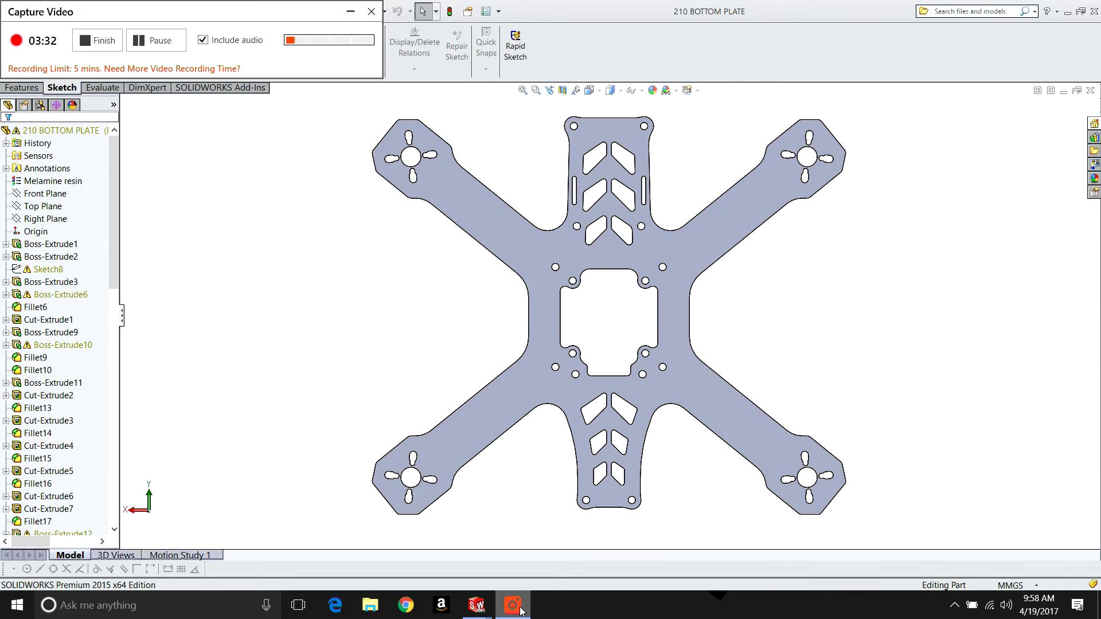
click(351, 12)
click(225, 12)
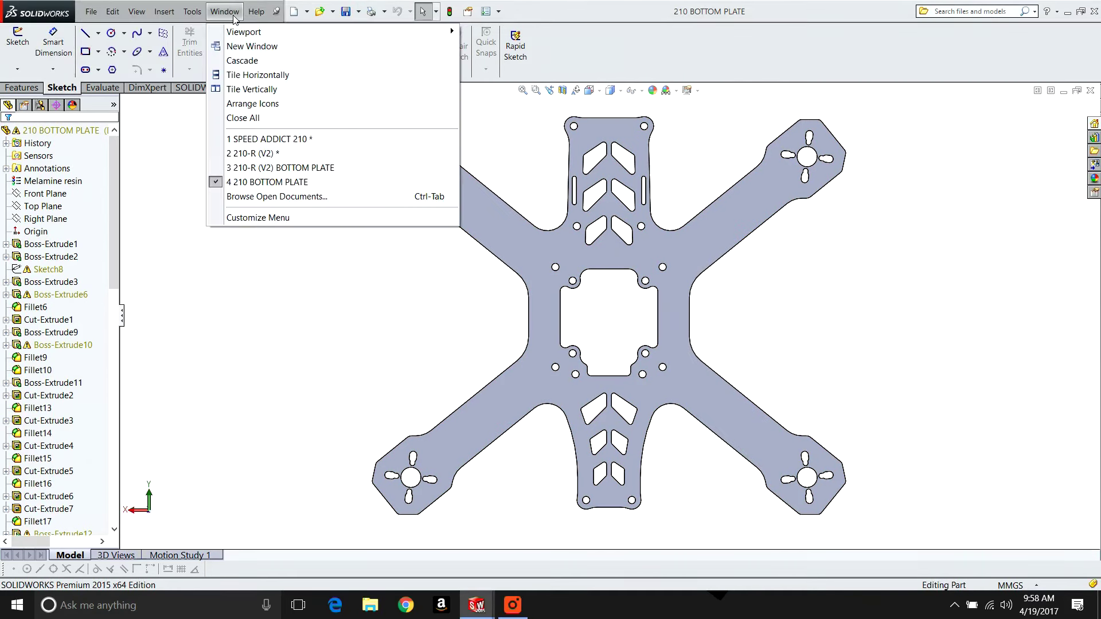
click(270, 168)
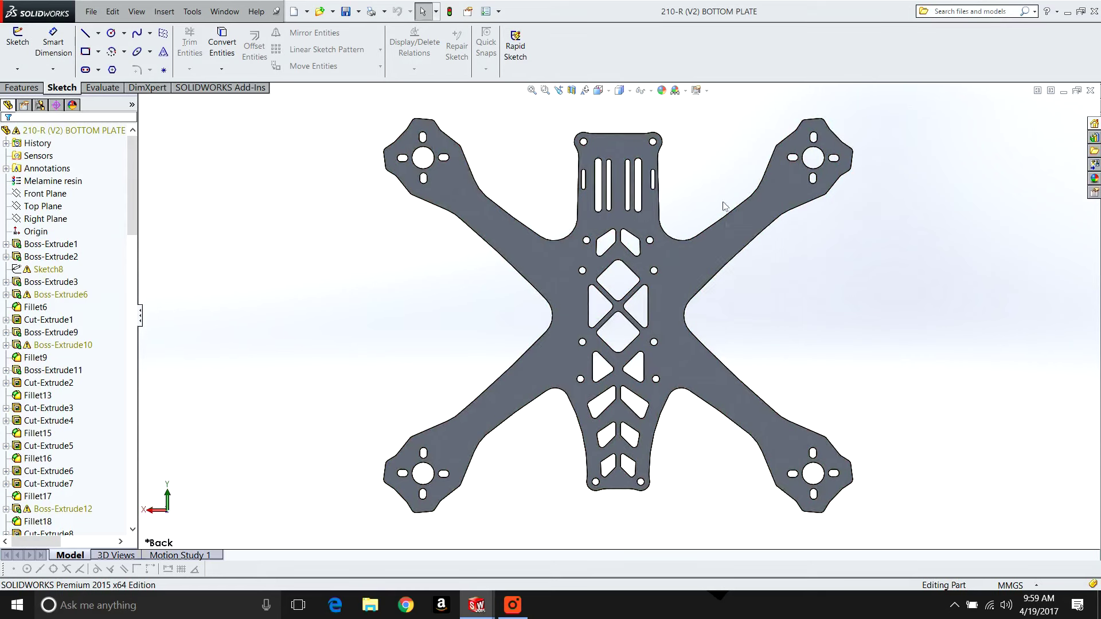
Close the 210-R (V2) BOTTOM PLATE and 210 BOTTOM PLATE parts.
click(225, 11)
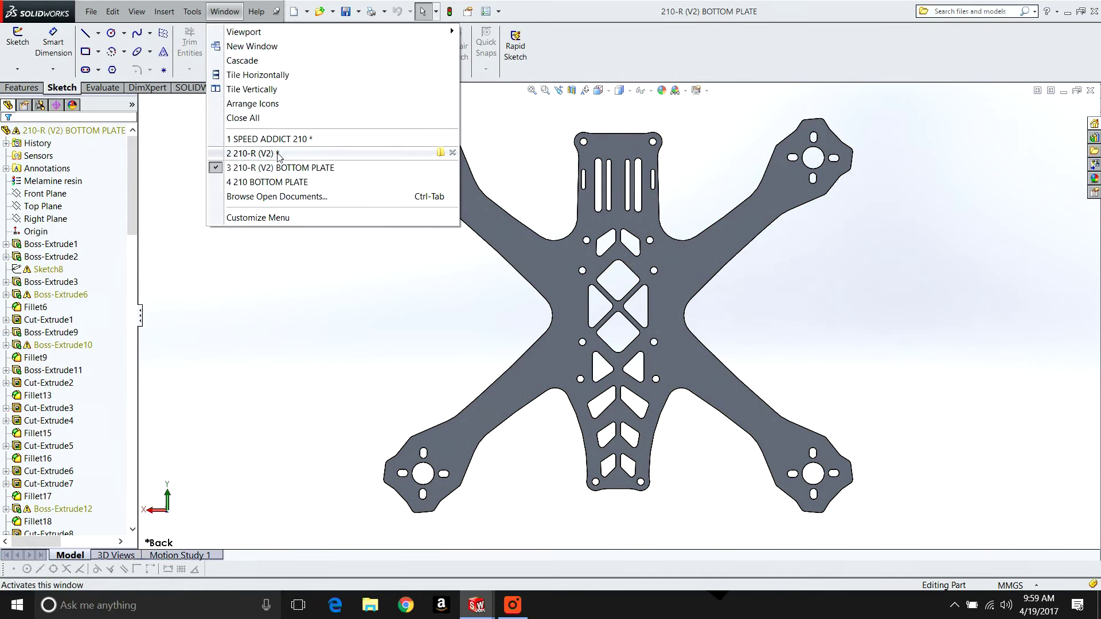
key(Escape)
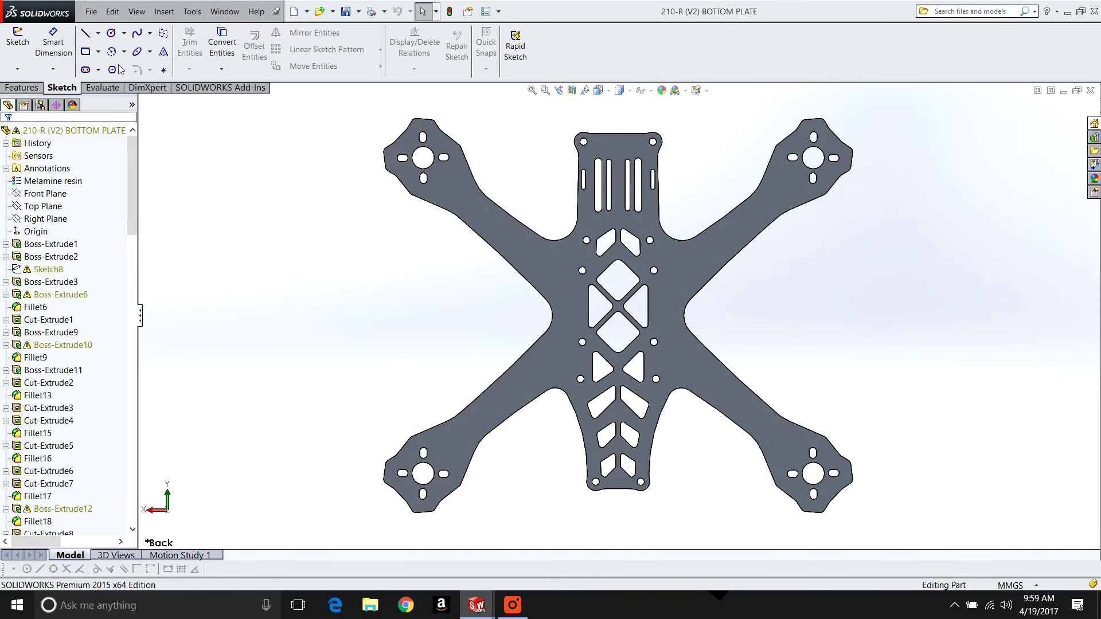
click(91, 11)
click(108, 74)
click(90, 13)
click(107, 74)
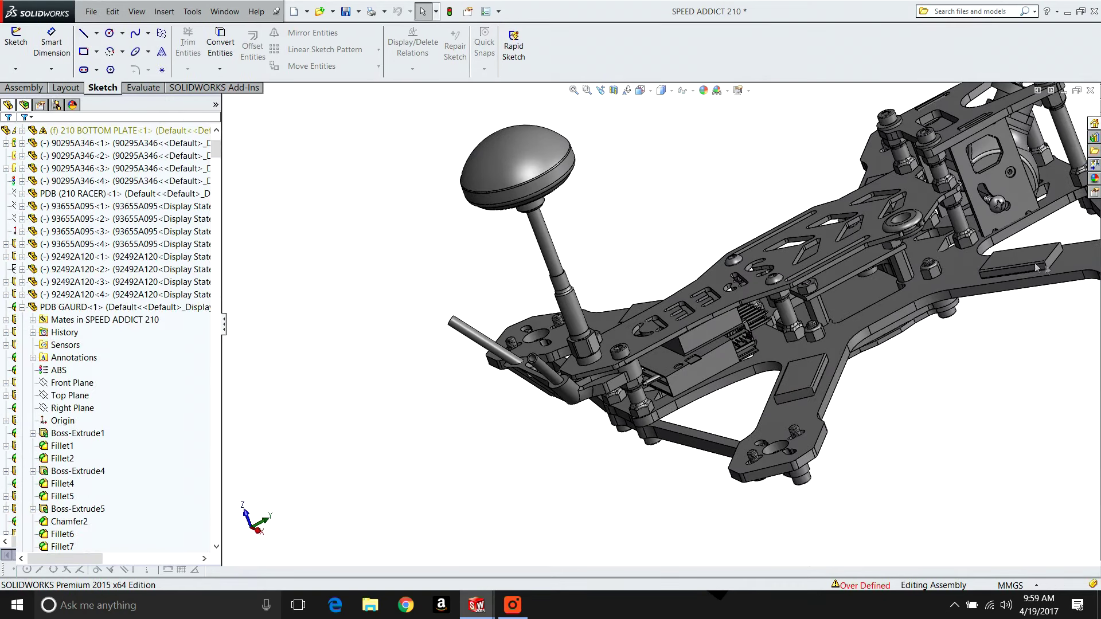
Switch to the 210-R (V2) assembly and examine its upper plate and bottom plate up close.
click(226, 13)
click(309, 152)
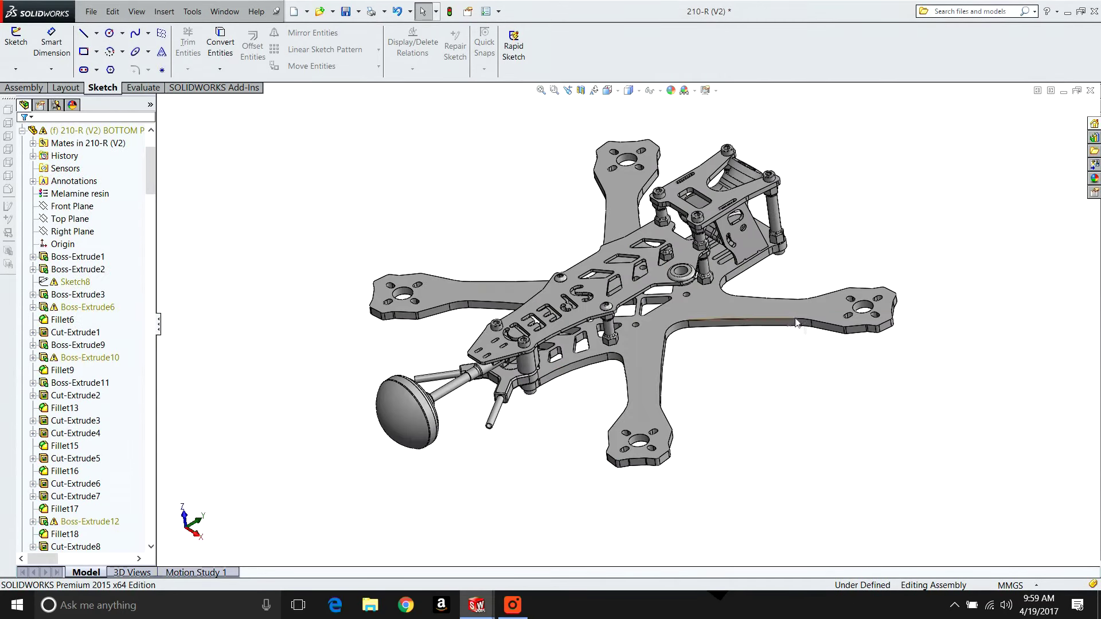
scroll(624, 267, down, 3)
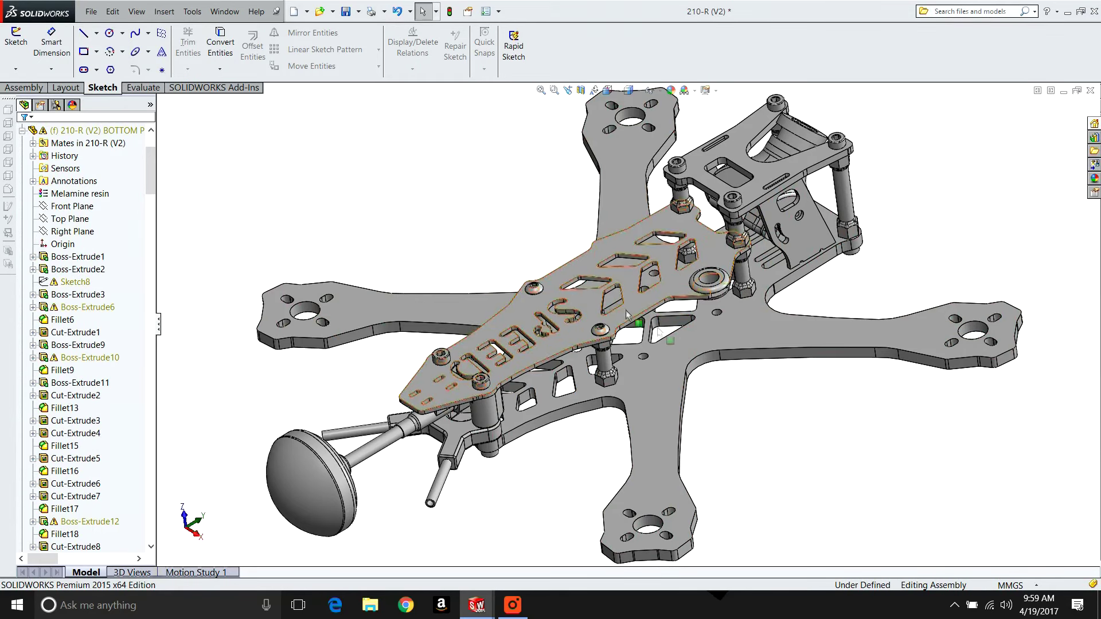
Switch to the SPEED ADDICT 210 assembly and examine its upper fuselage plates and the components beneath them from above.
click(224, 11)
click(252, 137)
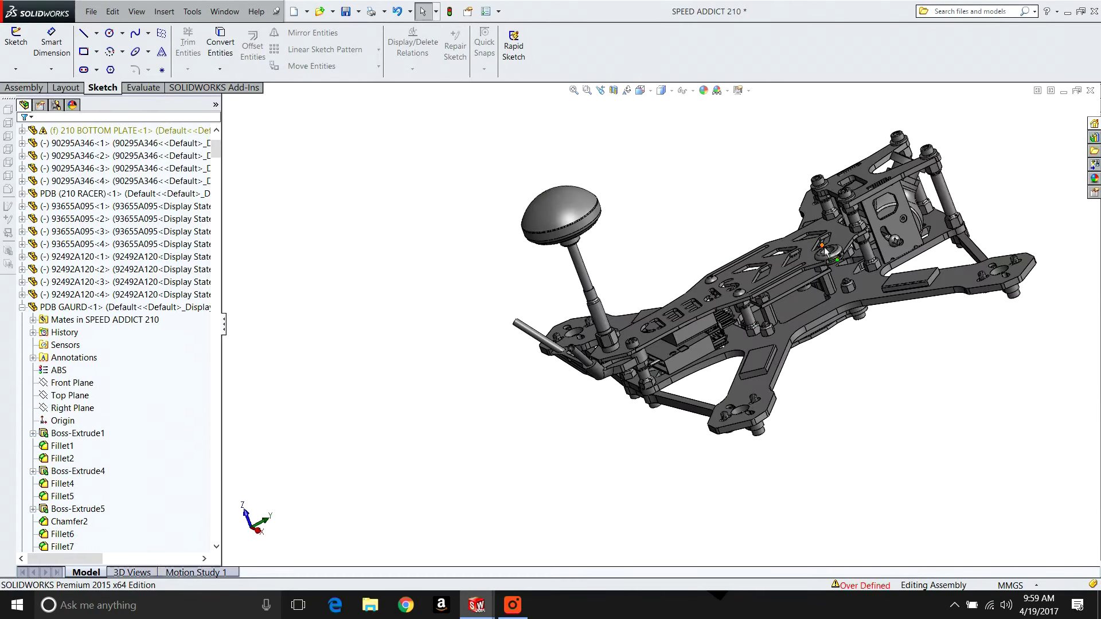
scroll(802, 292, down, 5)
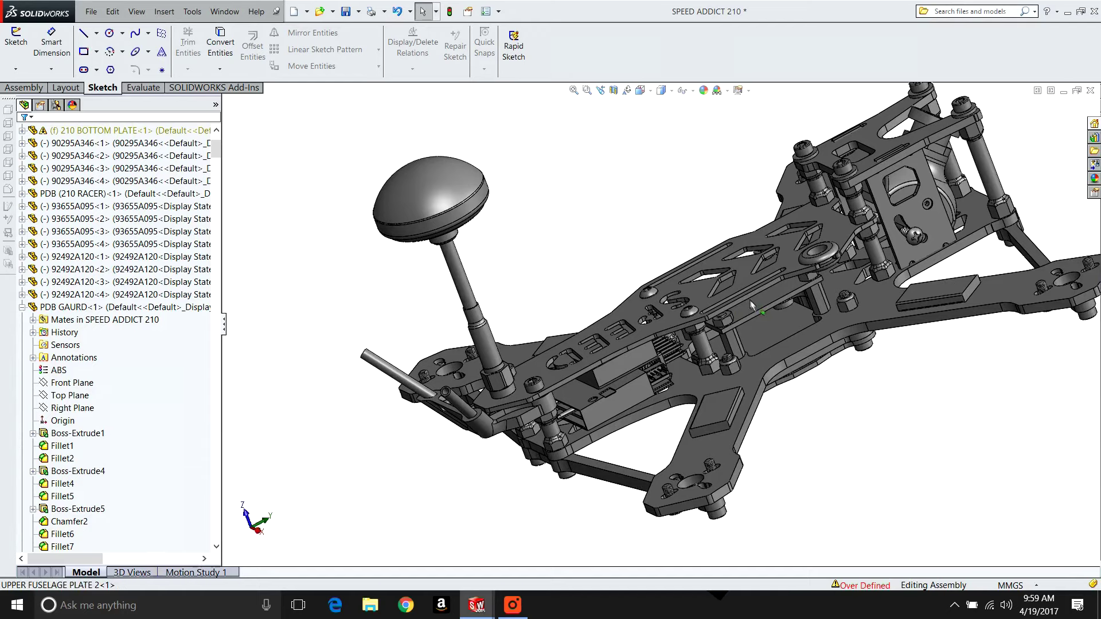
scroll(769, 315, down, 3)
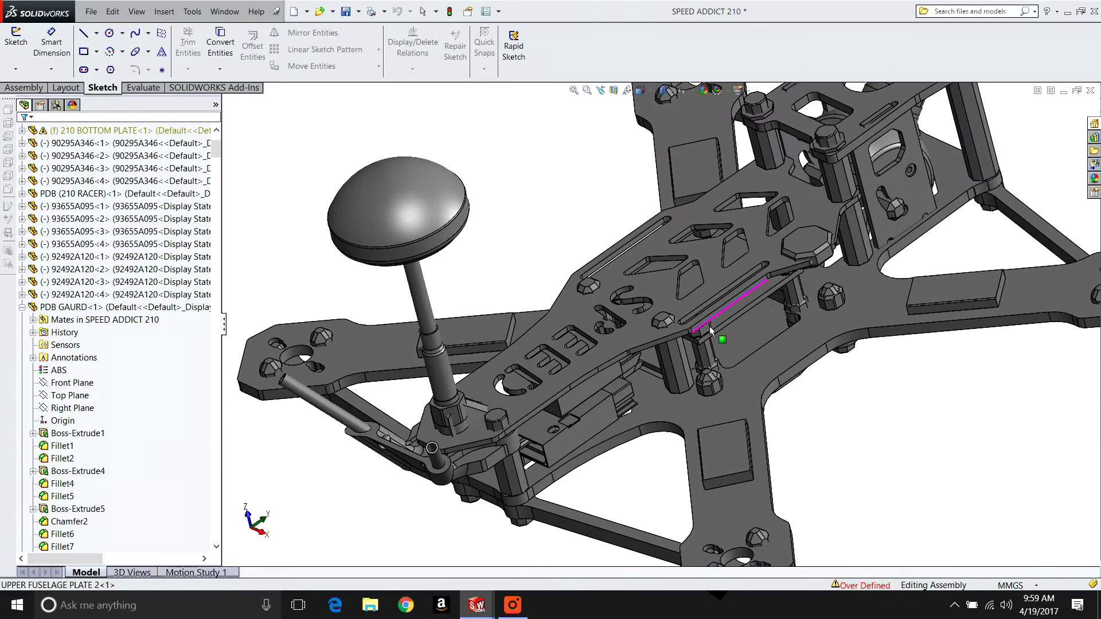
Return to the 210-R (V2) assembly and inspect the space between its upper and bottom plates from a lower side angle.
click(224, 12)
click(264, 154)
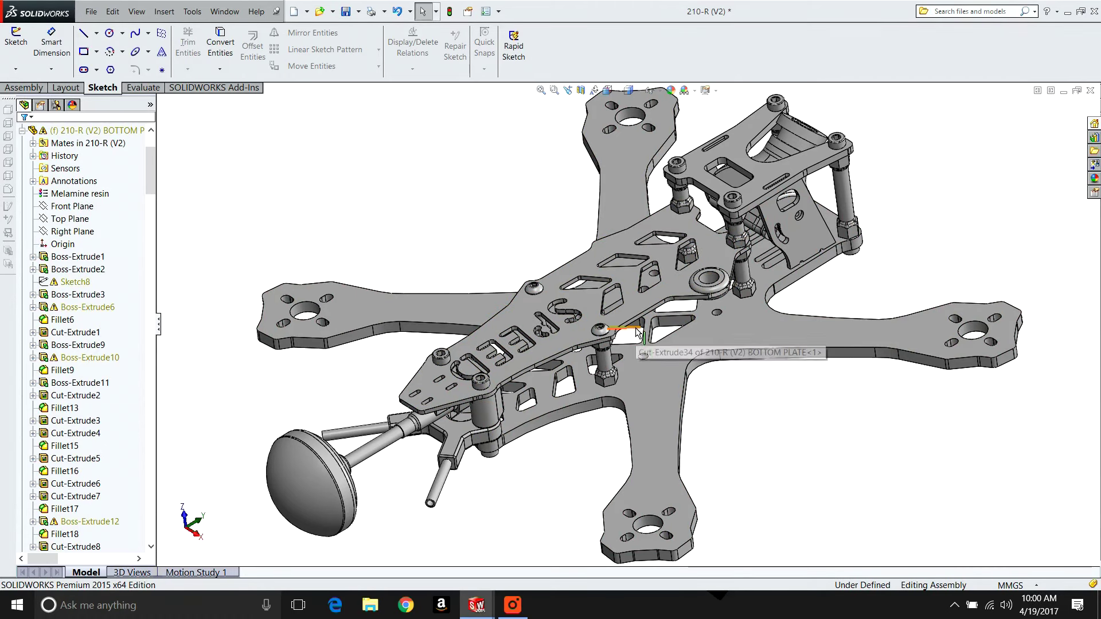
drag(612, 343, 580, 323)
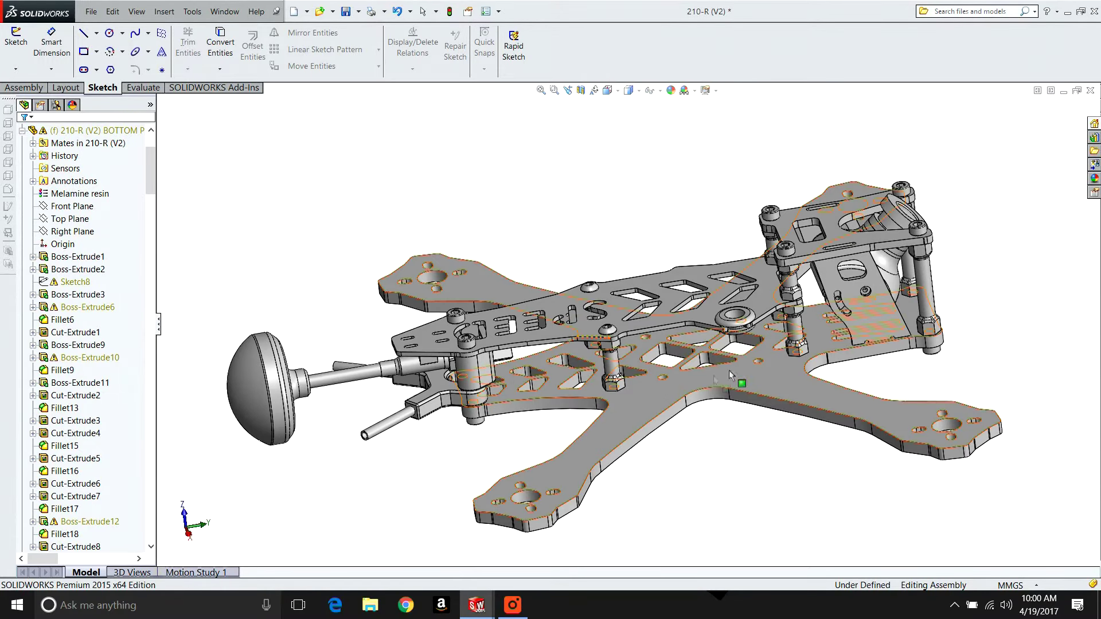
scroll(729, 375, down, 3)
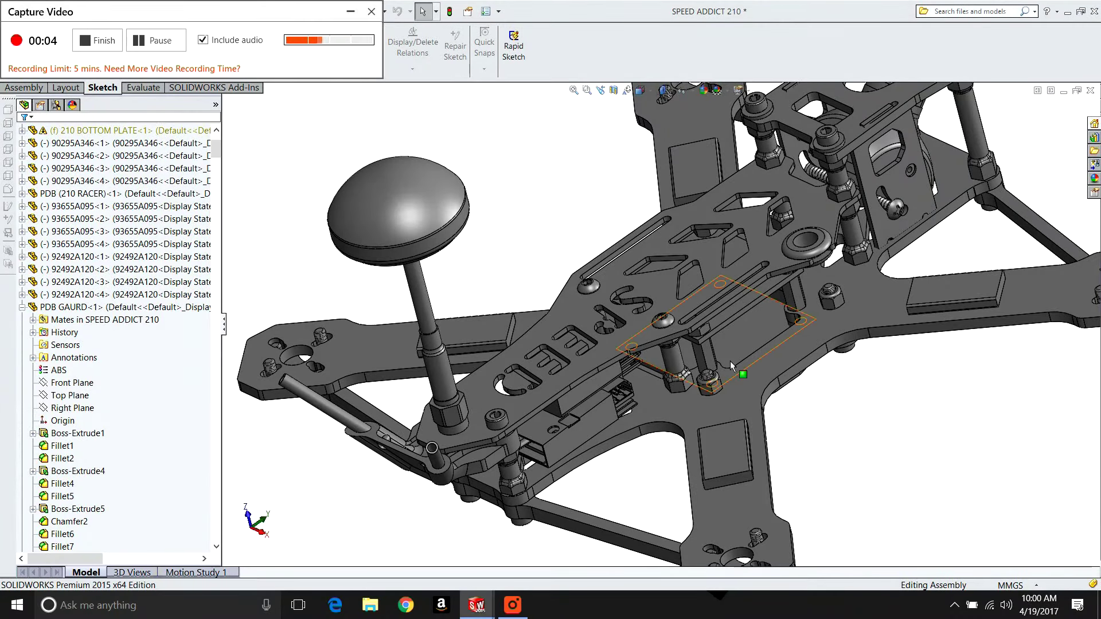
Inspect the flight controller board and the 15mm standoffs between the SPEED ADDICT 210's plates up close from the side.
scroll(677, 355, up, 3)
drag(672, 348, 622, 312)
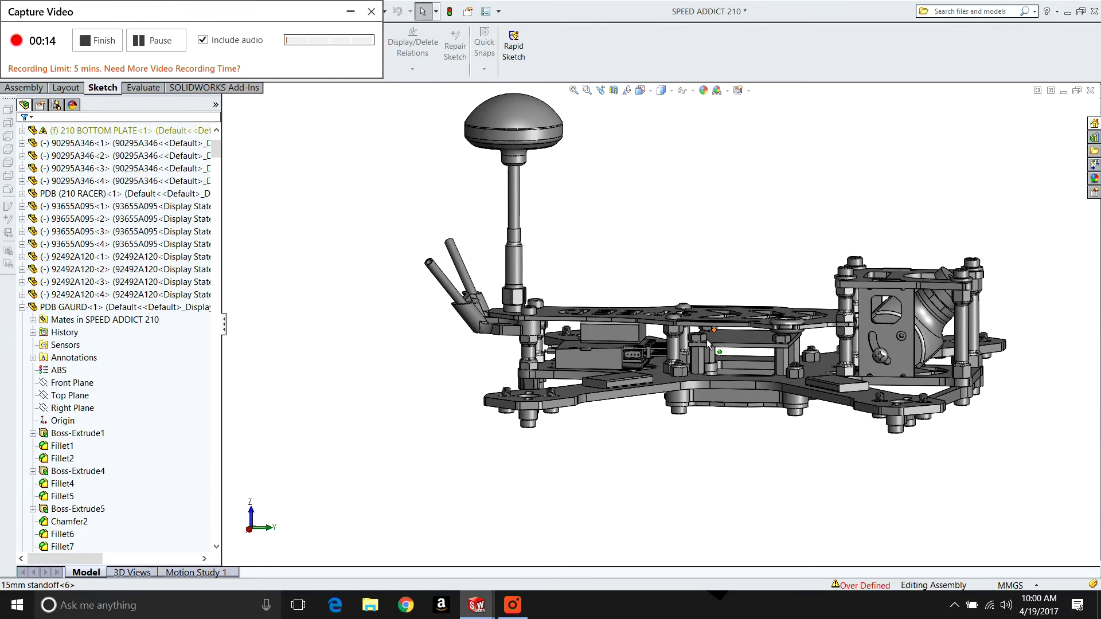
scroll(707, 338, down, 8)
drag(562, 405, 596, 402)
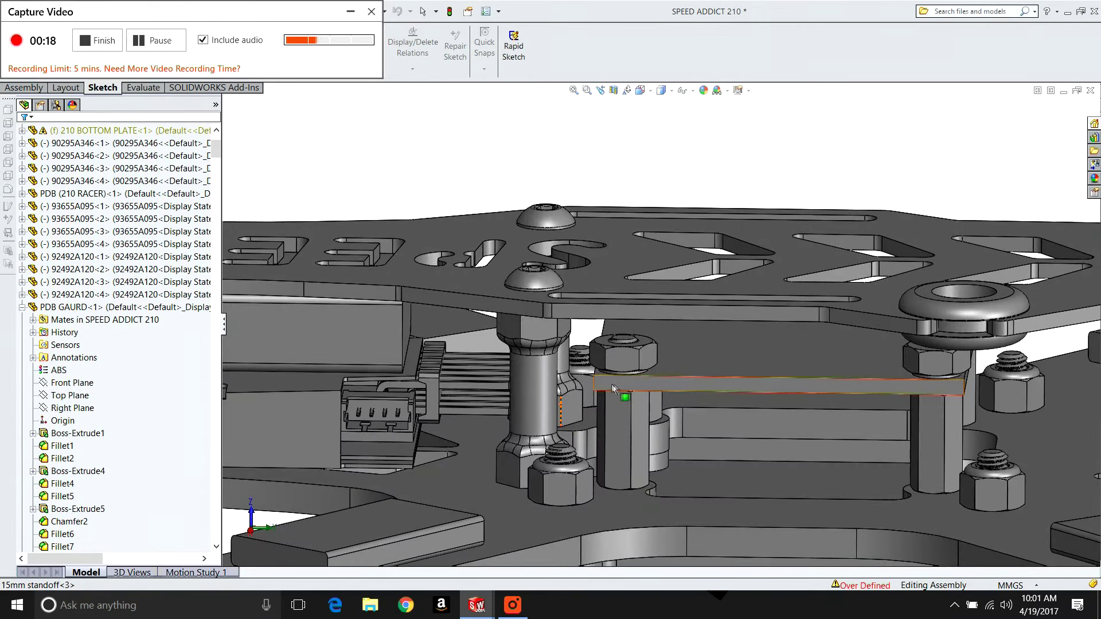
click(614, 383)
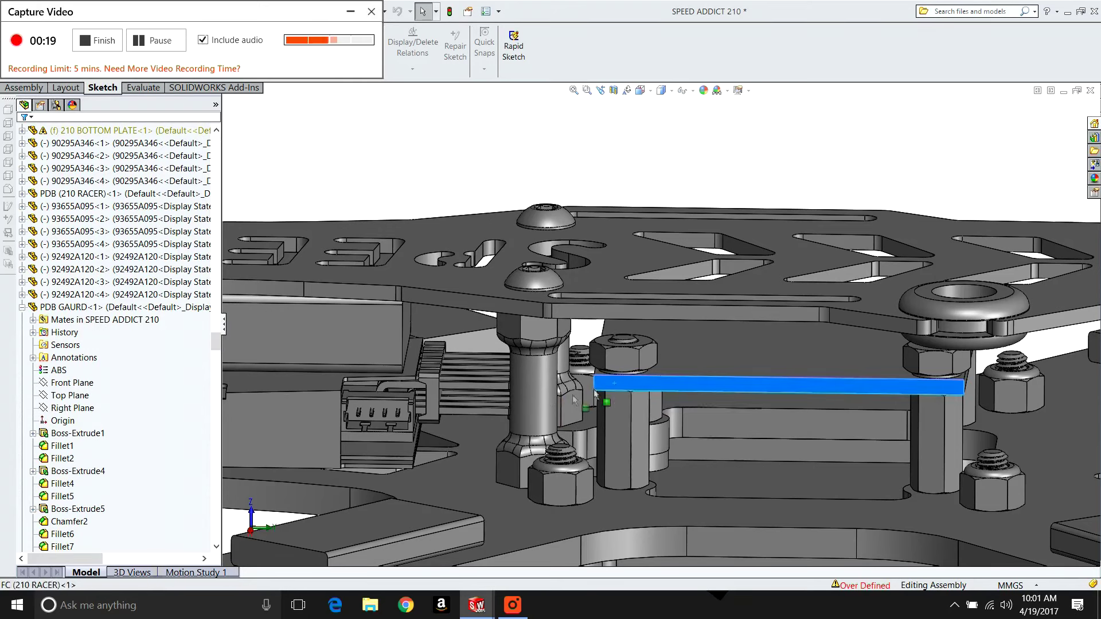
click(536, 386)
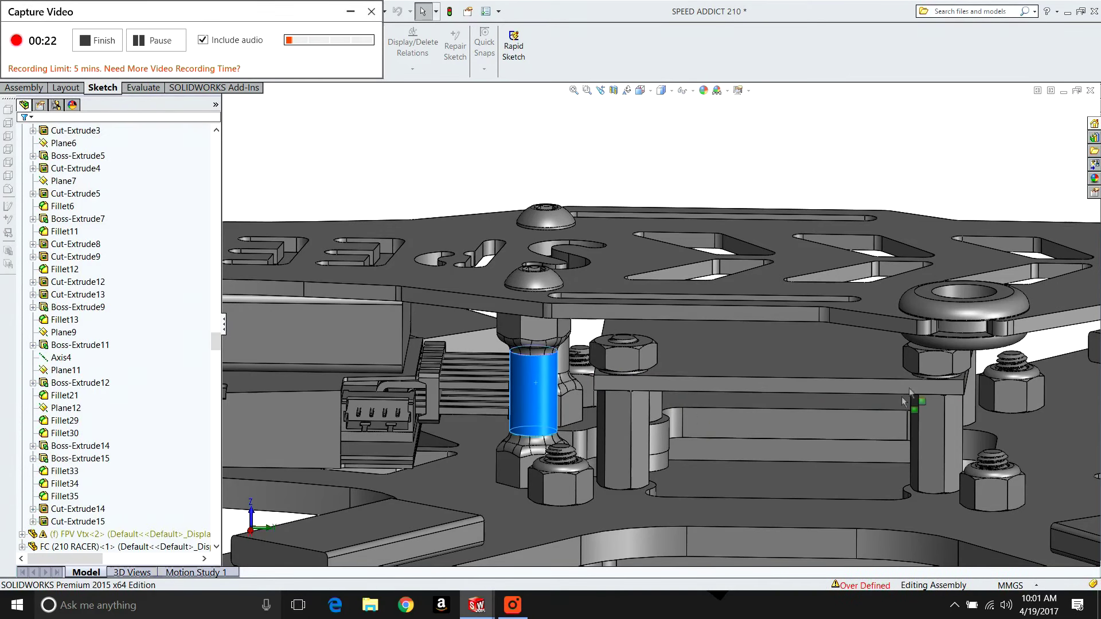
key(Escape)
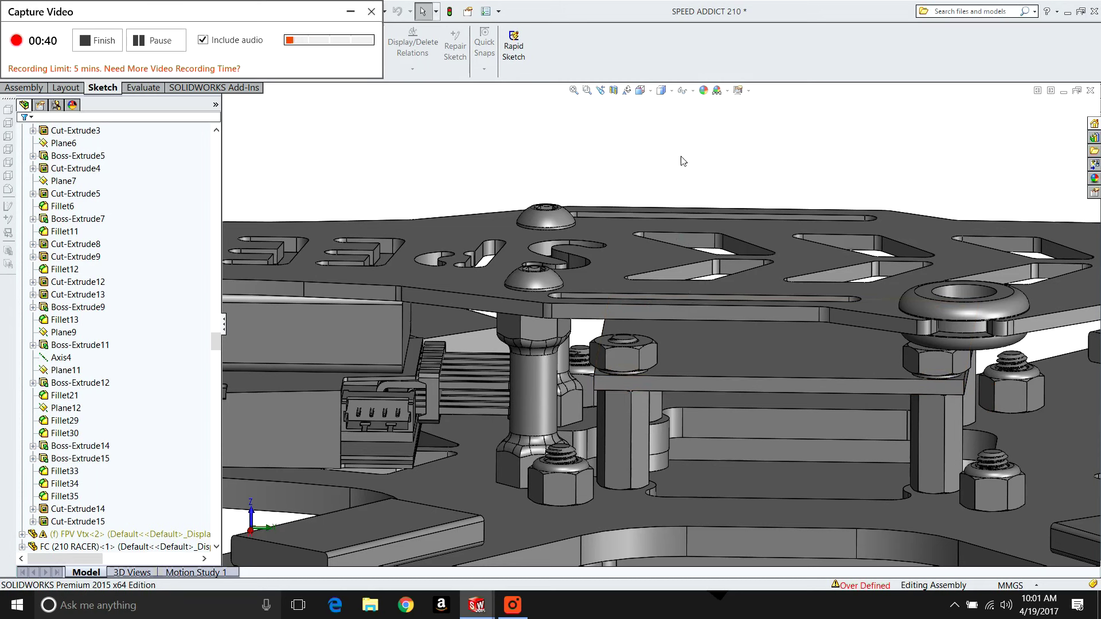
scroll(684, 364, down, 4)
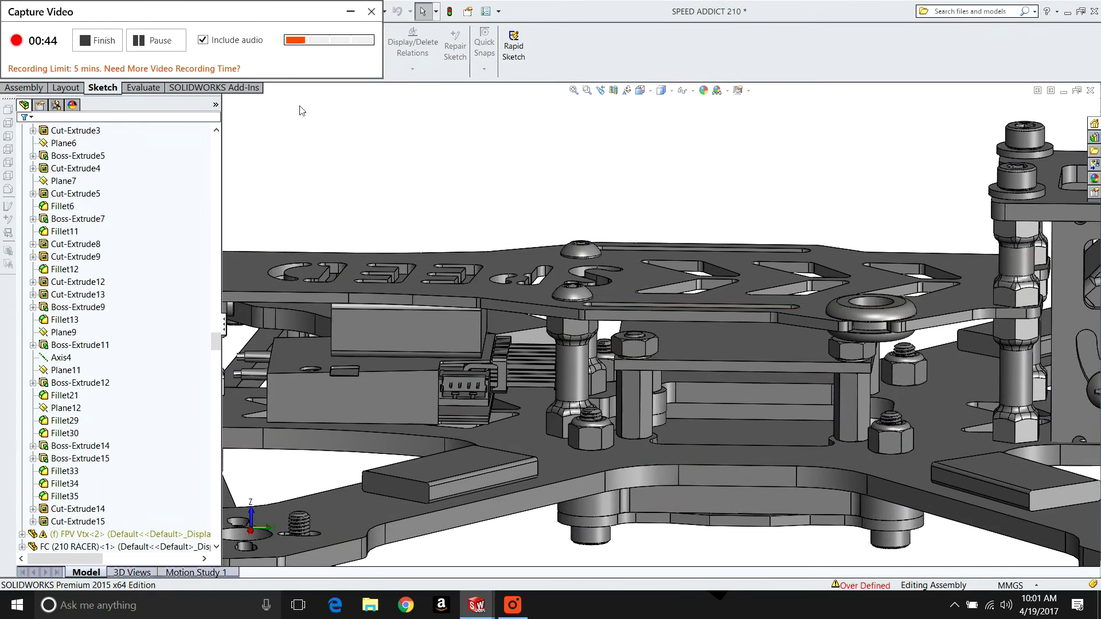
Switch to the 210-R (V2) assembly and examine its overall frame and plate spacing from the side and at an angle.
click(348, 12)
click(225, 12)
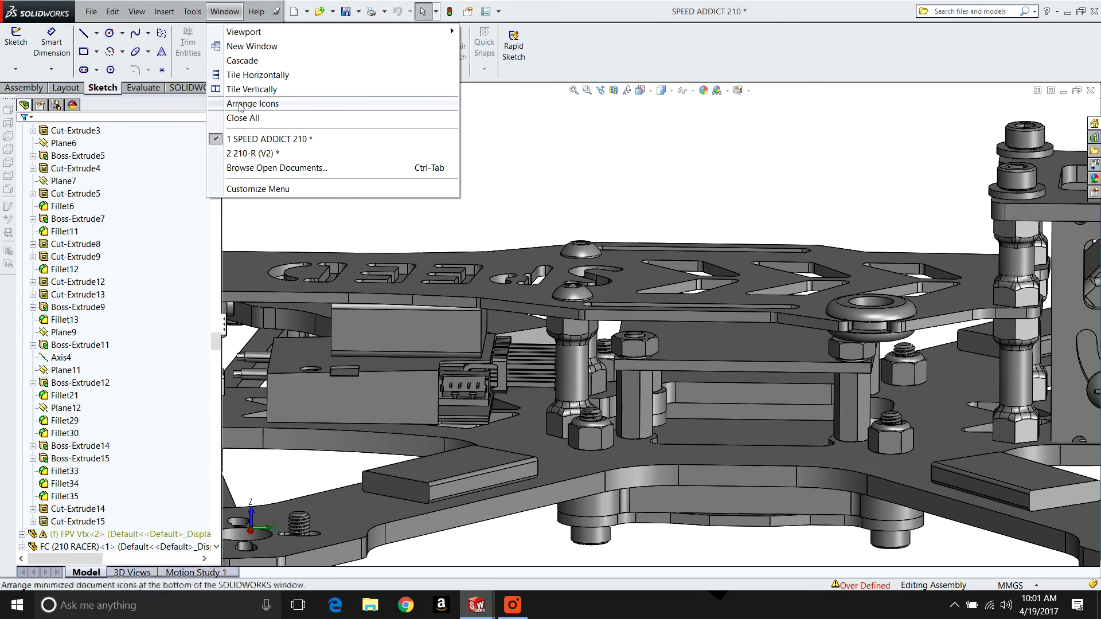
click(245, 153)
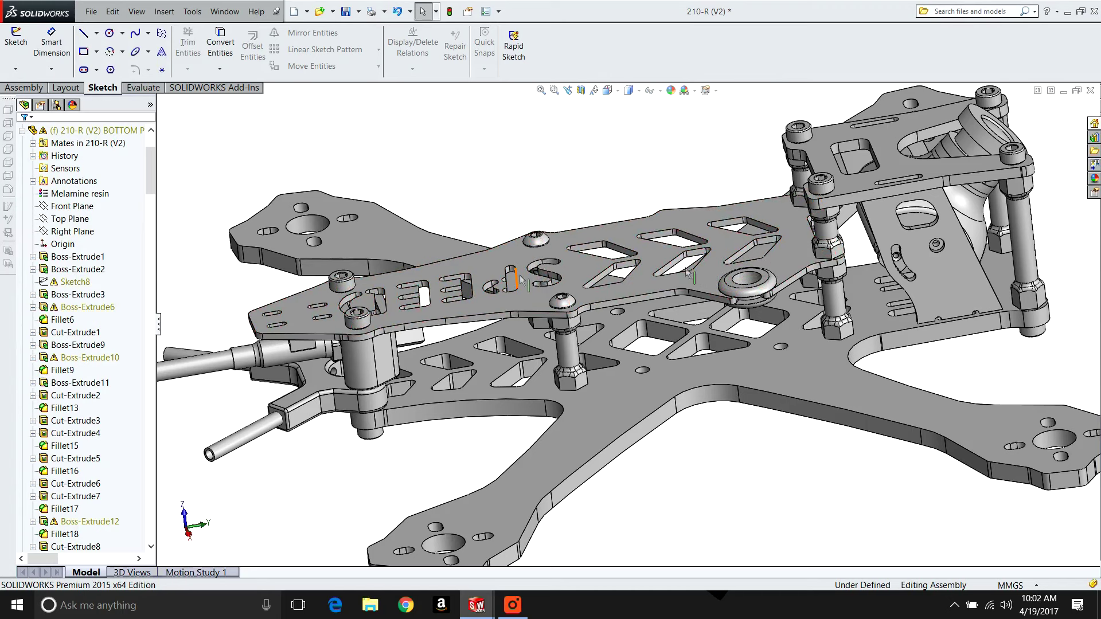
key(alt+Tab)
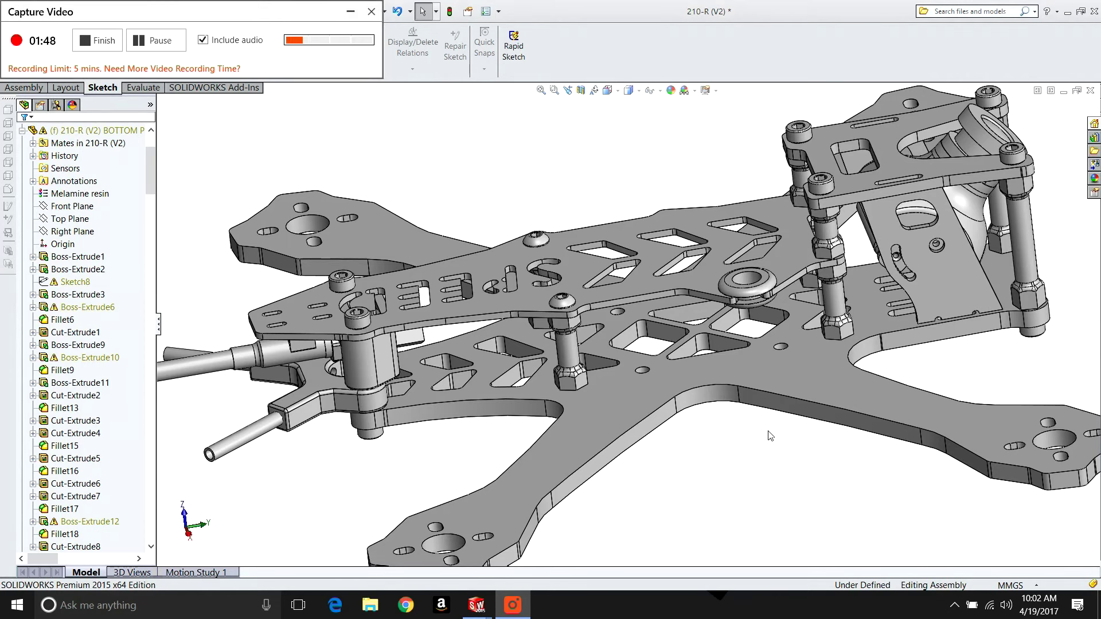
scroll(768, 431, up, 2)
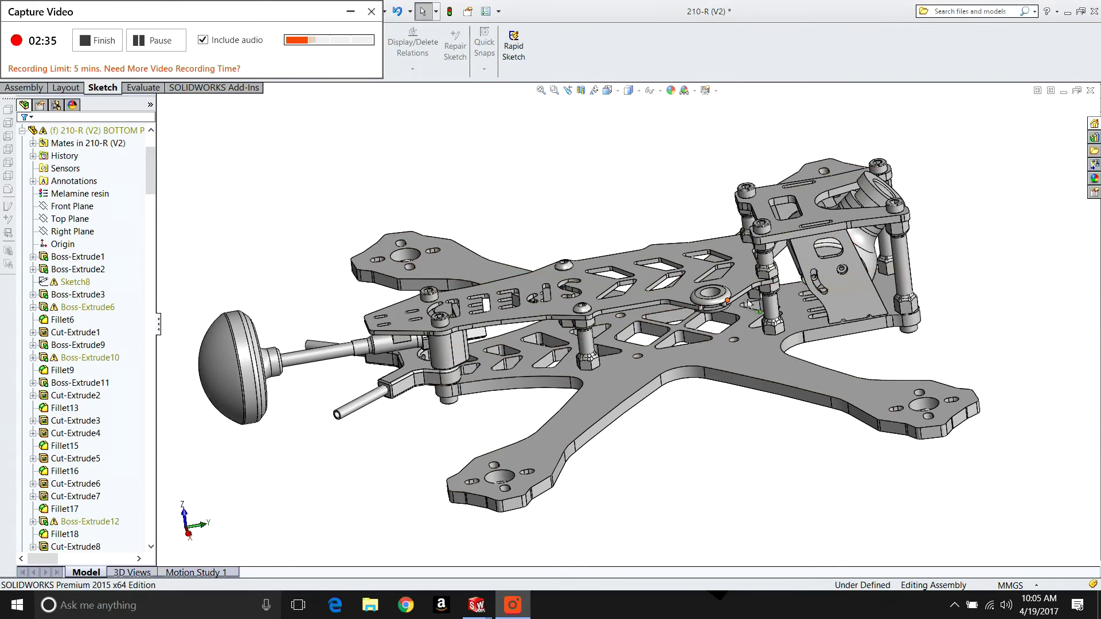
click(699, 457)
drag(700, 454, 696, 380)
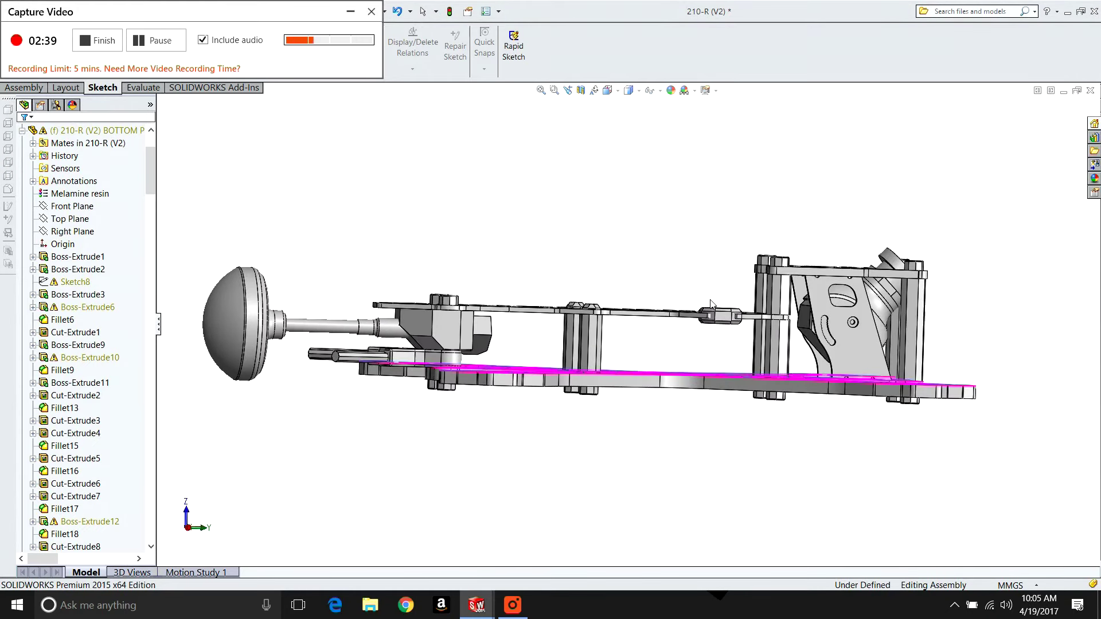
drag(691, 304, 707, 387)
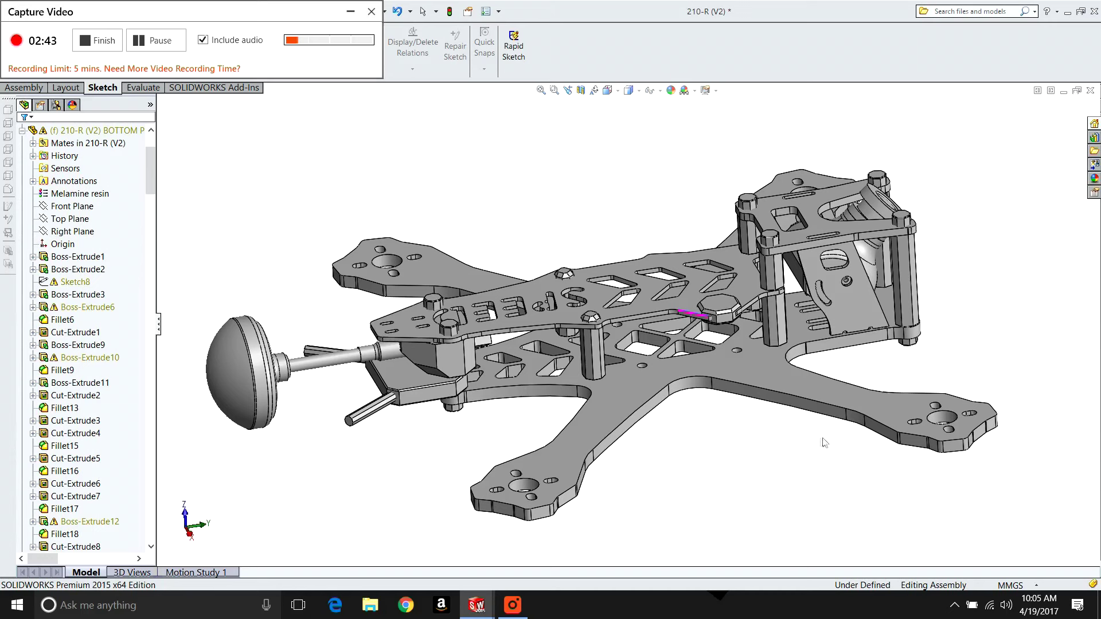
scroll(808, 446, up, 3)
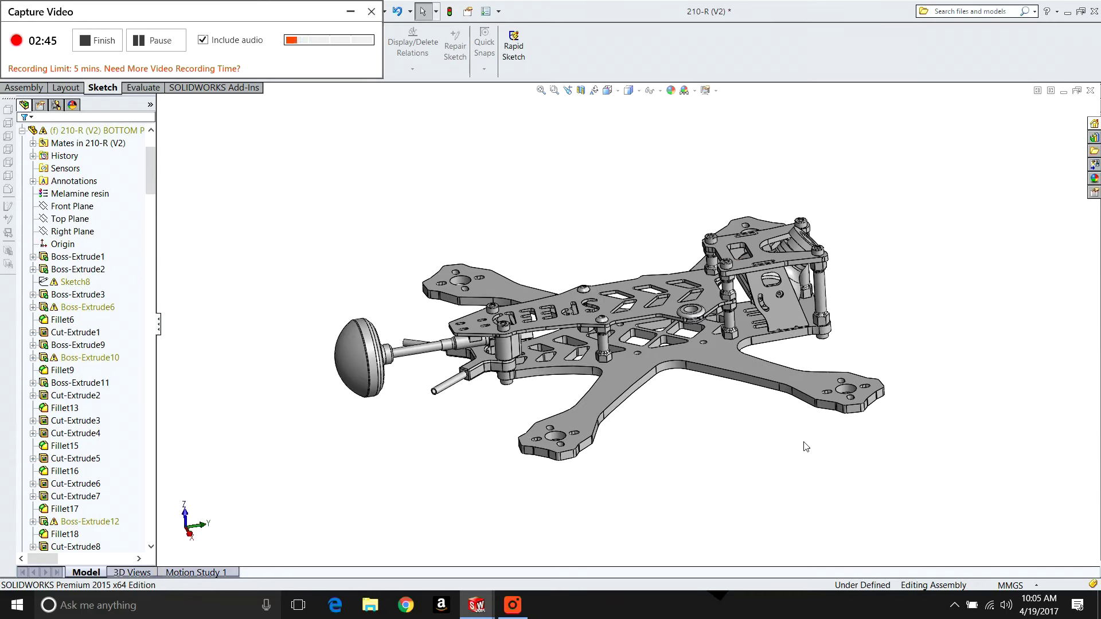
scroll(664, 280, down, 3)
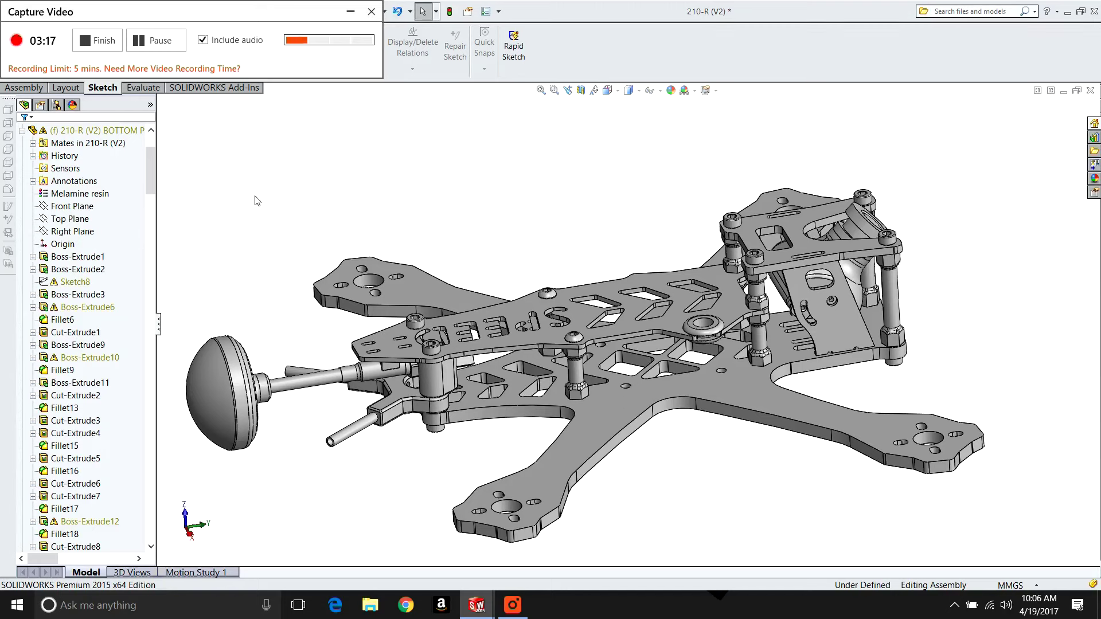
View the 210-R (V2) frame squarely onto its upper plate and examine the full arm layout and antennas from above.
click(718, 277)
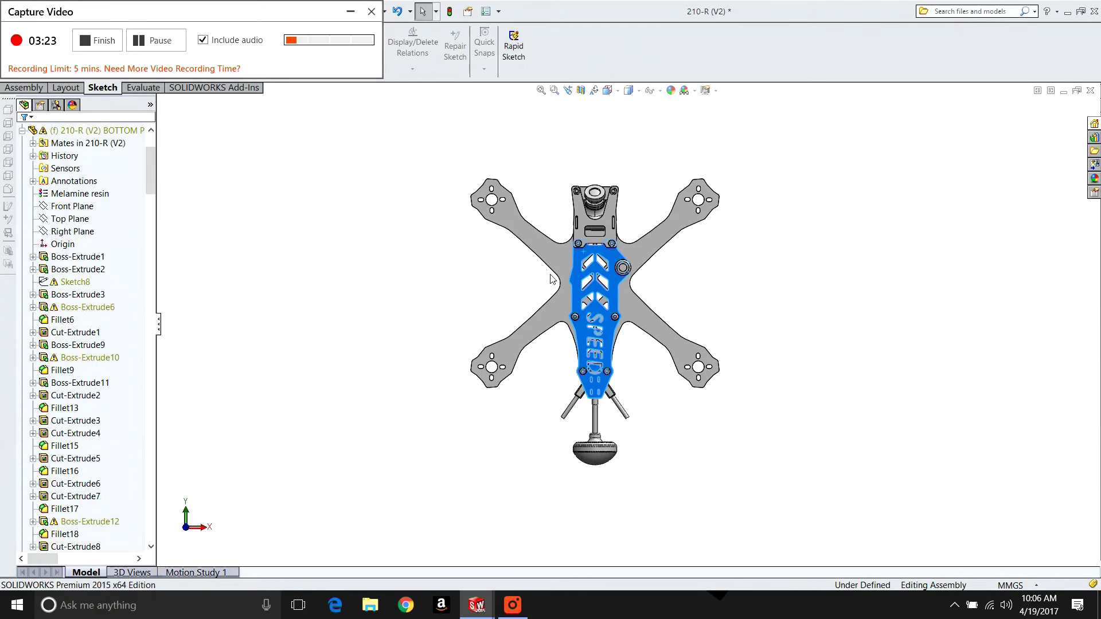
key(f)
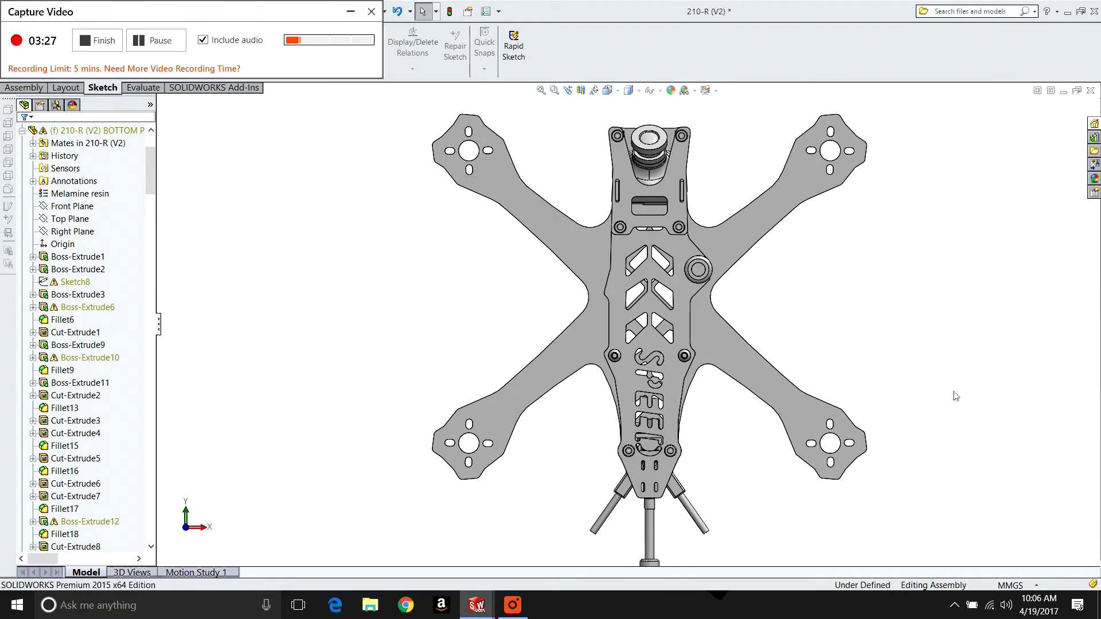
scroll(904, 353, down, 1)
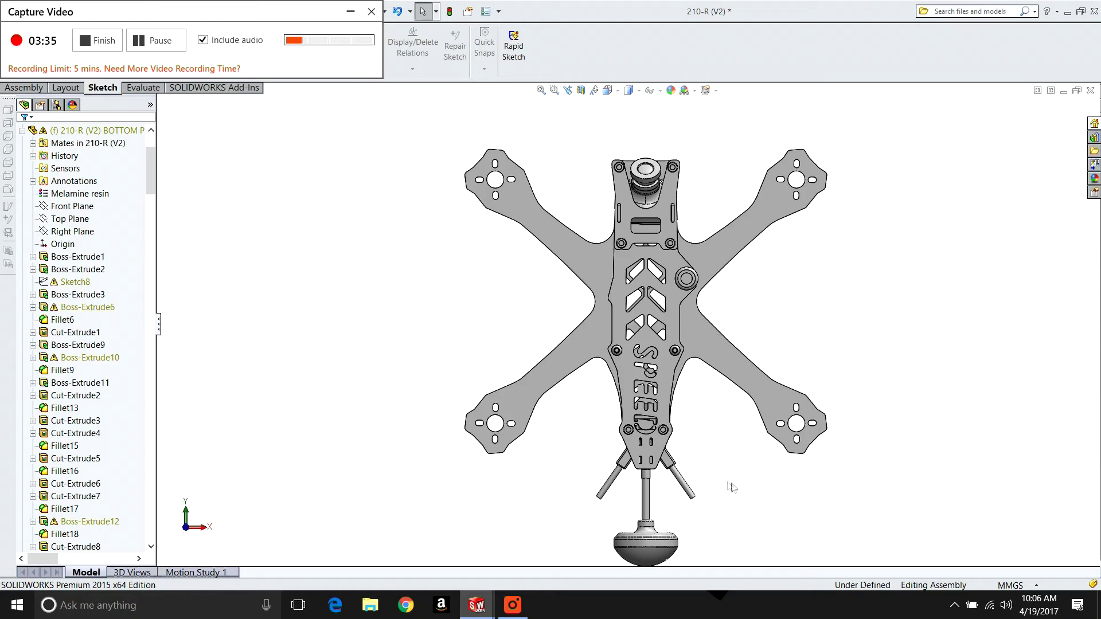
scroll(732, 486, up, 1)
scroll(612, 390, down, 2)
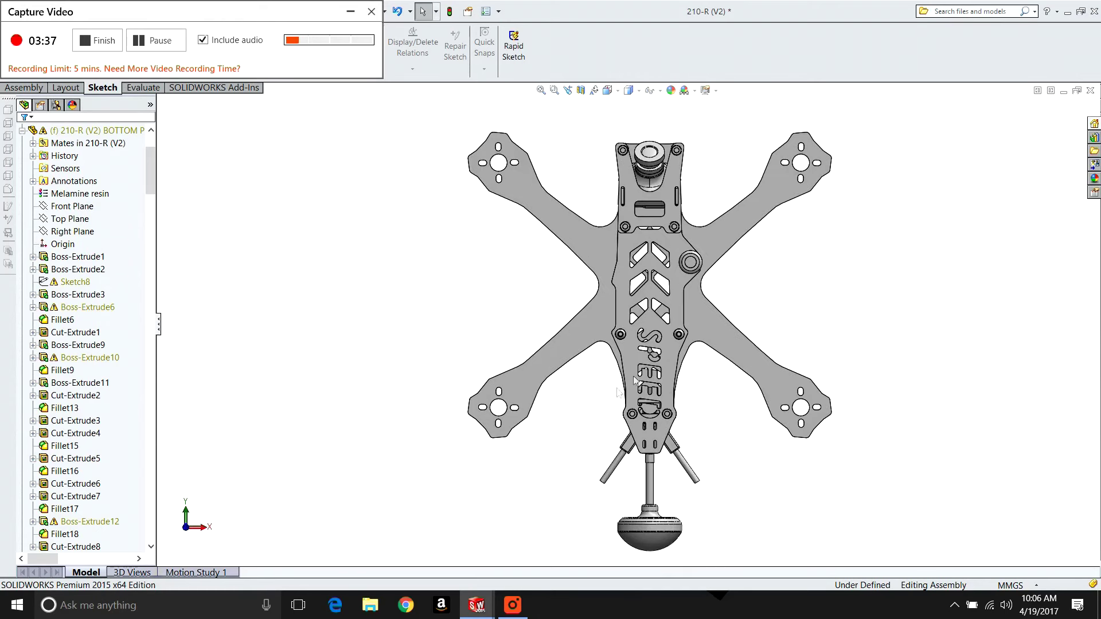